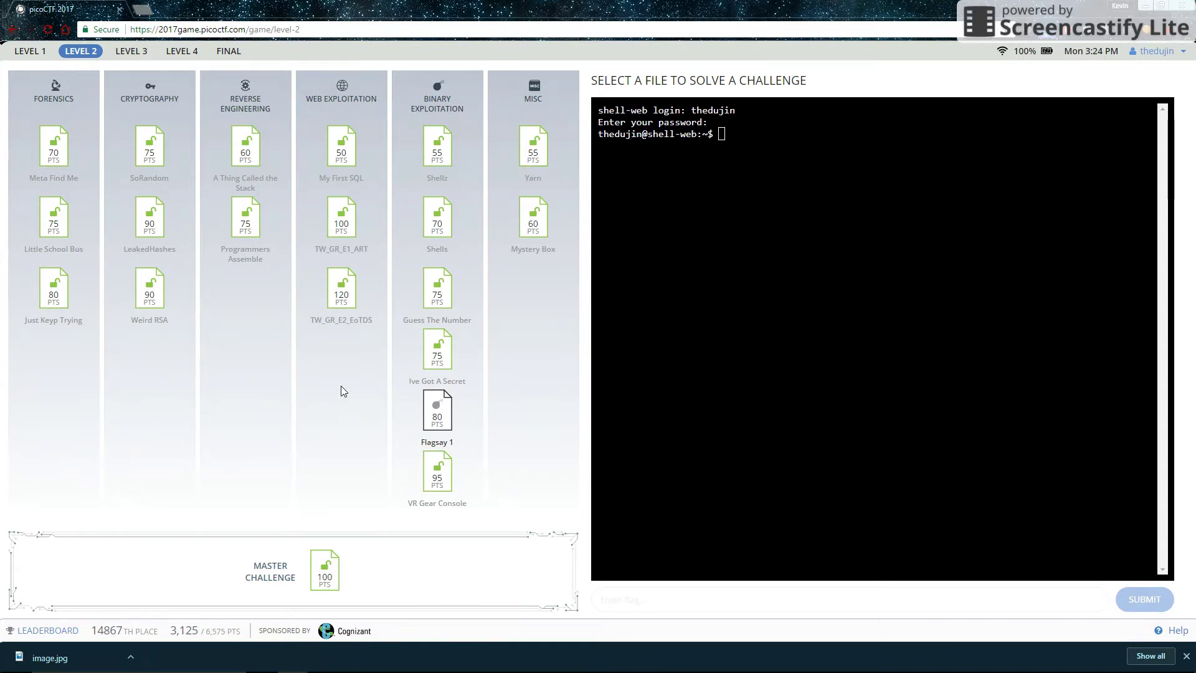
Step: Open the TW_GR_E1_ART challenge, read its hint, and launch Toaster Wars in a new tab
{"action": "left_click", "coordinate": [340, 215]}
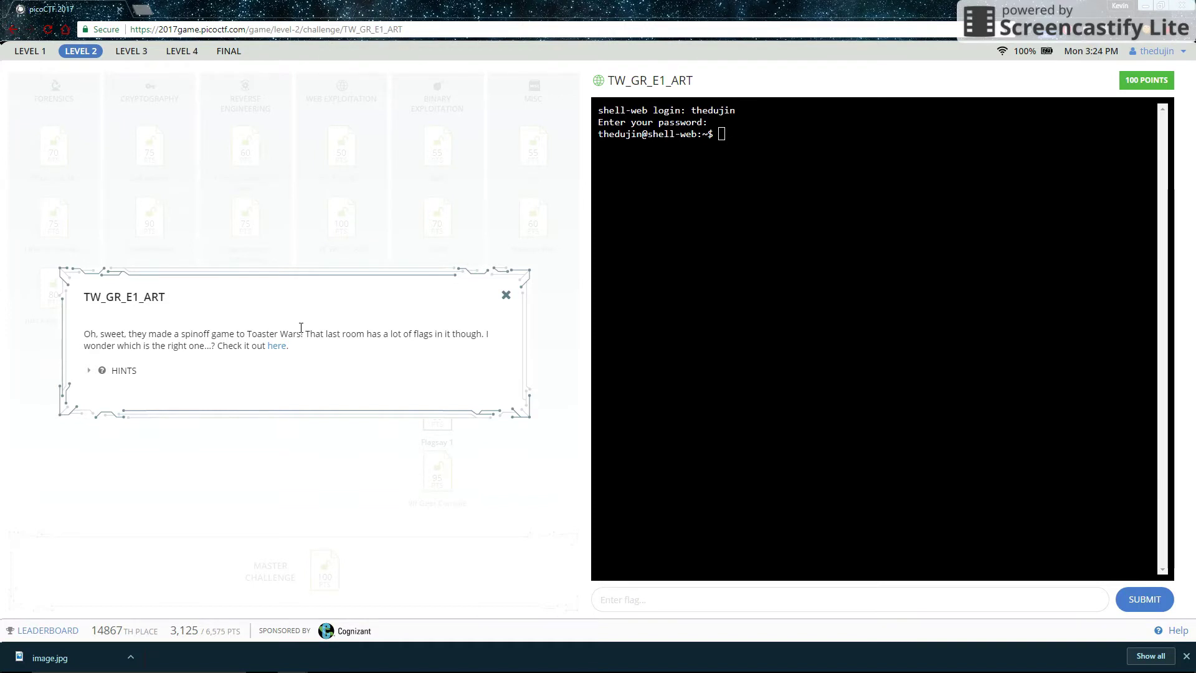
{"action": "left_click", "coordinate": [111, 377]}
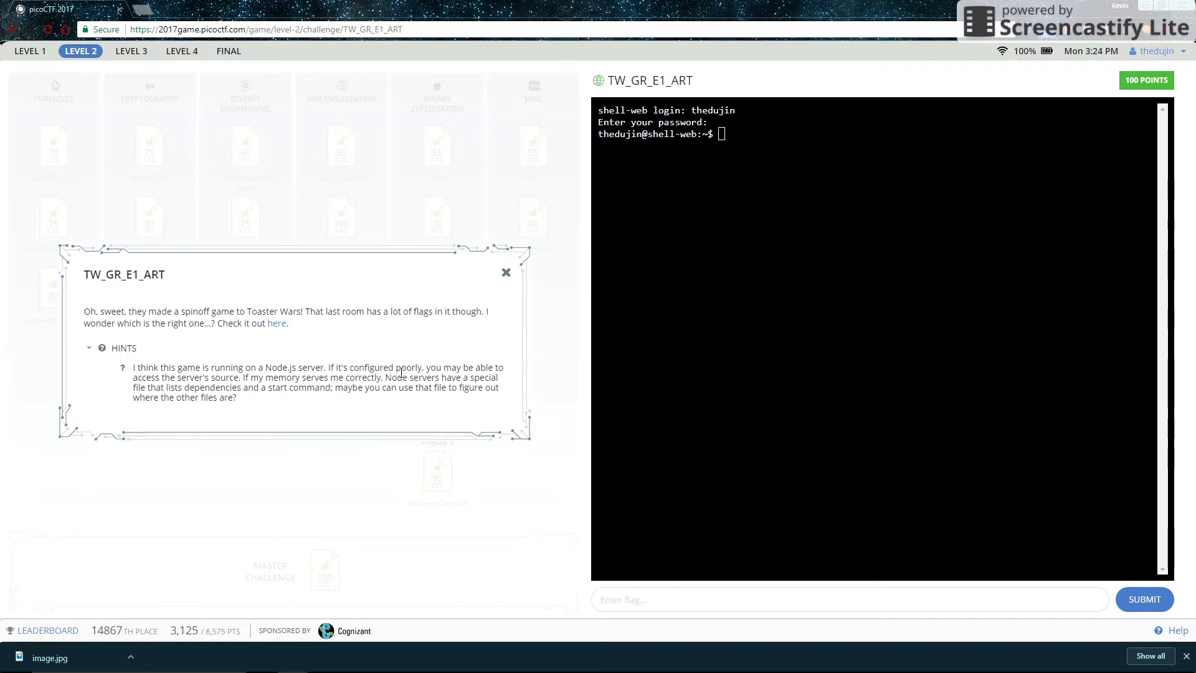
{"action": "left_click", "coordinate": [282, 325]}
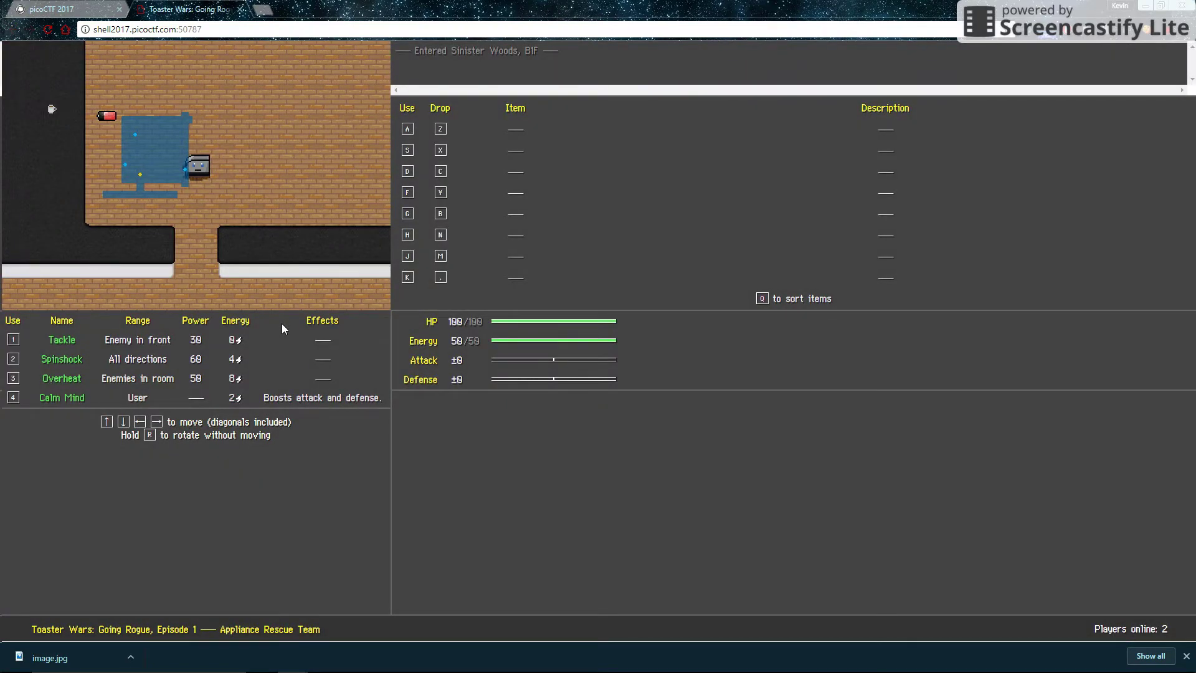
Step: On 1F, collect the Battery and two Screwdrivers, defeat the Spatula, and descend to 2F
{"action": "key", "text": "Up+Left"}
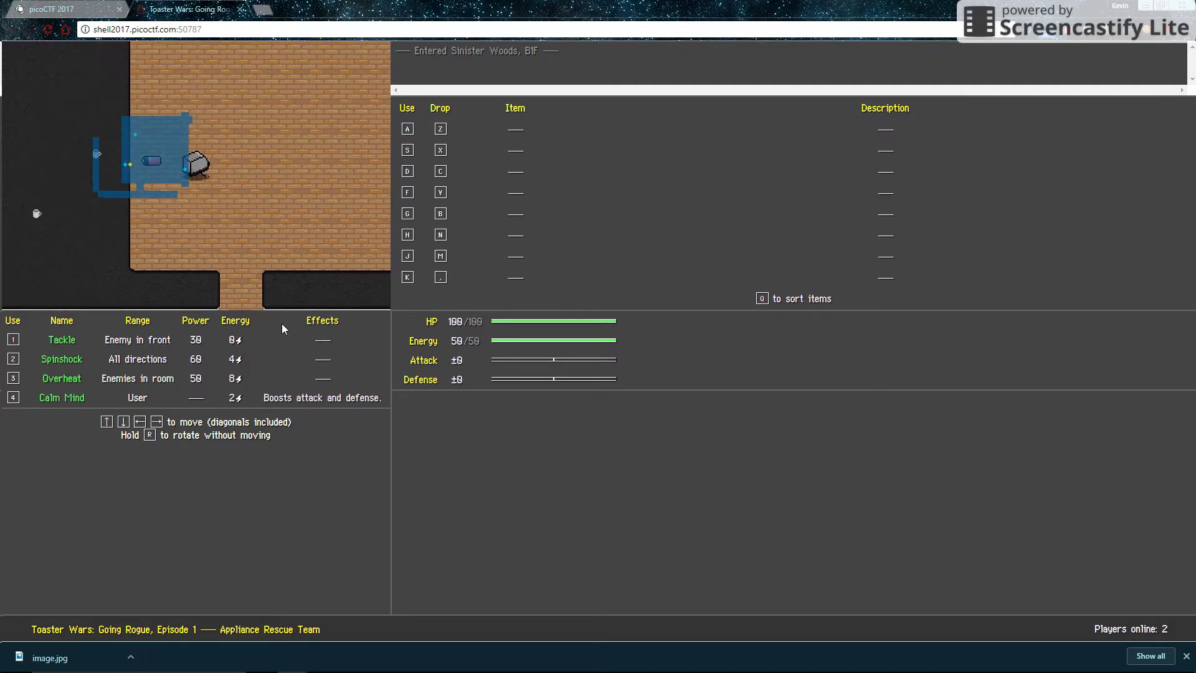
{"action": "key", "text": "Right"}
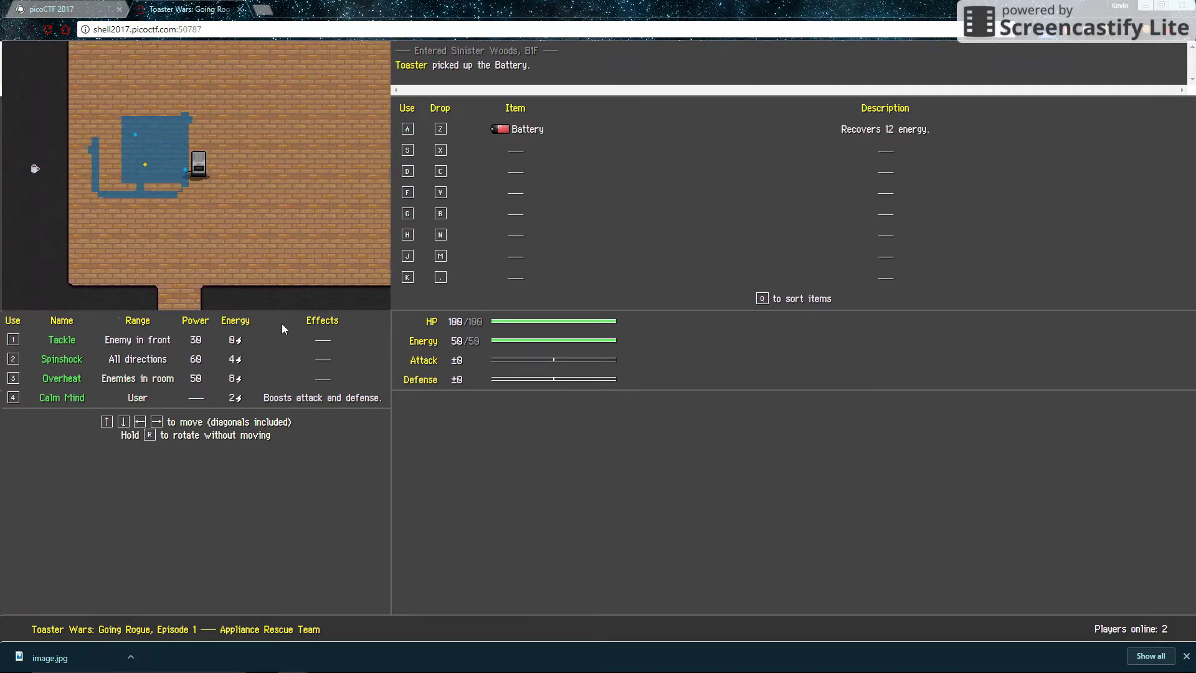
{"action": "key", "text": "Up+Left"}
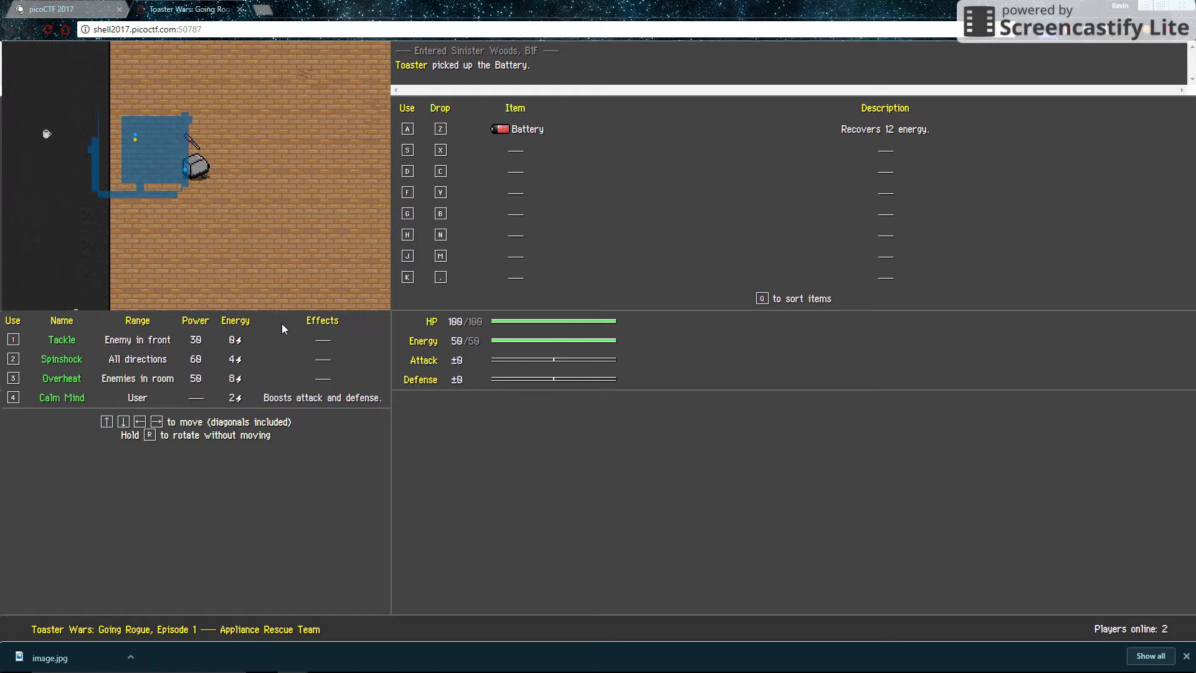
{"action": "key", "text": "Left"}
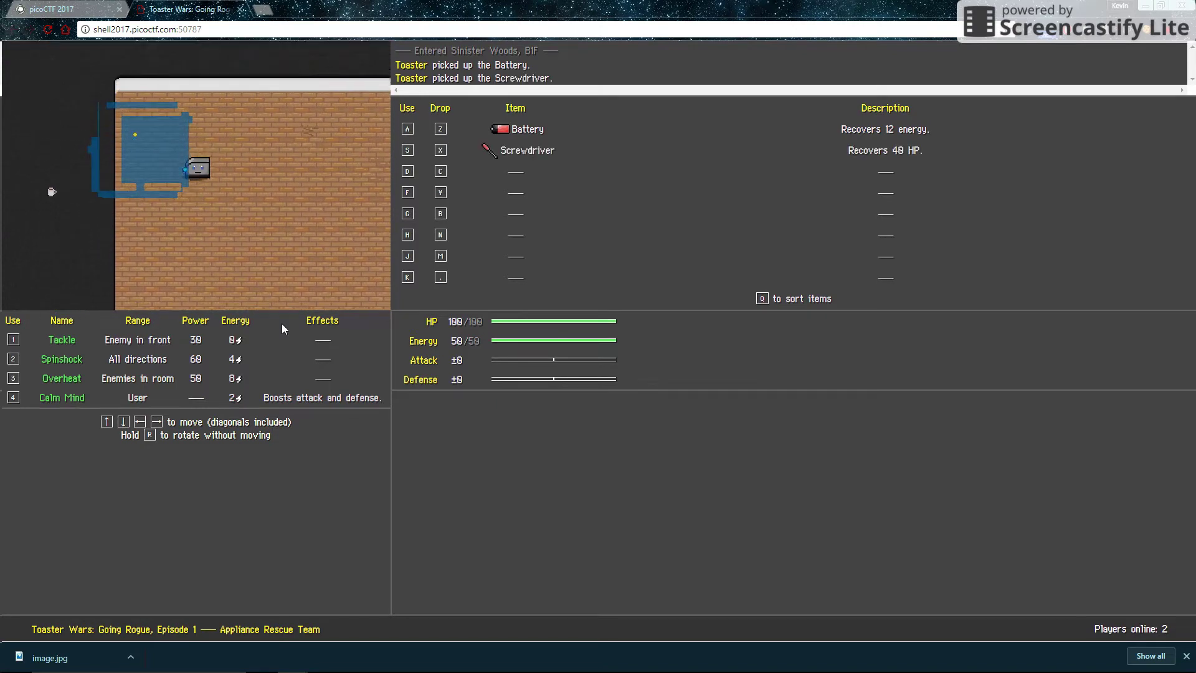
{"action": "key", "text": "Down+Right"}
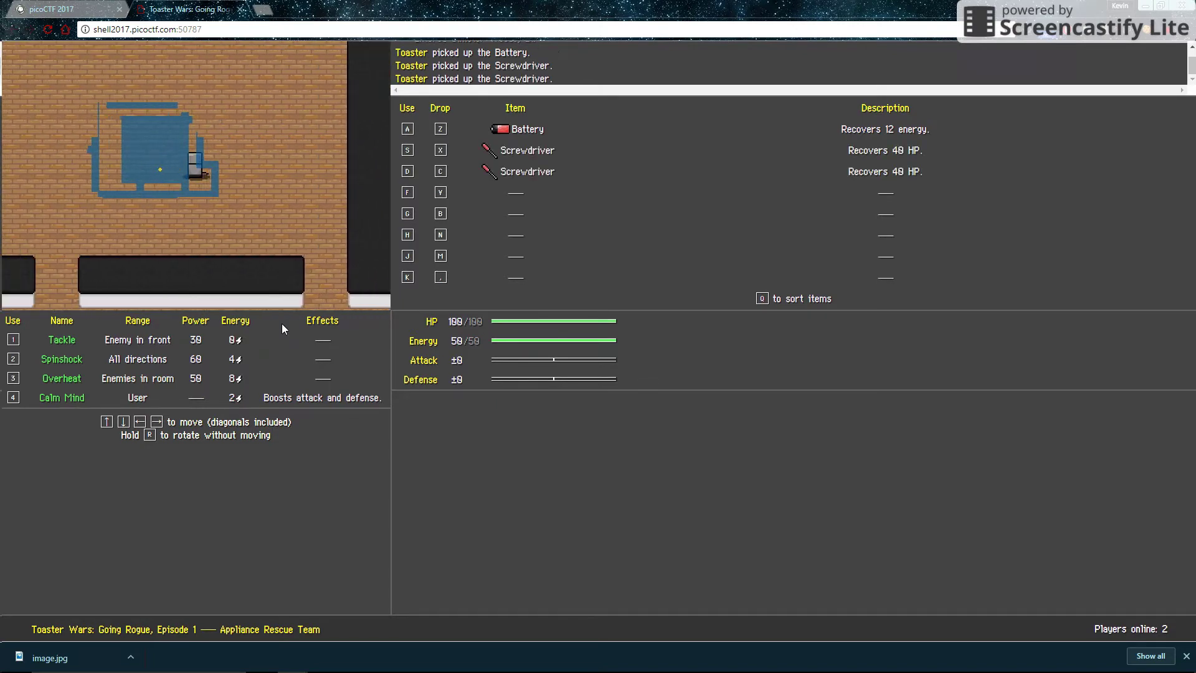
{"action": "key", "text": "Up"}
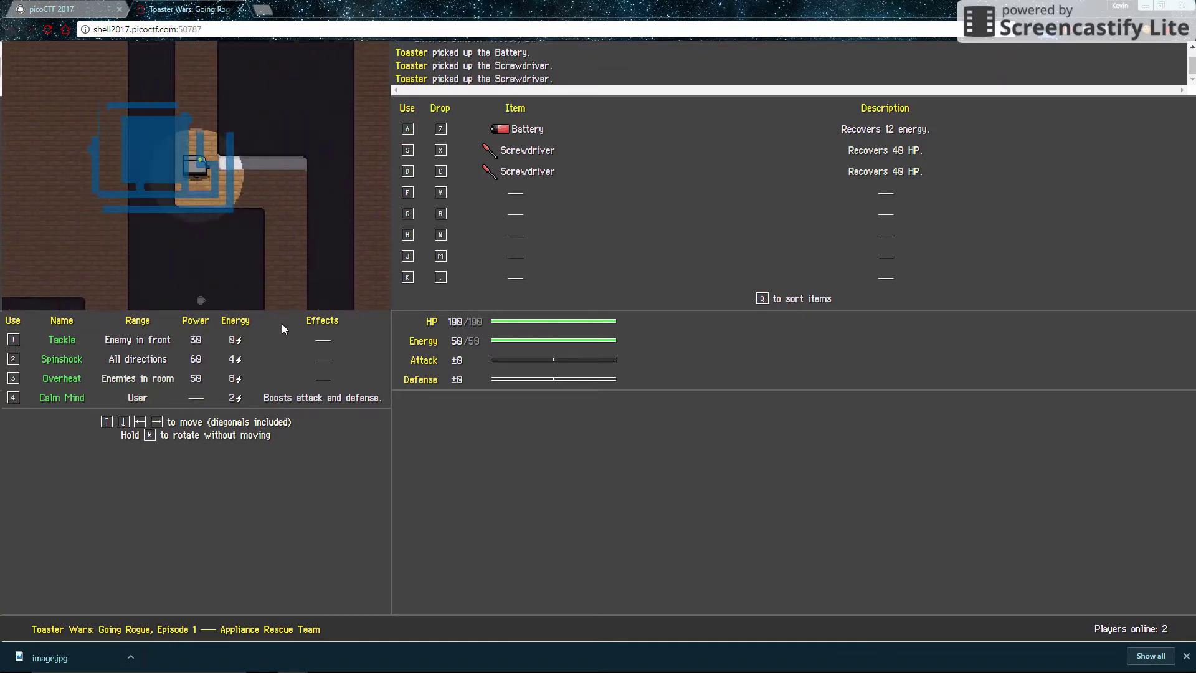
{"action": "key", "text": "Up"}
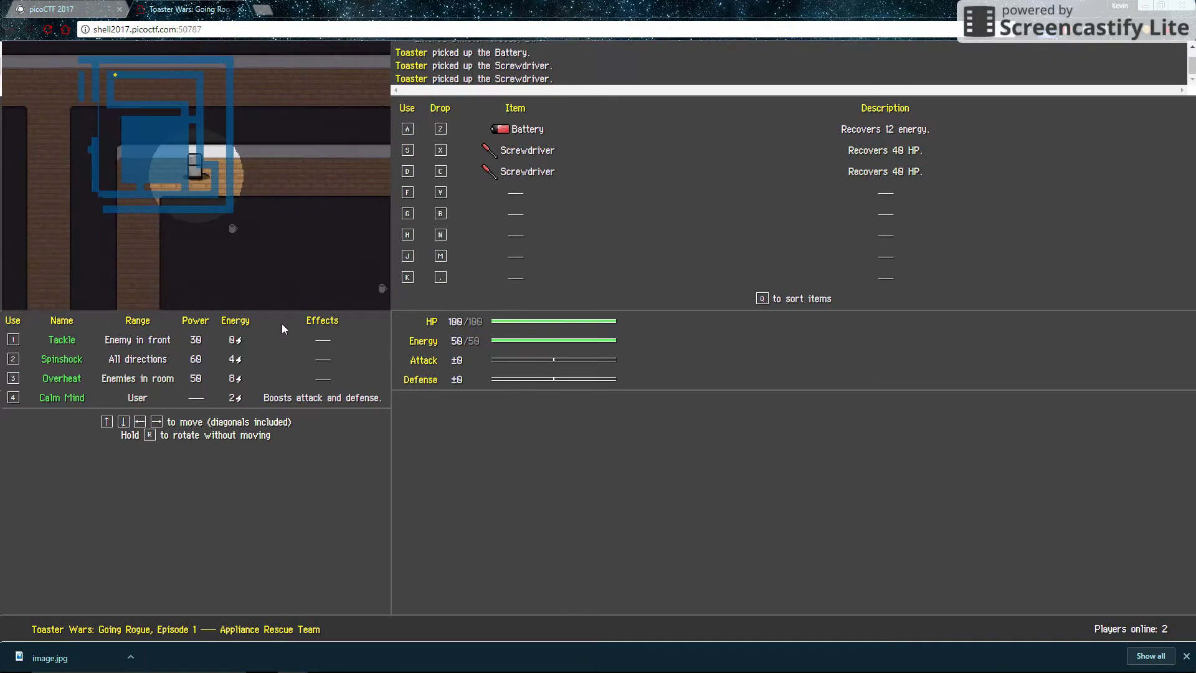
{"action": "key", "text": "Left"}
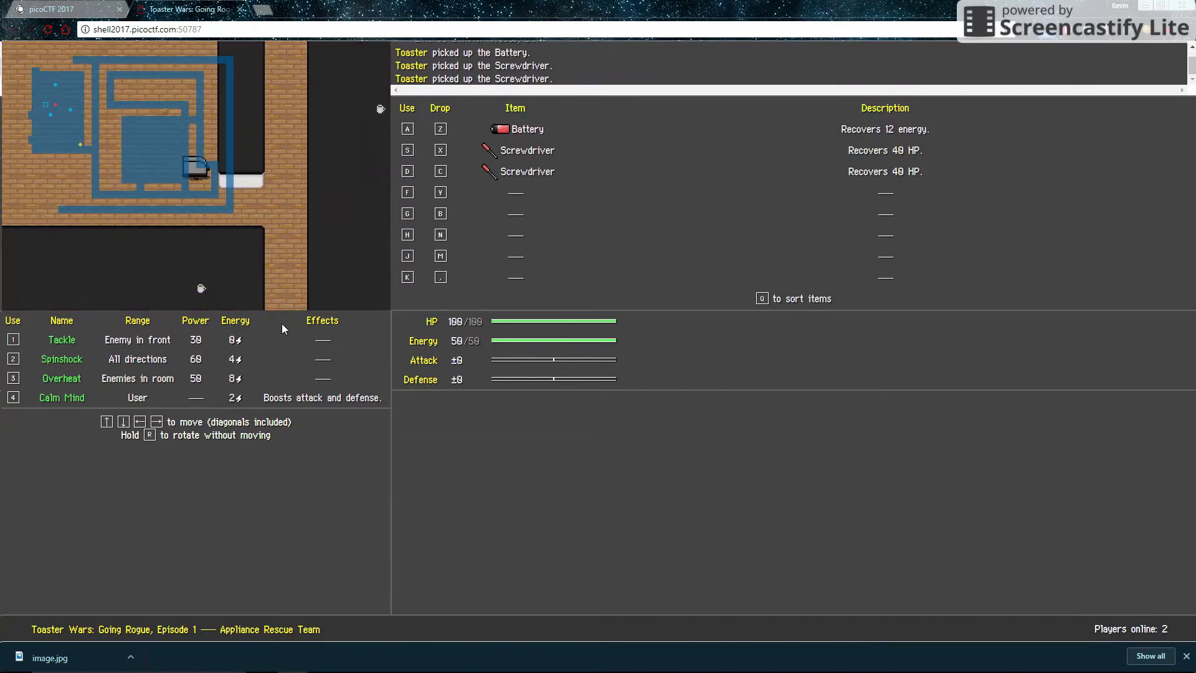
{"action": "key", "text": "1"}
{"action": "key", "text": "1"}
{"action": "key", "text": "Up"}
{"action": "key", "text": "Up"}
{"action": "key", "text": "Up"}
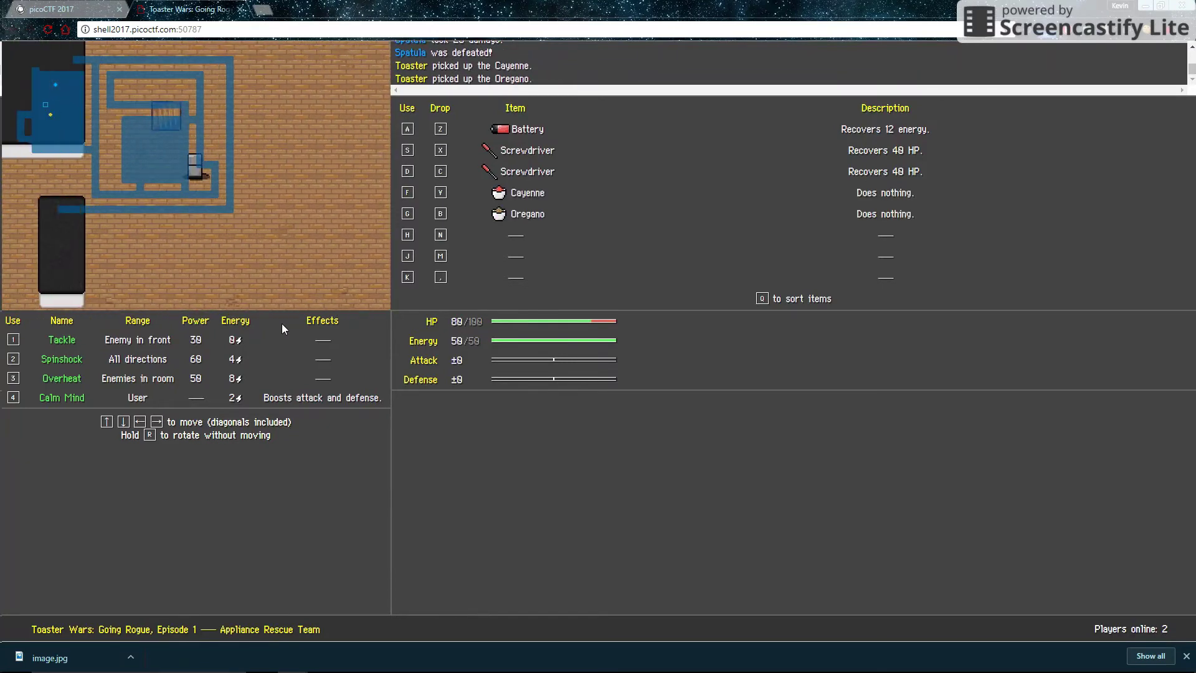
Step: On 2F, collect Screwdrivers, use the Paprika and Peppercorn, and take the stairs to 3F
{"action": "key", "text": "Down"}
{"action": "key", "text": "Down"}
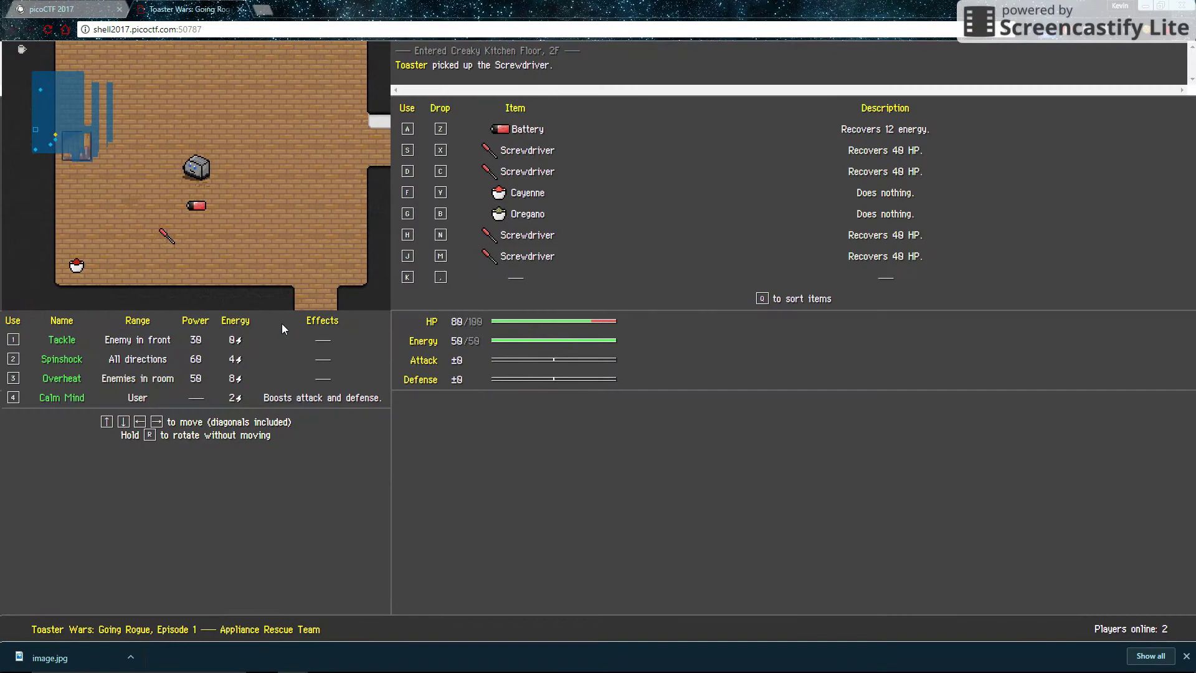
{"action": "key", "text": "f"}
{"action": "key", "text": "f"}
{"action": "key", "text": "Up"}
{"action": "key", "text": "Right"}
{"action": "key", "text": "Right"}
{"action": "key", "text": "Right"}
{"action": "key", "text": "Up"}
{"action": "key", "text": "Up"}
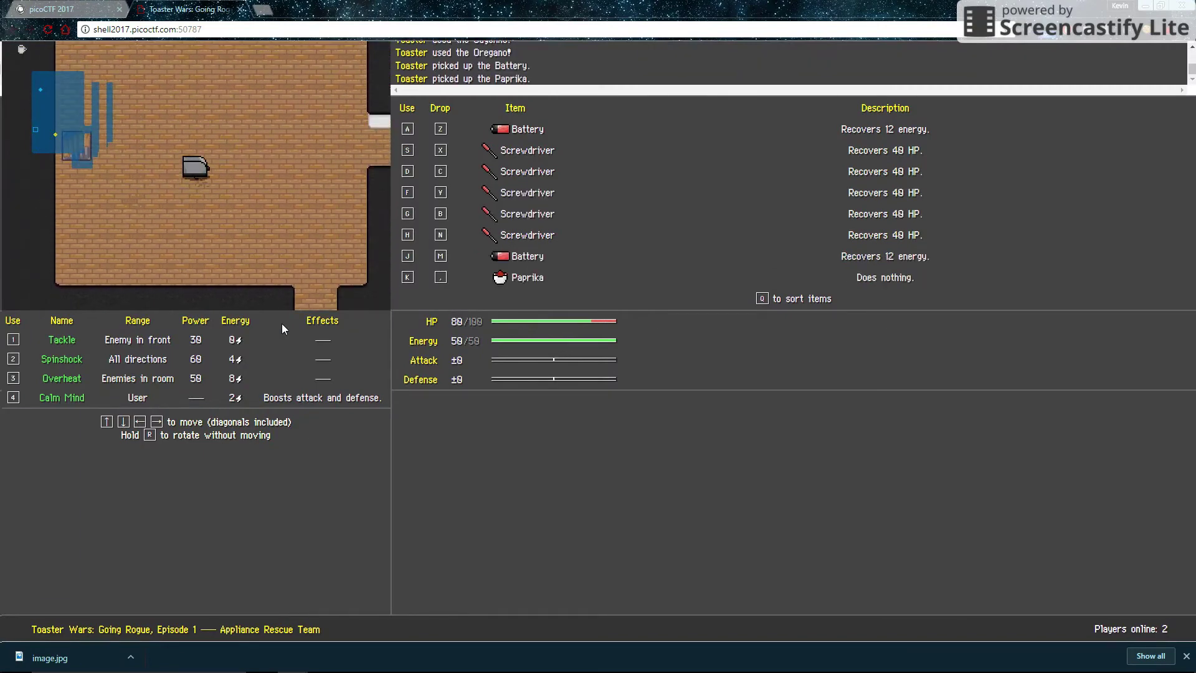
{"action": "key", "text": "k"}
{"action": "key", "text": "Up"}
{"action": "key", "text": "k"}
{"action": "key", "text": "Up"}
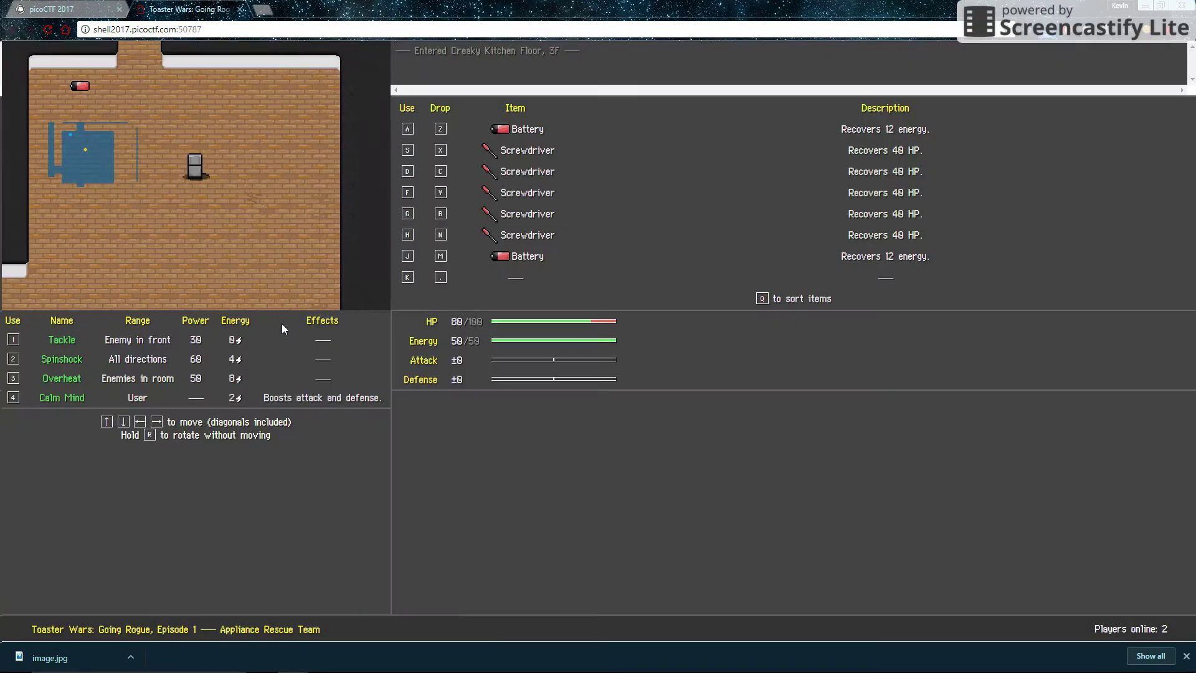
Step: On 3F, grab the Battery, fight the Blender, and heal to 100 HP with Screwdrivers and Batteries
{"action": "key", "text": "Down"}
{"action": "key", "text": "Down"}
{"action": "key", "text": "Down"}
{"action": "key", "text": "Down"}
{"action": "key", "text": "Down"}
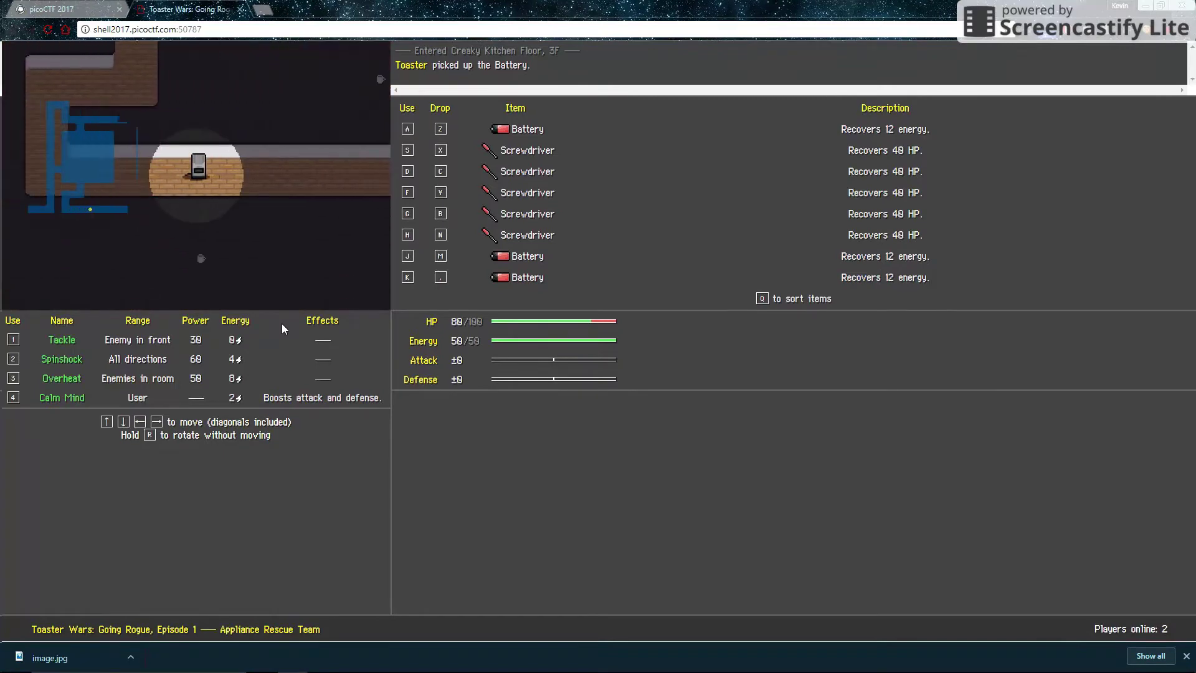
{"action": "key", "text": "Right"}
{"action": "key", "text": "Right"}
{"action": "key", "text": "Right"}
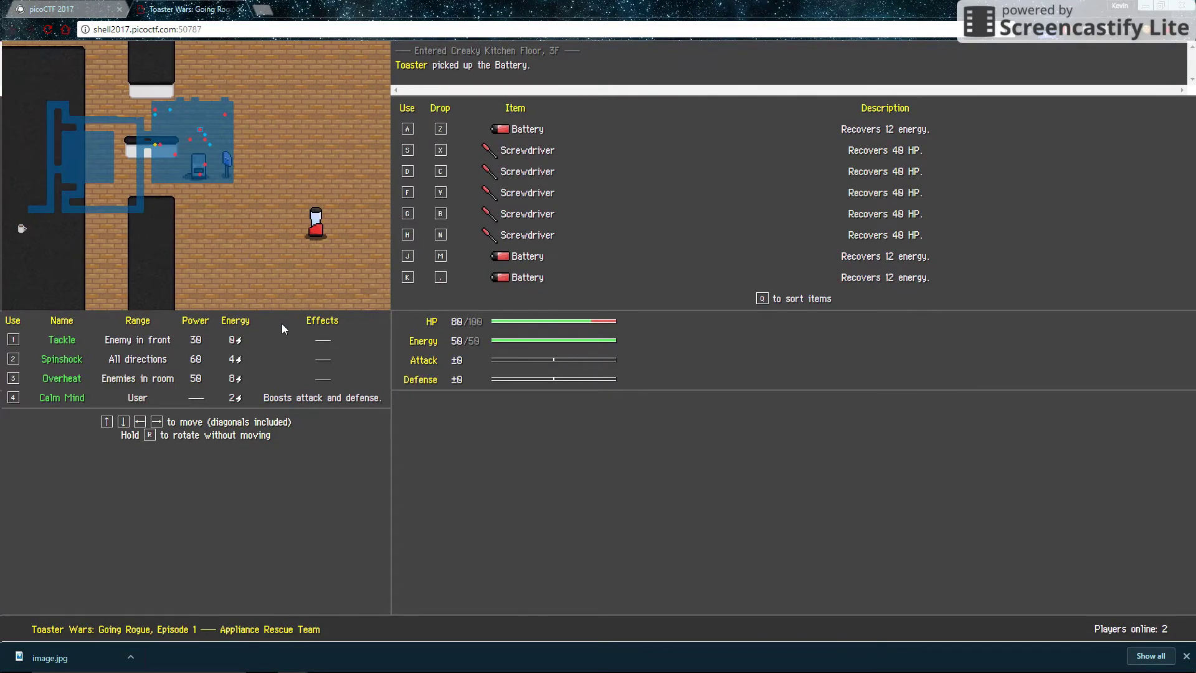
{"action": "key", "text": "1"}
{"action": "key", "text": "1"}
{"action": "key", "text": "1"}
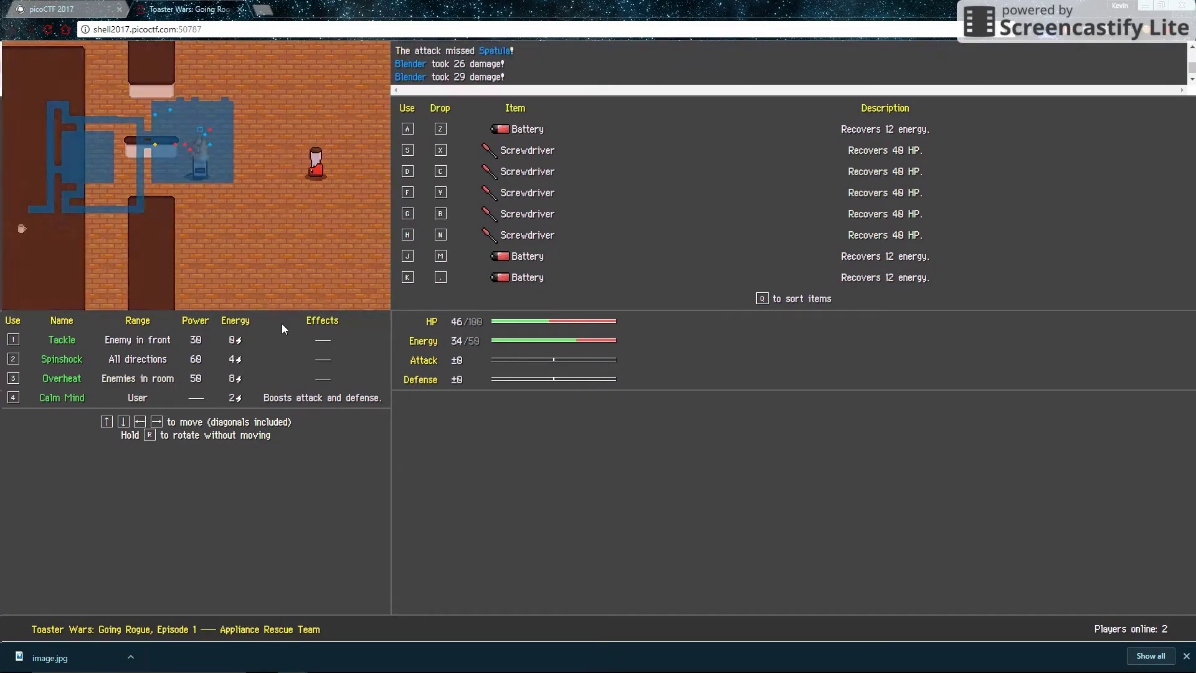
{"action": "key", "text": "Left"}
{"action": "key", "text": "s"}
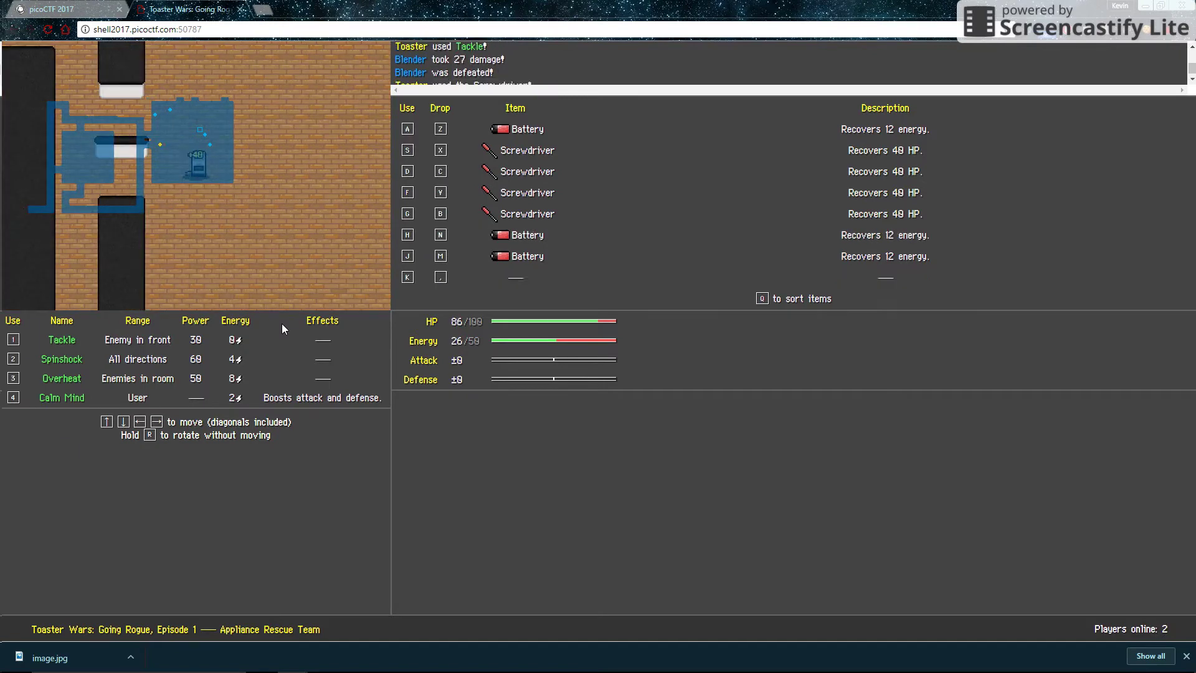
{"action": "key", "text": "a"}
{"action": "key", "text": "h"}
{"action": "key", "text": "Right"}
{"action": "key", "text": "Right"}
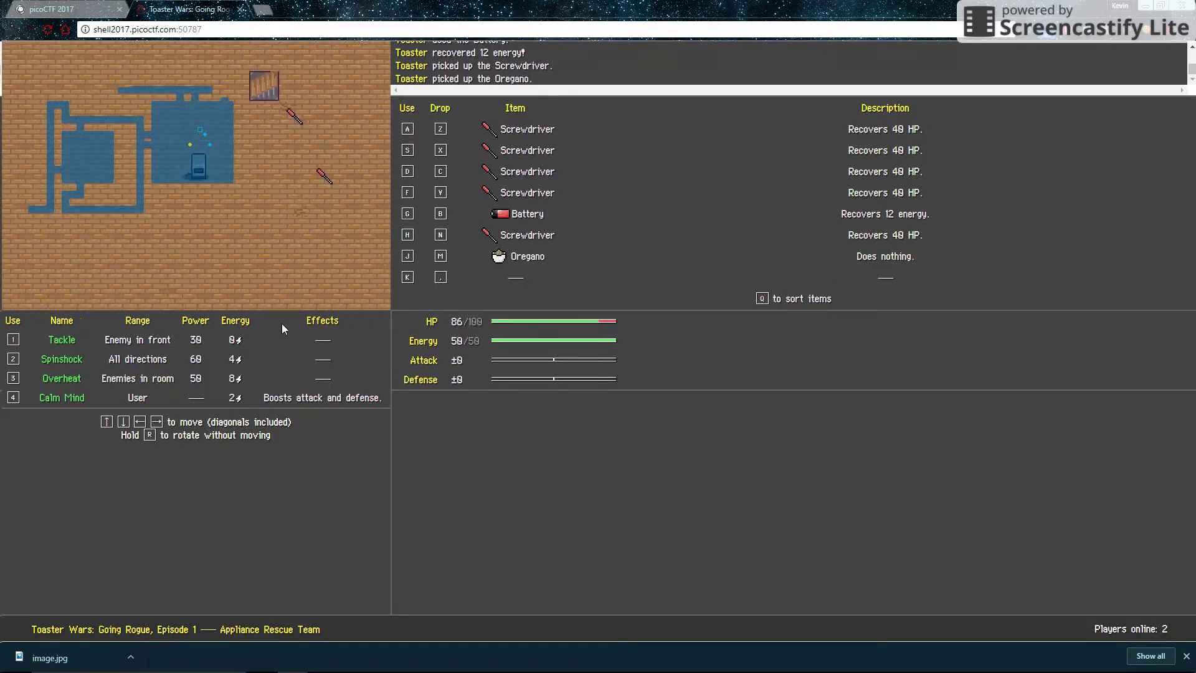
{"action": "key", "text": "Right"}
{"action": "key", "text": "k"}
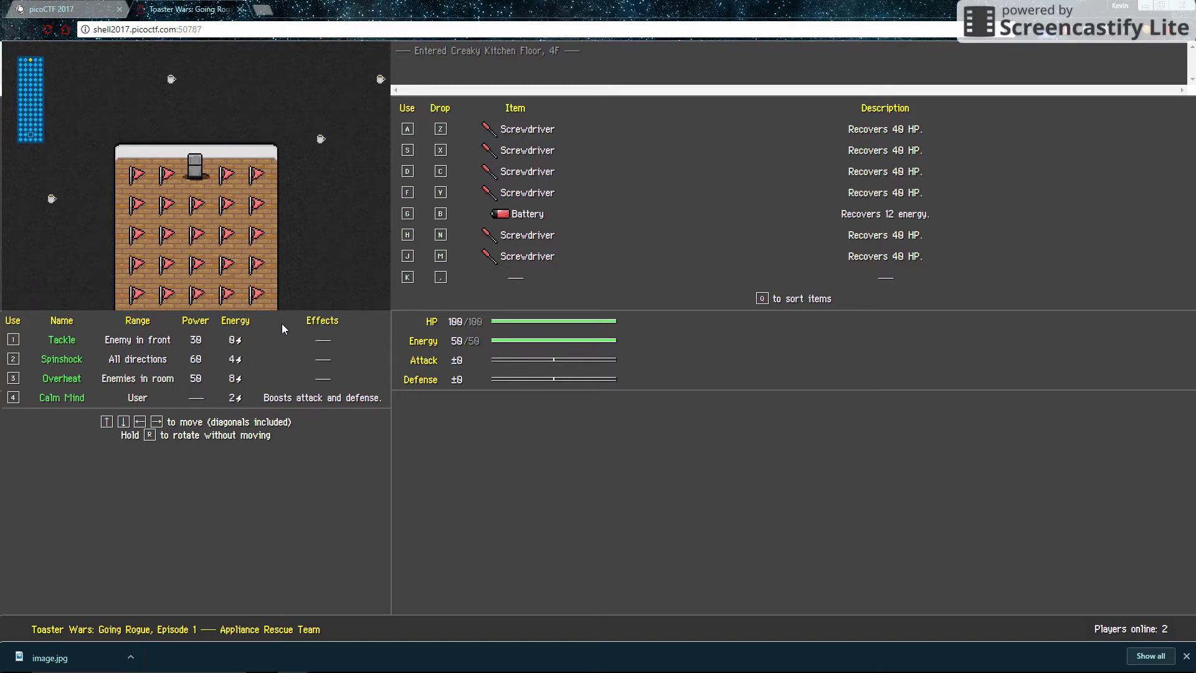
Step: Use up the held items, then walk across the flag room picking up eight Flags
{"action": "key", "text": "a"}
{"action": "key", "text": "a"}
{"action": "key", "text": "a"}
{"action": "key", "text": "a"}
{"action": "key", "text": "a"}
{"action": "key", "text": "a"}
{"action": "key", "text": "a"}
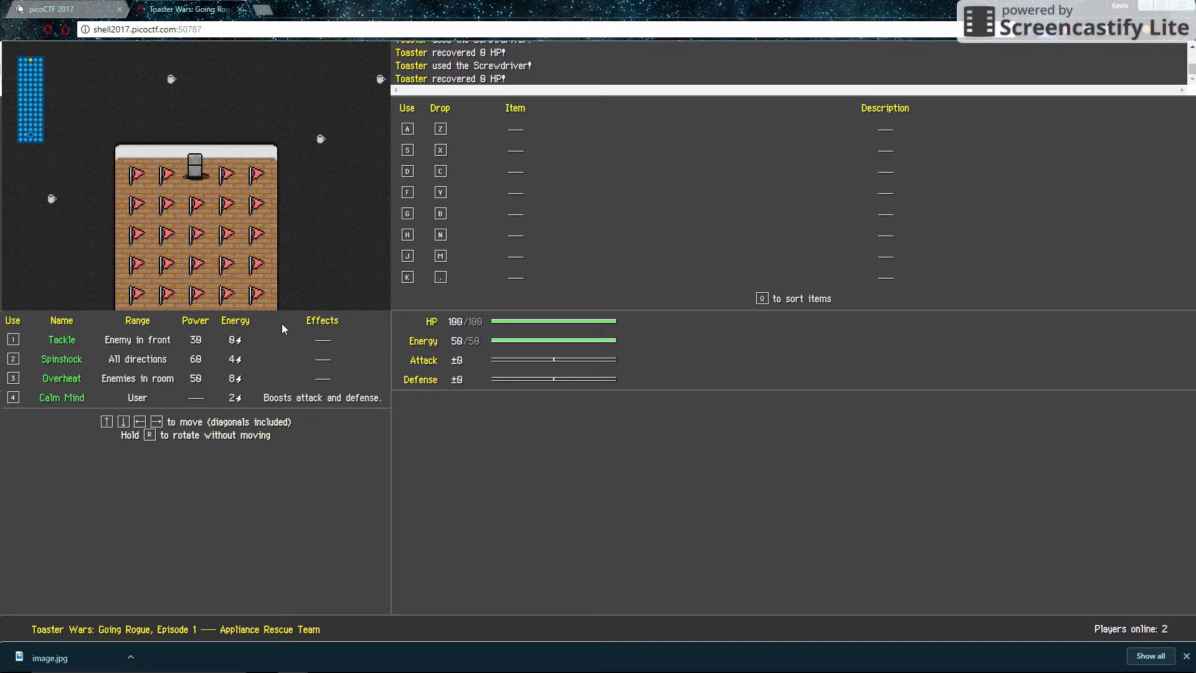
{"action": "key", "text": "Left"}
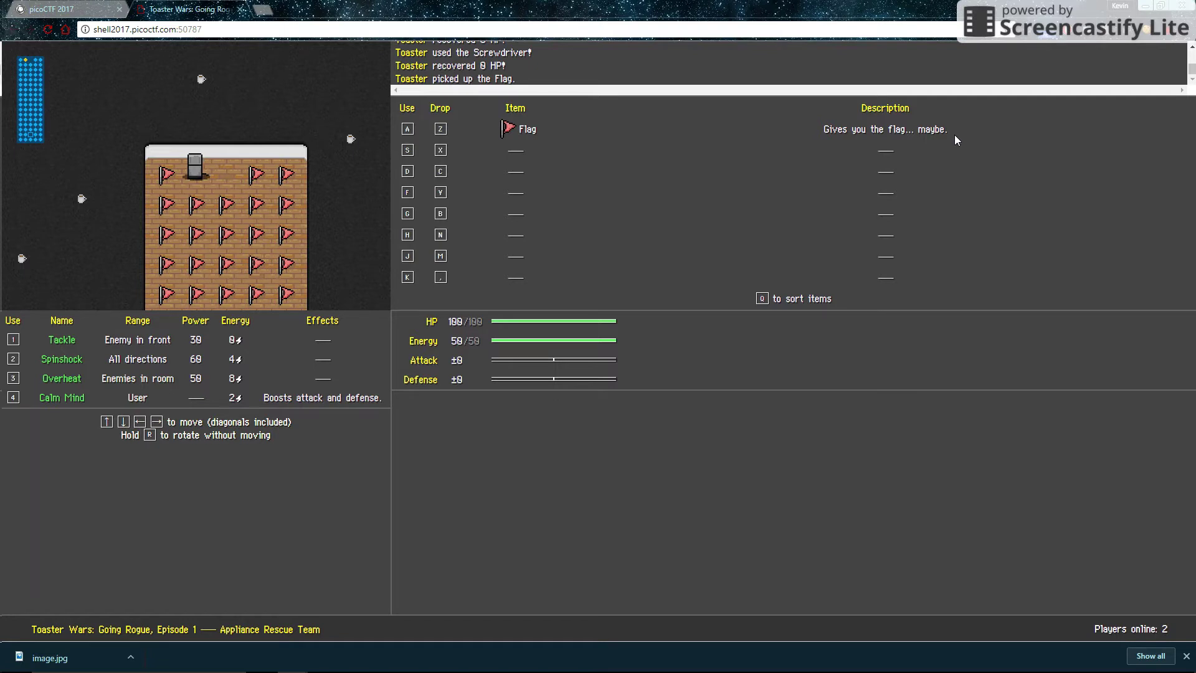
{"action": "key", "text": "Left"}
{"action": "key", "text": "Right"}
{"action": "key", "text": "Right"}
{"action": "key", "text": "Right"}
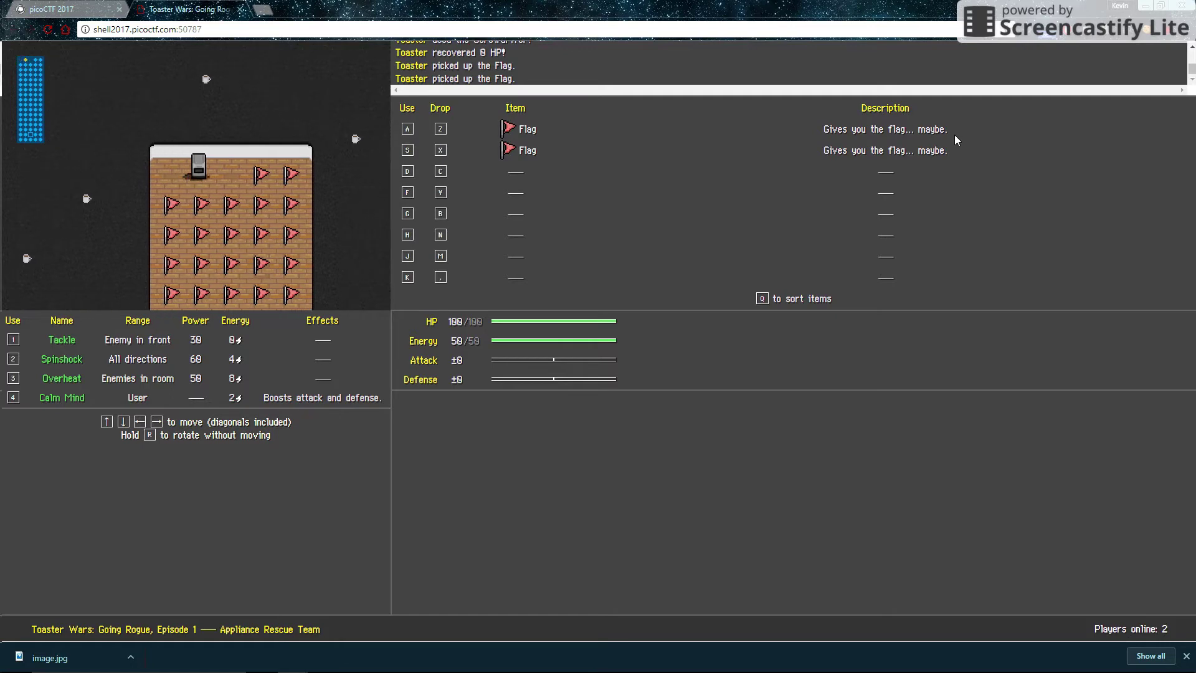
{"action": "key", "text": "Right"}
{"action": "key", "text": "Left"}
{"action": "key", "text": "Left"}
{"action": "key", "text": "Left"}
{"action": "key", "text": "Left"}
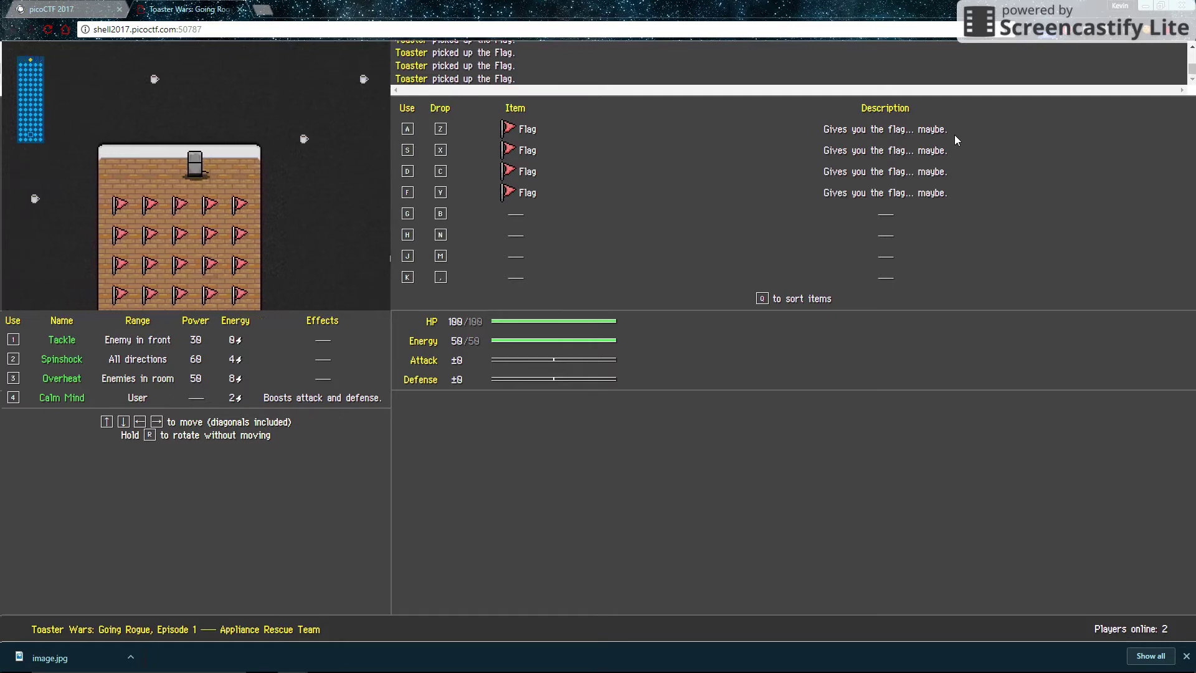
{"action": "key", "text": "Right"}
{"action": "key", "text": "Right"}
{"action": "key", "text": "Right"}
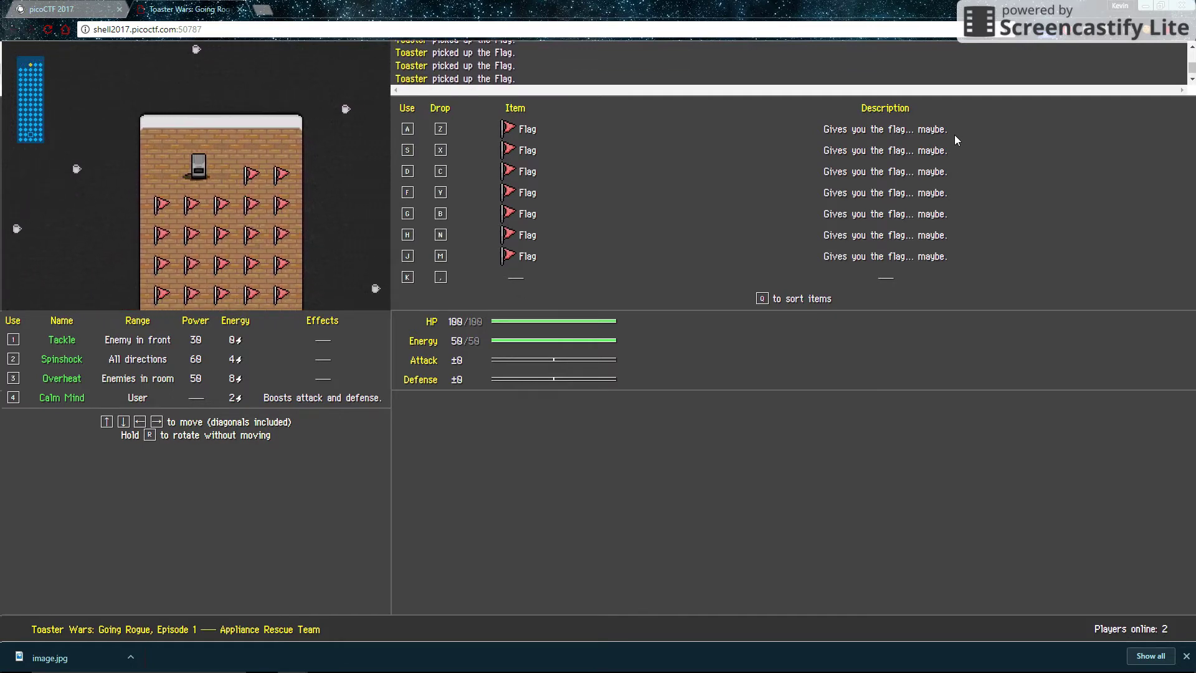
{"action": "key", "text": "Right"}
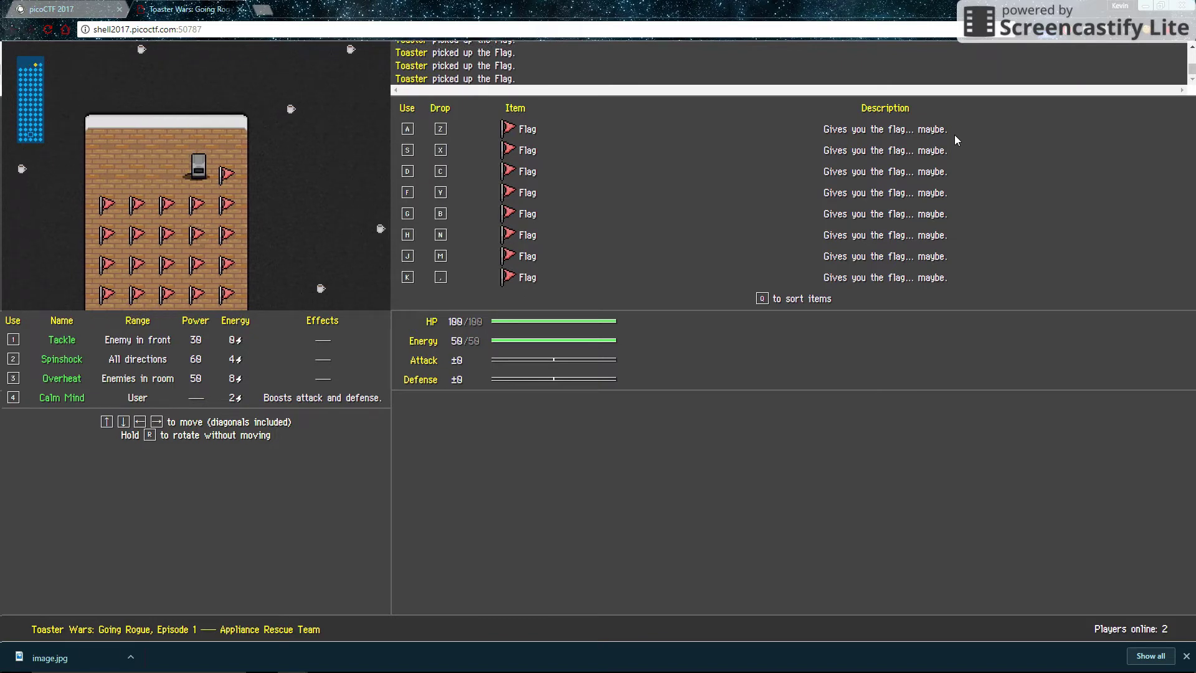
Step: Check the picoCTF hint about the server's dependency file, then return to the Toaster Wars tab
{"action": "left_click", "coordinate": [106, 9]}
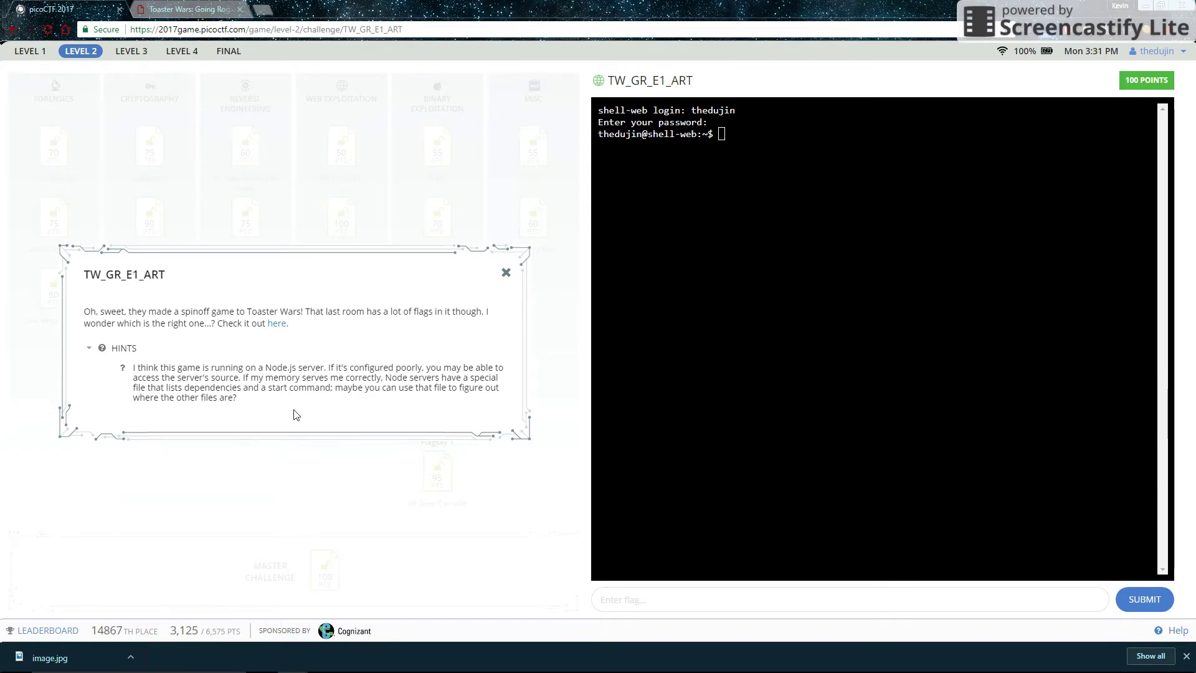
{"action": "left_click", "coordinate": [218, 8]}
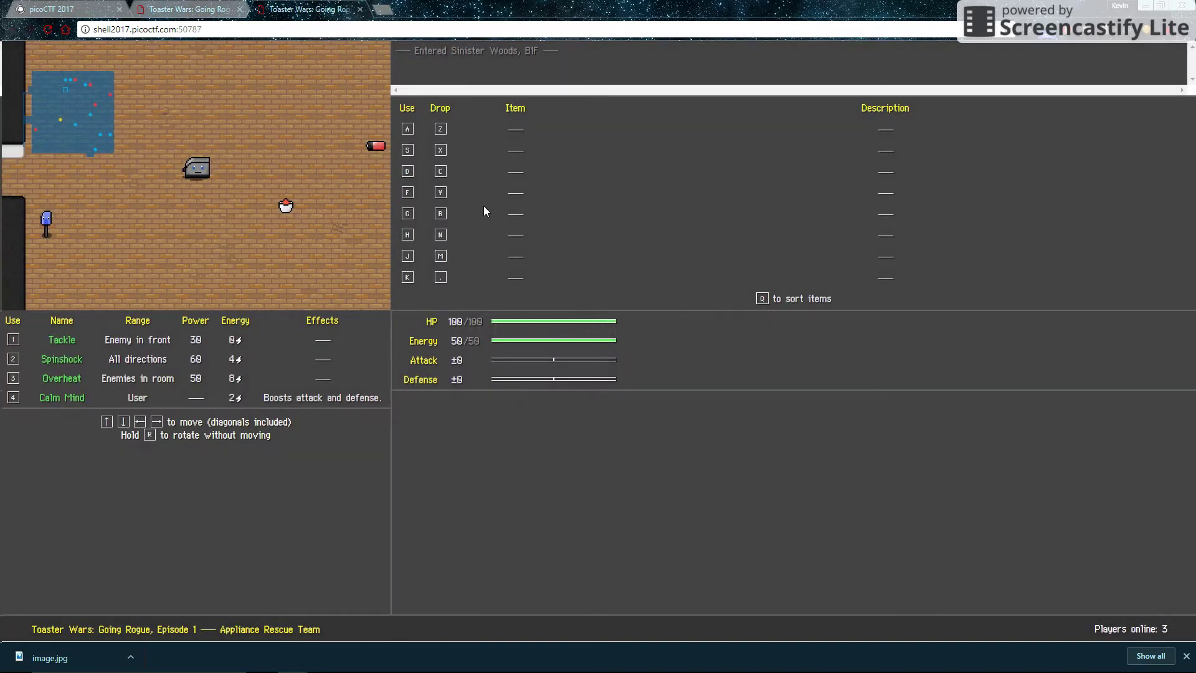
Step: Append /package.json to the game URL and load it
{"action": "left_click", "coordinate": [353, 28]}
{"action": "left_click", "coordinate": [354, 29]}
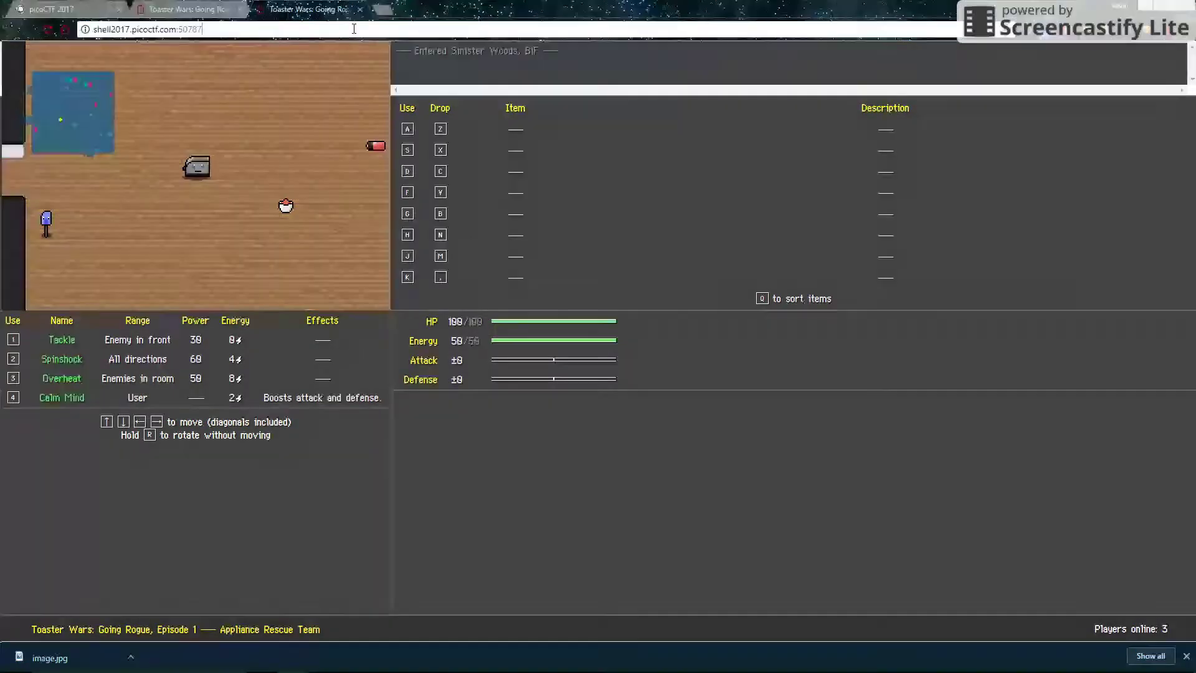
{"action": "type", "text": "/"}
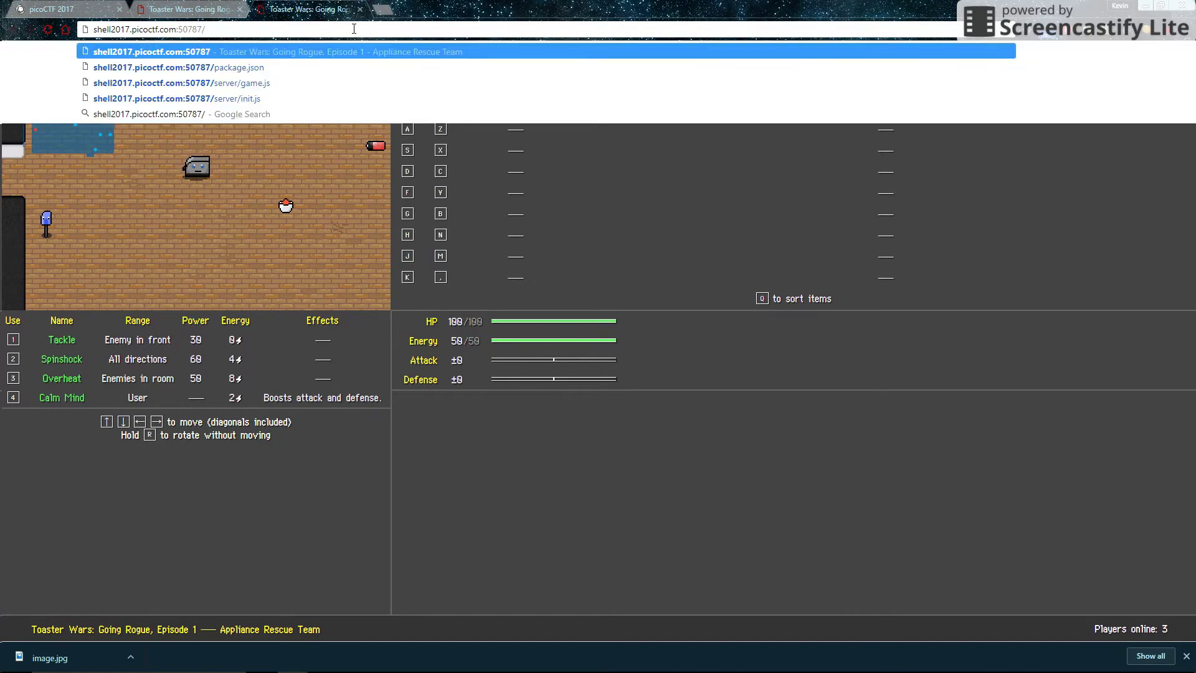
{"action": "type", "text": "package.json"}
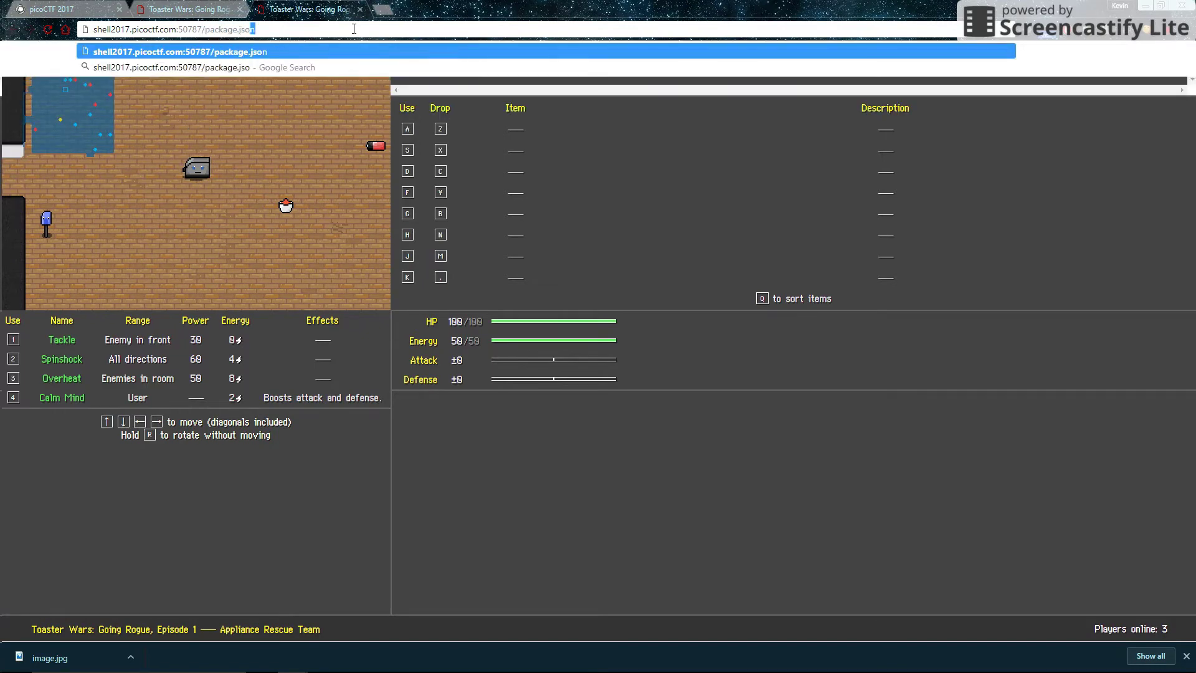
{"action": "key", "text": "Return"}
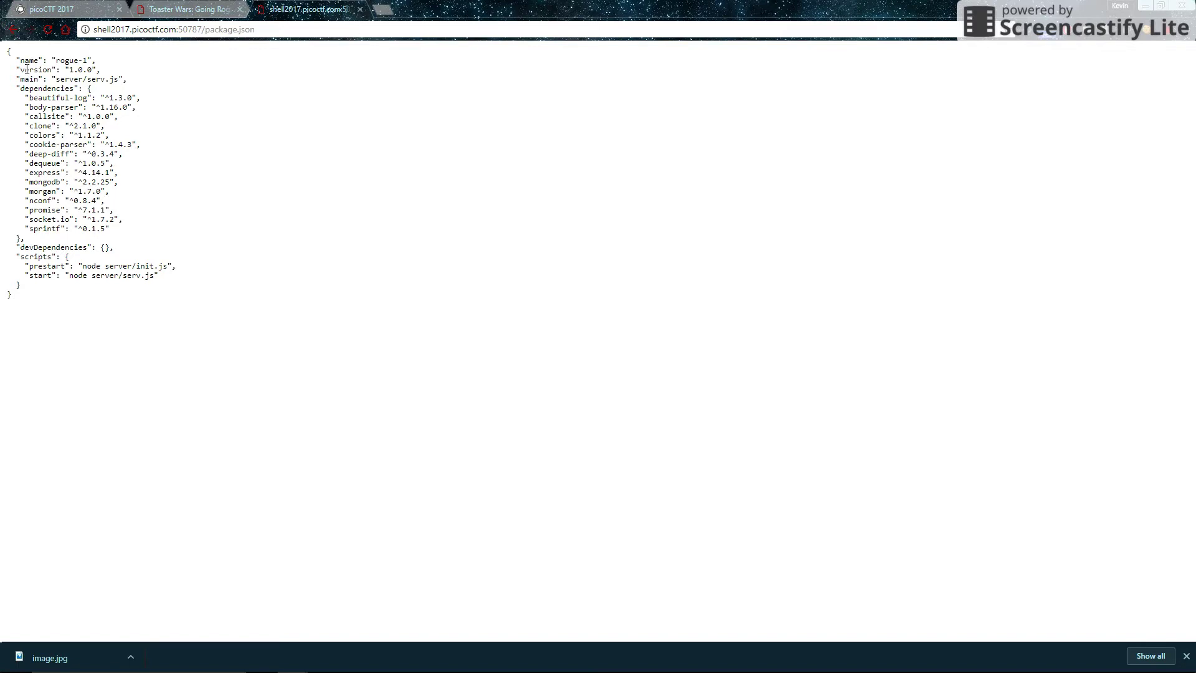
Step: Read the package details, dependency list, and the prestart and start scripts
{"action": "left_click_drag", "start_coordinate": [24, 66], "coordinate": [124, 184]}
{"action": "left_click", "coordinate": [125, 183]}
{"action": "left_click_drag", "start_coordinate": [138, 226], "coordinate": [28, 84]}
{"action": "left_click", "coordinate": [28, 84]}
{"action": "left_click_drag", "start_coordinate": [26, 265], "coordinate": [105, 266]}
{"action": "left_click", "coordinate": [183, 275]}
{"action": "left_click", "coordinate": [159, 266]}
Step: Duplicate the package.json tab
{"action": "left_click", "coordinate": [383, 10]}
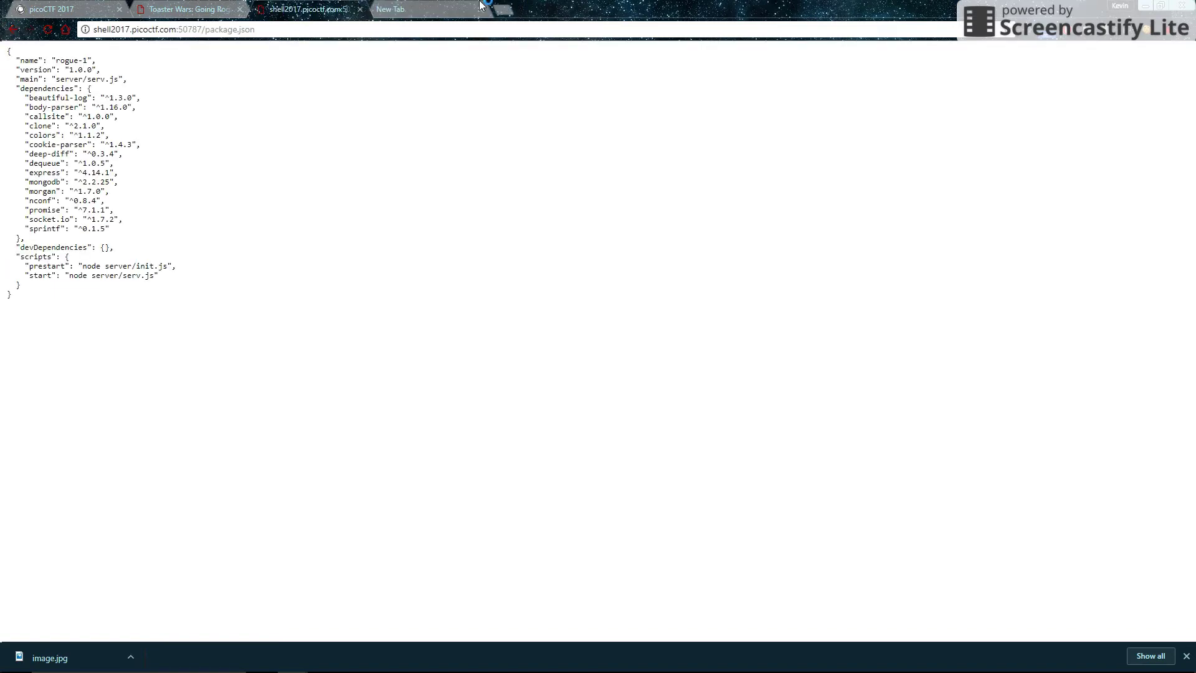
{"action": "key", "text": "ctrl+w"}
{"action": "right_click", "coordinate": [333, 6]}
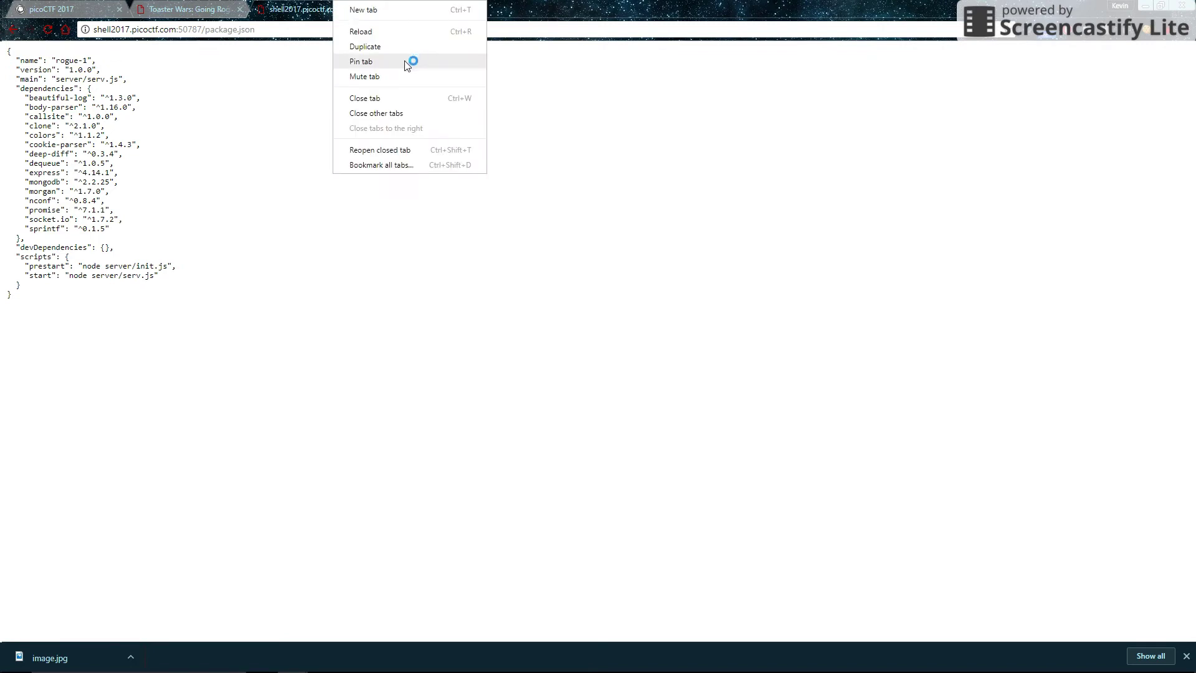
{"action": "left_click", "coordinate": [386, 49]}
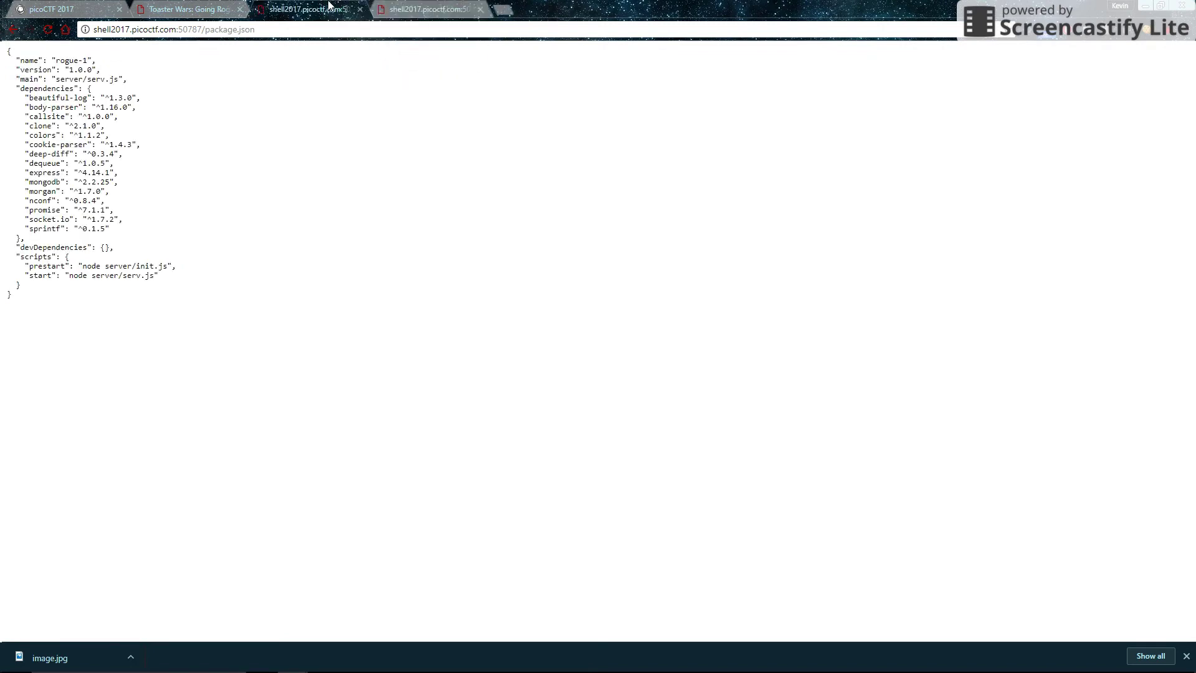
Step: Load server/init.js in the duplicated tab
{"action": "left_click", "coordinate": [299, 32]}
{"action": "key", "text": "End"}
{"action": "key", "text": "BackSpace"}
{"action": "key", "text": "BackSpace"}
{"action": "key", "text": "BackSpace"}
{"action": "key", "text": "BackSpace"}
{"action": "key", "text": "BackSpace"}
{"action": "key", "text": "BackSpace"}
{"action": "key", "text": "BackSpace"}
{"action": "key", "text": "BackSpace"}
{"action": "key", "text": "BackSpace"}
{"action": "key", "text": "BackSpace"}
{"action": "key", "text": "BackSpace"}
{"action": "key", "text": "BackSpace"}
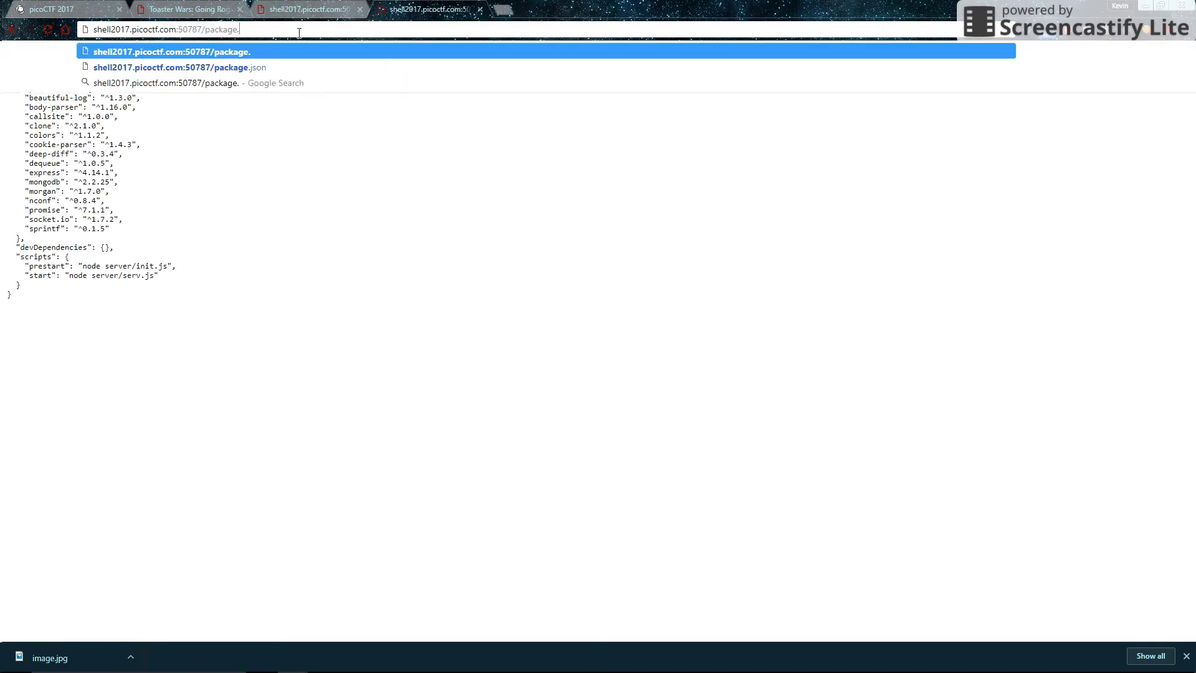
{"action": "type", "text": "server/"}
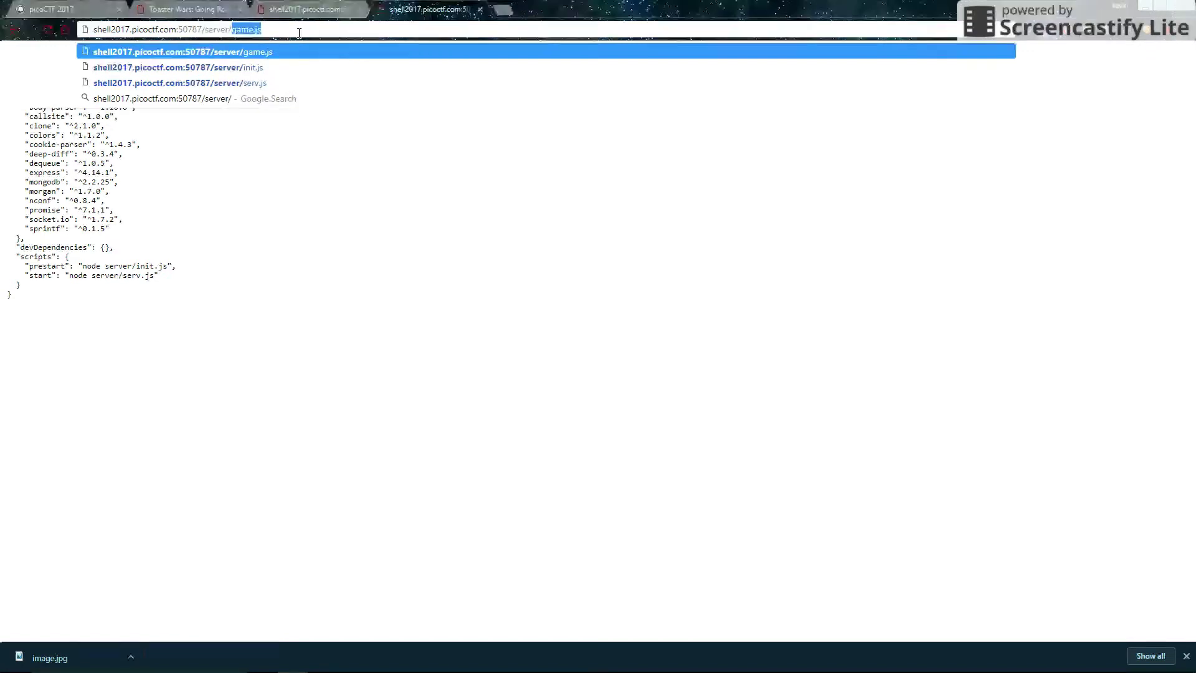
{"action": "type", "text": "init.js"}
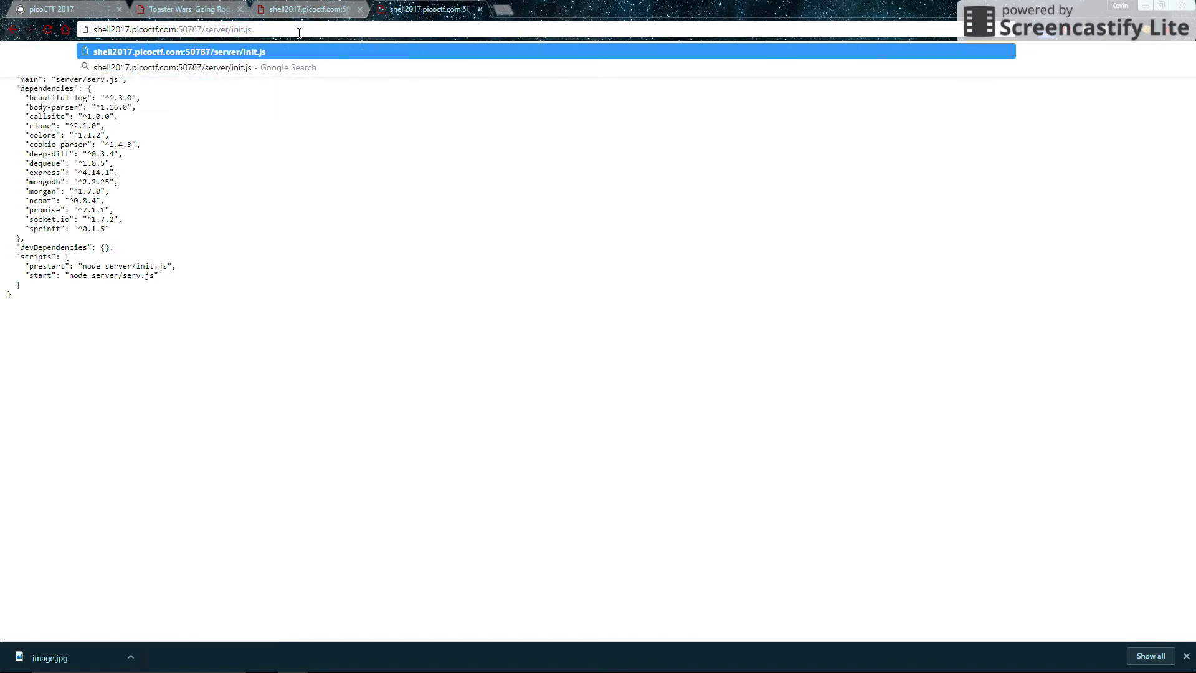
{"action": "key", "text": "Return"}
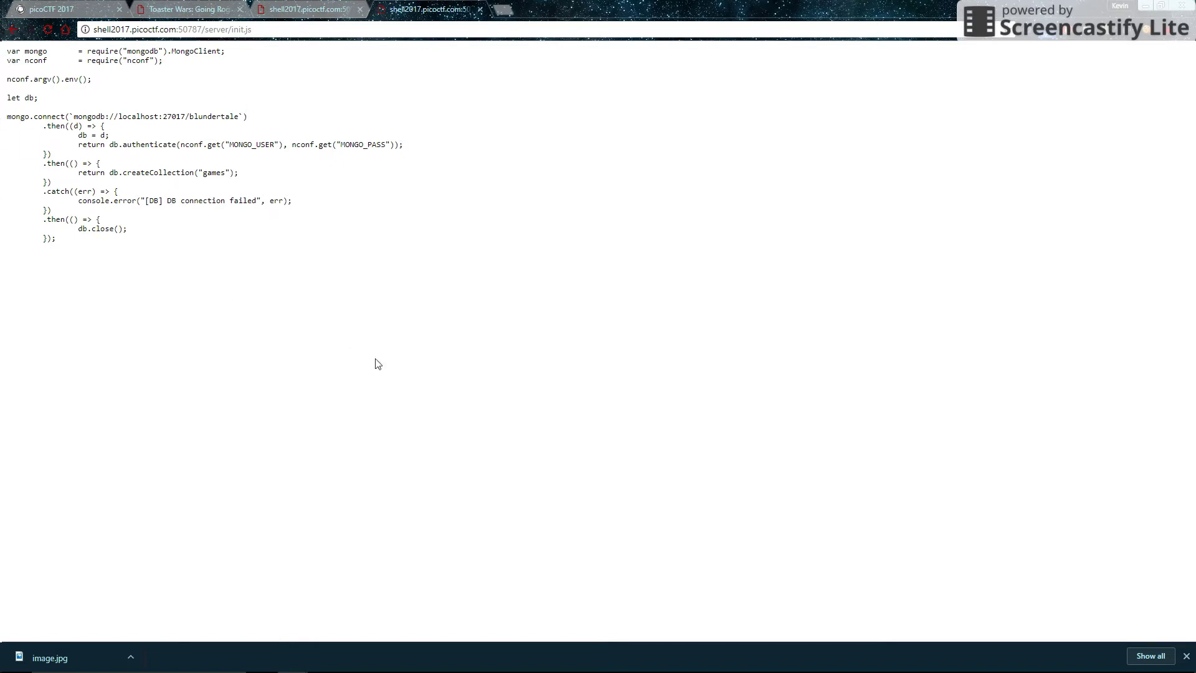
Step: Go back to package.json and load server/serv.js instead
{"action": "key", "text": "alt+Left"}
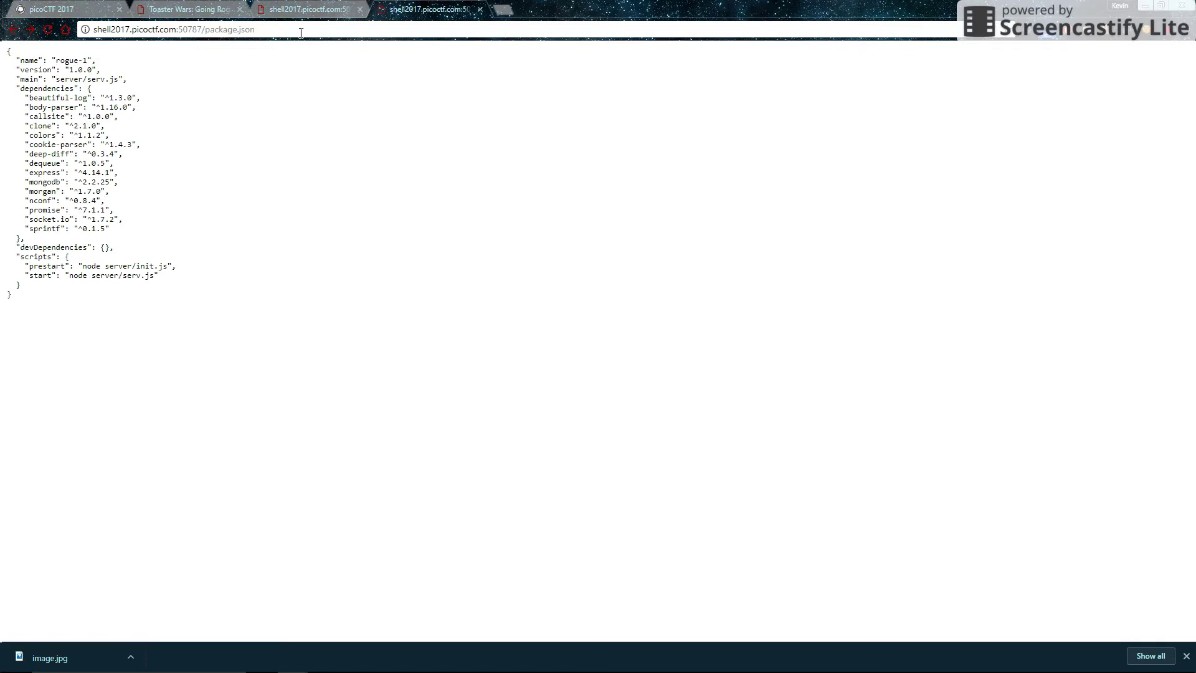
{"action": "left_click", "coordinate": [300, 31]}
{"action": "left_click", "coordinate": [301, 32]}
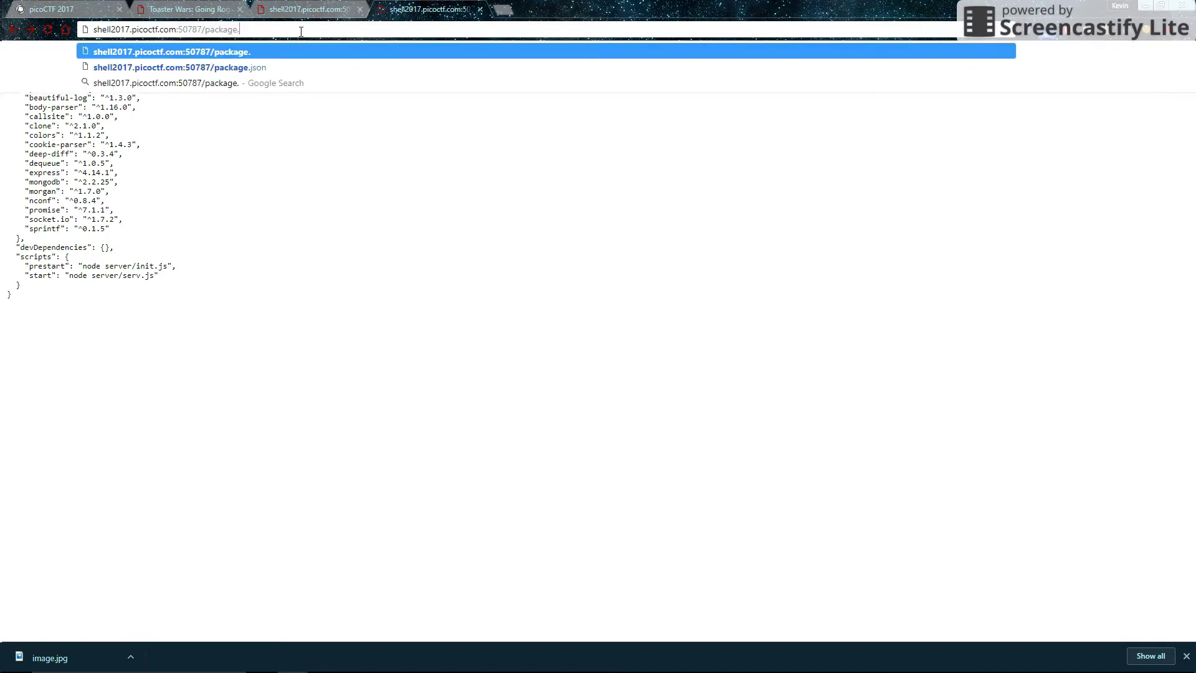
{"action": "key", "text": "BackSpace"}
{"action": "key", "text": "BackSpace"}
{"action": "key", "text": "BackSpace"}
{"action": "key", "text": "BackSpace"}
{"action": "key", "text": "BackSpace"}
{"action": "key", "text": "BackSpace"}
{"action": "key", "text": "BackSpace"}
{"action": "key", "text": "BackSpace"}
{"action": "type", "text": "serv"}
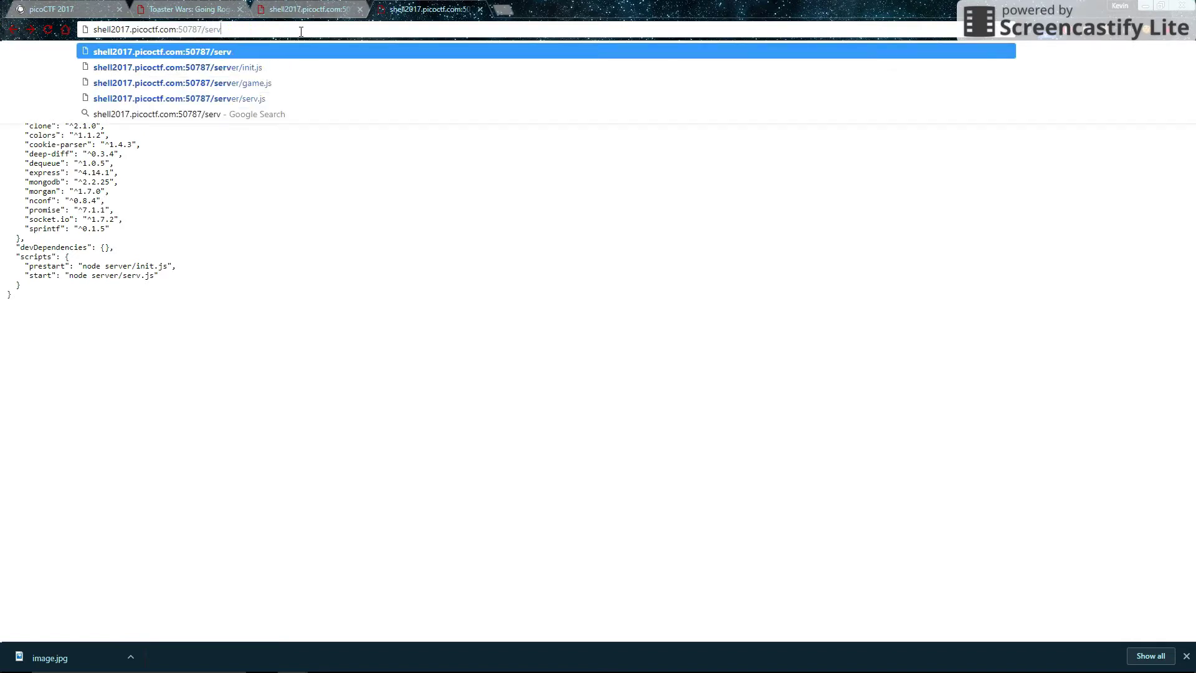
{"action": "type", "text": "er"}
{"action": "type", "text": "/serv"}
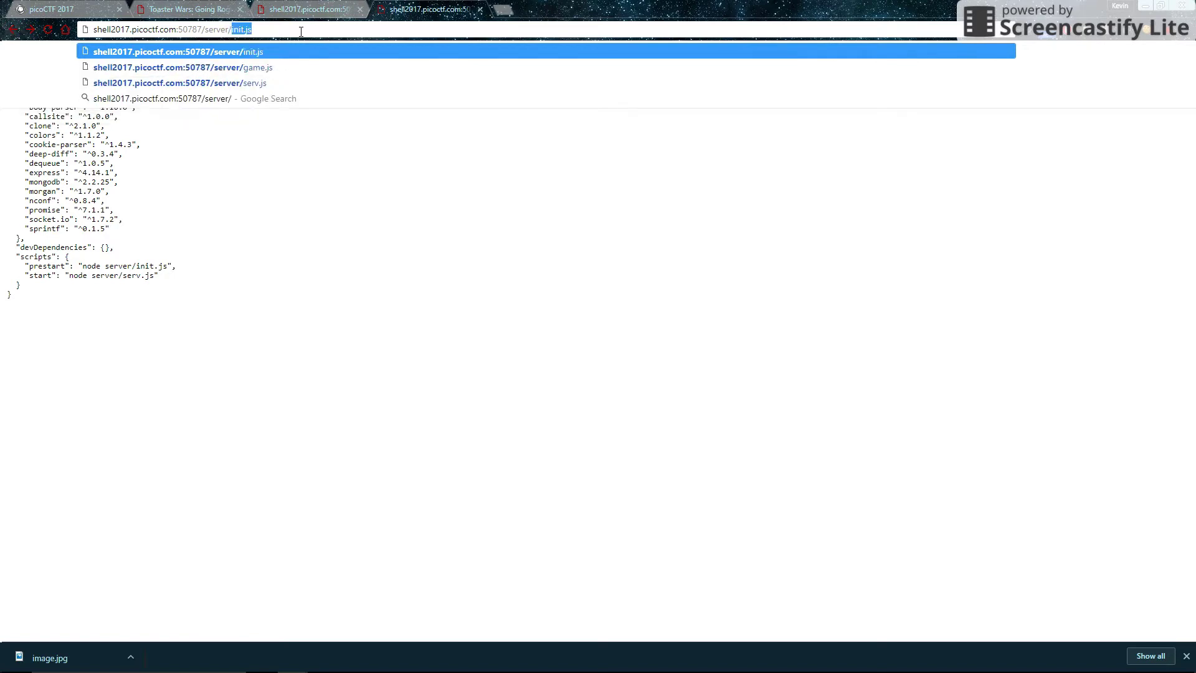
{"action": "type", "text": ".js"}
{"action": "key", "text": "Return"}
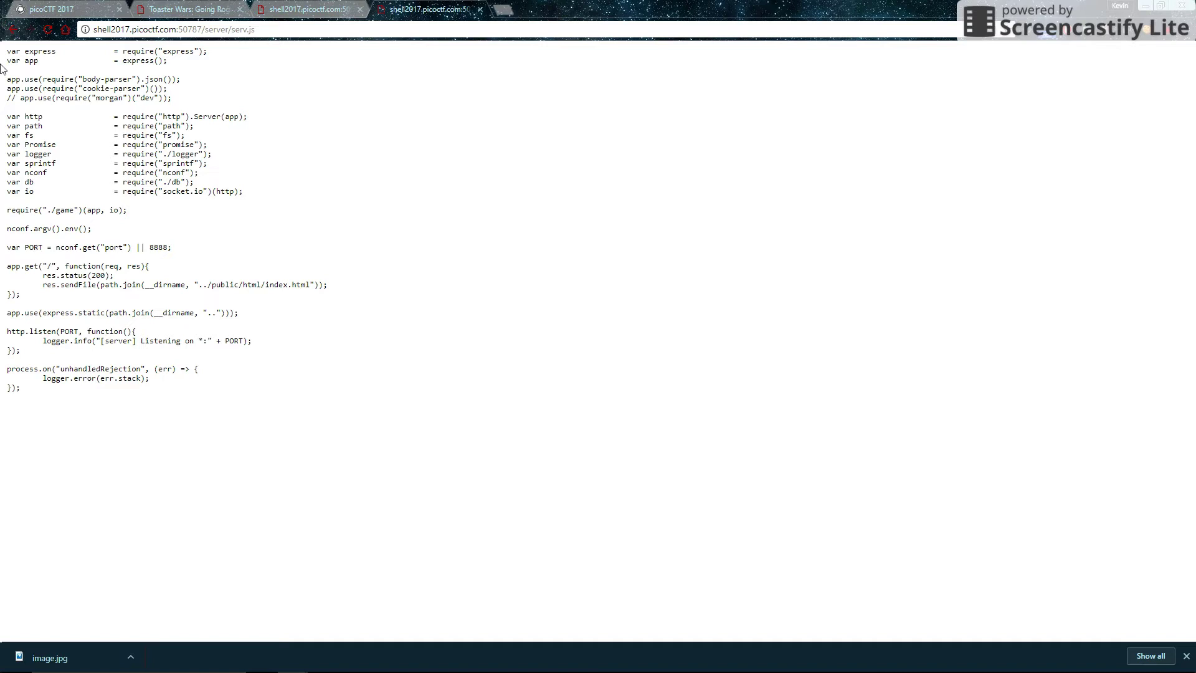
Step: Read serv.js's express setup, module requires, and the line requiring ./game
{"action": "left_click_drag", "start_coordinate": [5, 63], "coordinate": [258, 188]}
{"action": "left_click", "coordinate": [257, 188]}
{"action": "left_click_drag", "start_coordinate": [11, 116], "coordinate": [323, 175]}
{"action": "left_click", "coordinate": [323, 175]}
{"action": "left_click_drag", "start_coordinate": [7, 215], "coordinate": [132, 215]}
{"action": "left_click", "coordinate": [132, 214]}
{"action": "left_click_drag", "start_coordinate": [48, 210], "coordinate": [66, 210]}
{"action": "left_click", "coordinate": [70, 209]}
{"action": "double_click", "coordinate": [72, 210]}
{"action": "left_click", "coordinate": [174, 203]}
Step: Change the address to point to server/game.js
{"action": "left_click", "coordinate": [297, 29]}
{"action": "key", "text": "BackSpace"}
{"action": "key", "text": "BackSpace"}
{"action": "key", "text": "BackSpace"}
{"action": "key", "text": "BackSpace"}
{"action": "key", "text": "BackSpace"}
{"action": "key", "text": "BackSpace"}
{"action": "key", "text": "BackSpace"}
{"action": "type", "text": "game.js"}
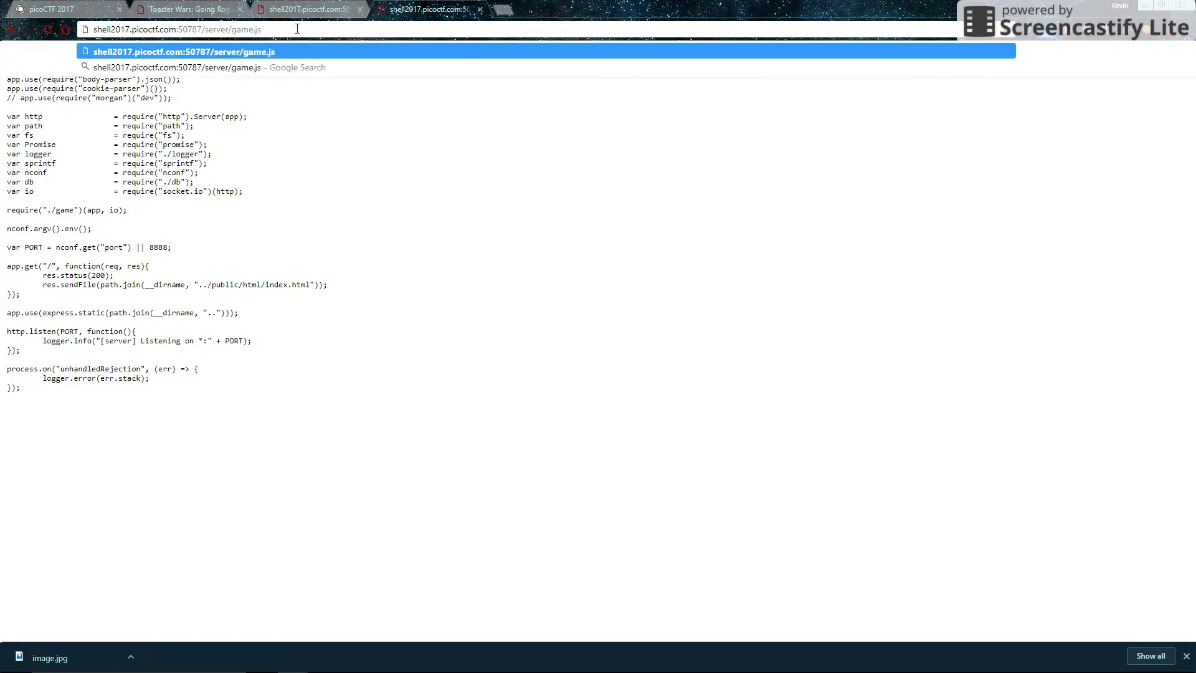
Step: Load server/game.js and scroll down to its socket "action" handler
{"action": "key", "text": "Return"}
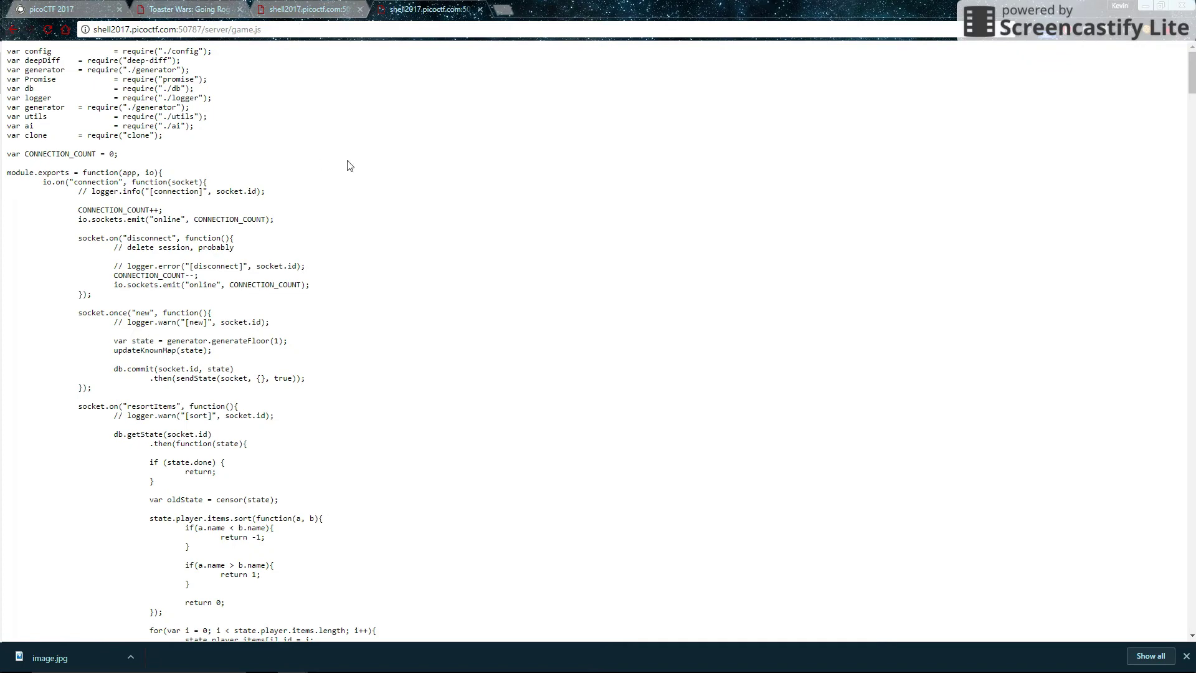
{"action": "scroll", "coordinate": [287, 142], "scroll_direction": "down", "scroll_amount": 2}
{"action": "scroll", "coordinate": [280, 134], "scroll_direction": "up", "scroll_amount": 2}
{"action": "scroll", "coordinate": [274, 156], "scroll_direction": "down", "scroll_amount": 4}
{"action": "scroll", "coordinate": [264, 193], "scroll_direction": "up", "scroll_amount": 4}
{"action": "scroll", "coordinate": [385, 228], "scroll_direction": "down", "scroll_amount": 6}
{"action": "scroll", "coordinate": [384, 229], "scroll_direction": "down", "scroll_amount": 2}
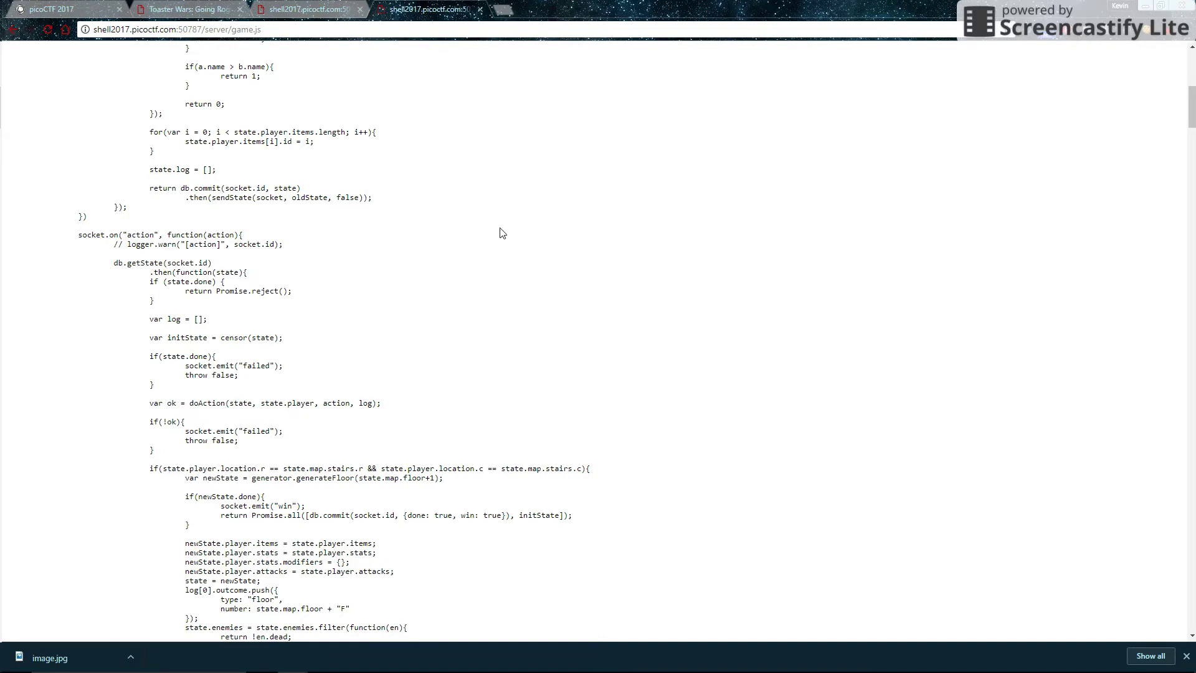
{"action": "scroll", "coordinate": [501, 233], "scroll_direction": "down", "scroll_amount": 1}
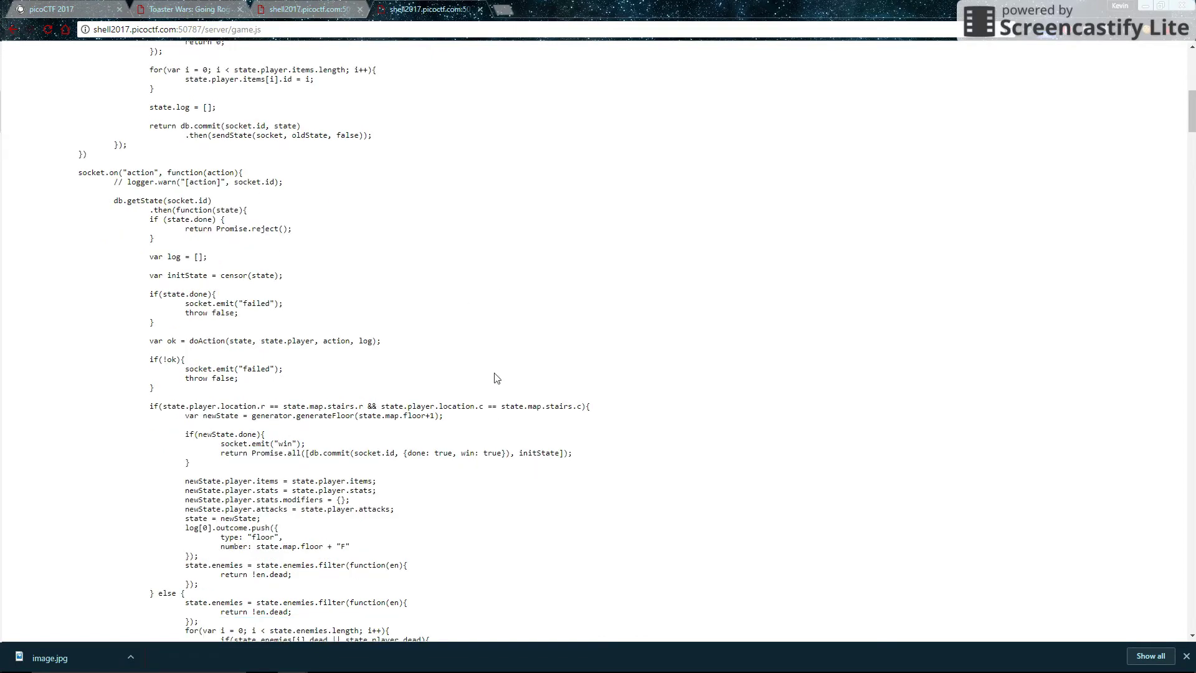
{"action": "scroll", "coordinate": [484, 369], "scroll_direction": "down", "scroll_amount": 1}
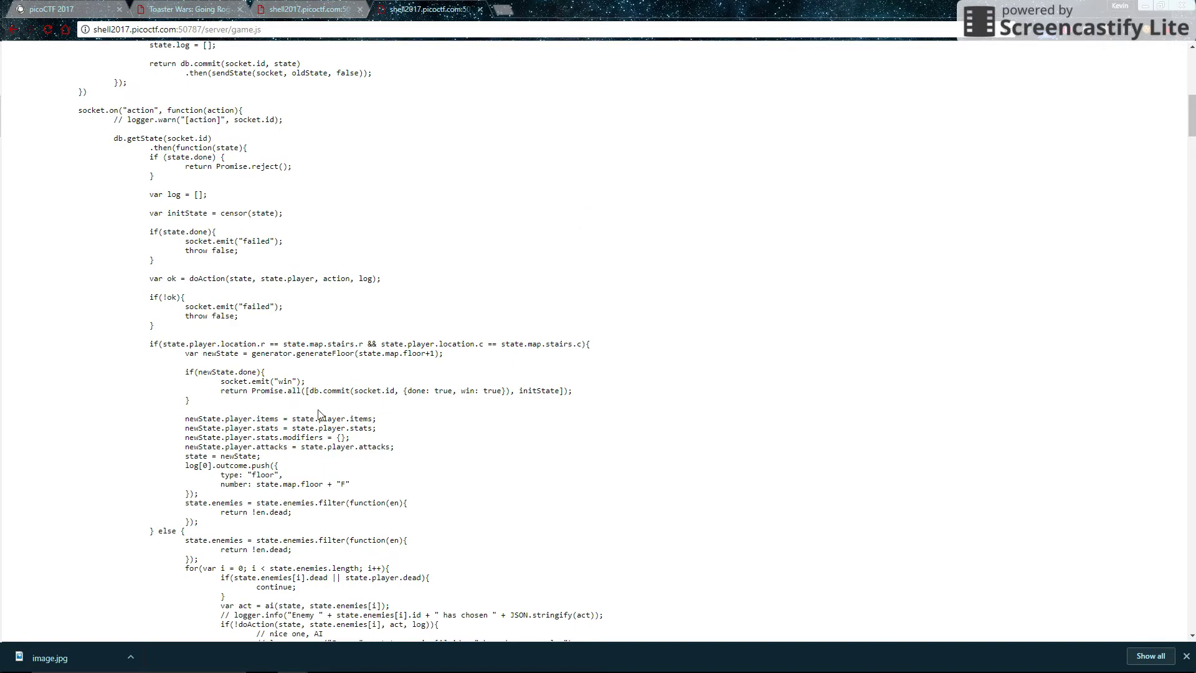
Step: Search game.js for 'flag' and locate the revealFlag case
{"action": "key", "text": "ctrl+f"}
{"action": "type", "text": "flag"}
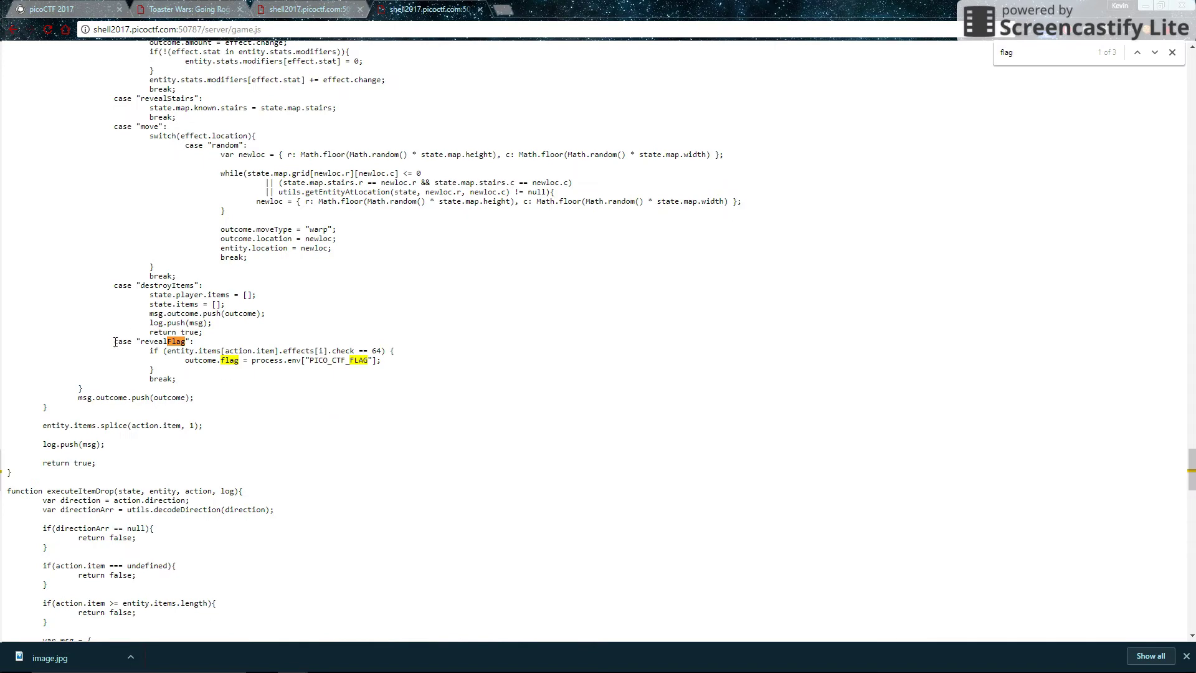
{"action": "left_click_drag", "start_coordinate": [115, 342], "coordinate": [335, 325]}
{"action": "scroll", "coordinate": [372, 361], "scroll_direction": "up", "scroll_amount": 9}
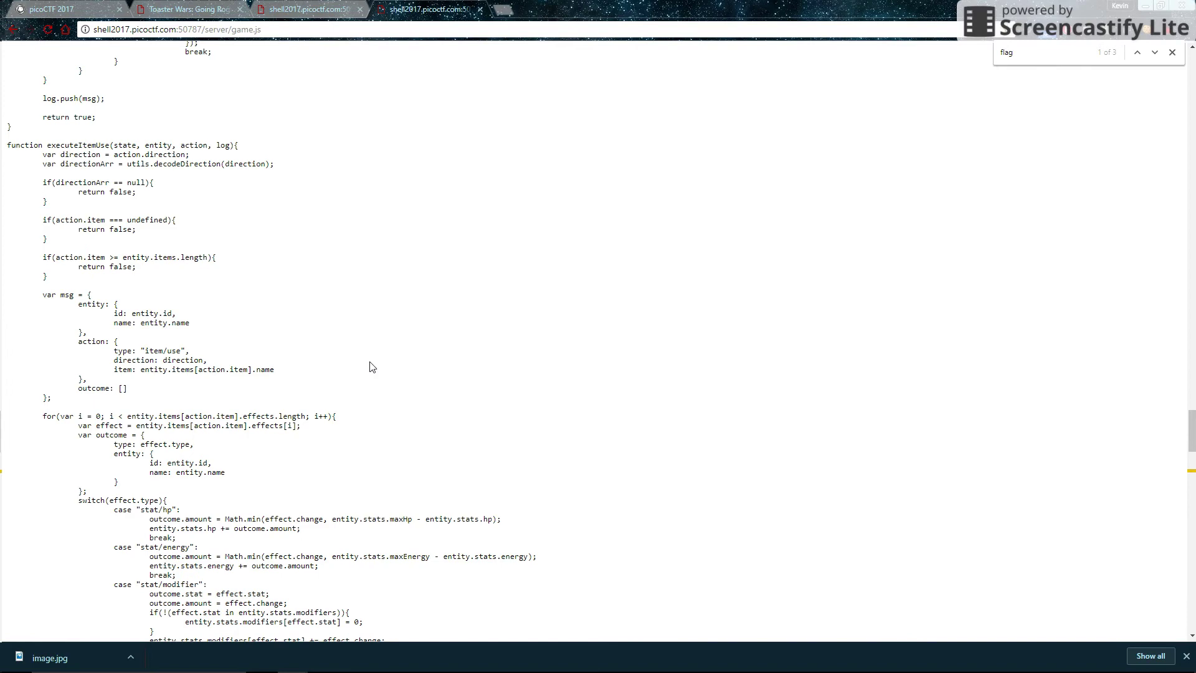
{"action": "scroll", "coordinate": [371, 368], "scroll_direction": "up", "scroll_amount": 1}
{"action": "left_click_drag", "start_coordinate": [48, 208], "coordinate": [196, 210]}
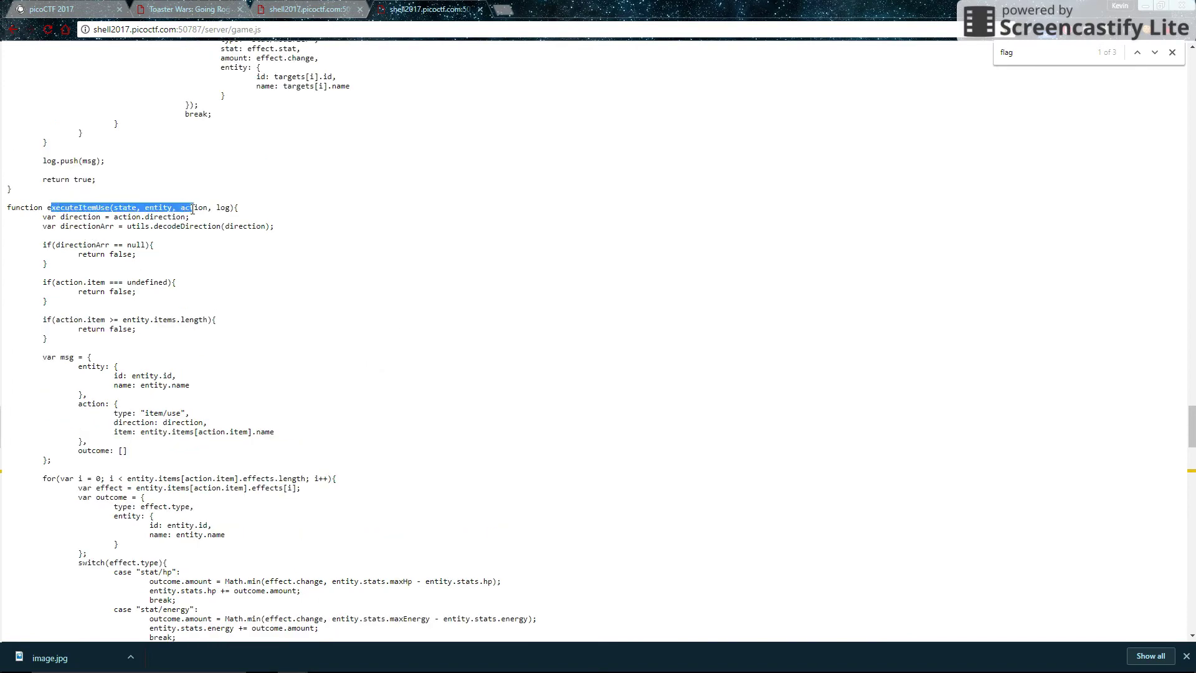
{"action": "left_click", "coordinate": [198, 212]}
{"action": "scroll", "coordinate": [373, 225], "scroll_direction": "down", "scroll_amount": 5}
{"action": "scroll", "coordinate": [443, 235], "scroll_direction": "down", "scroll_amount": 3}
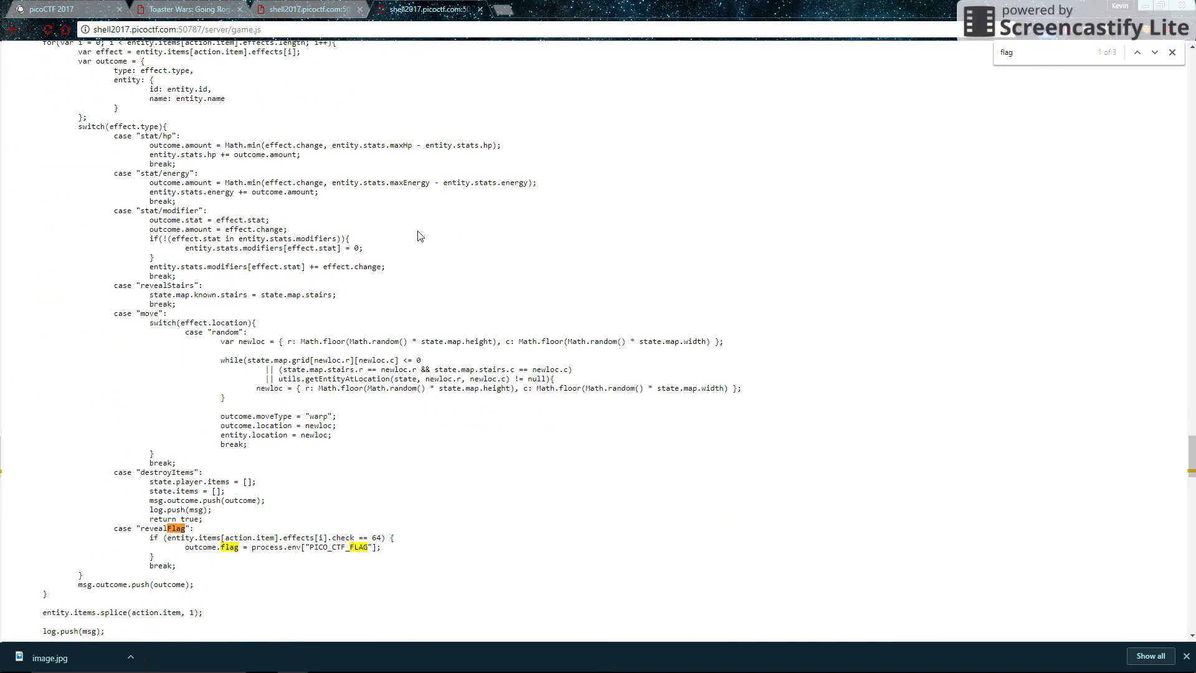
{"action": "left_click_drag", "start_coordinate": [115, 467], "coordinate": [194, 467]}
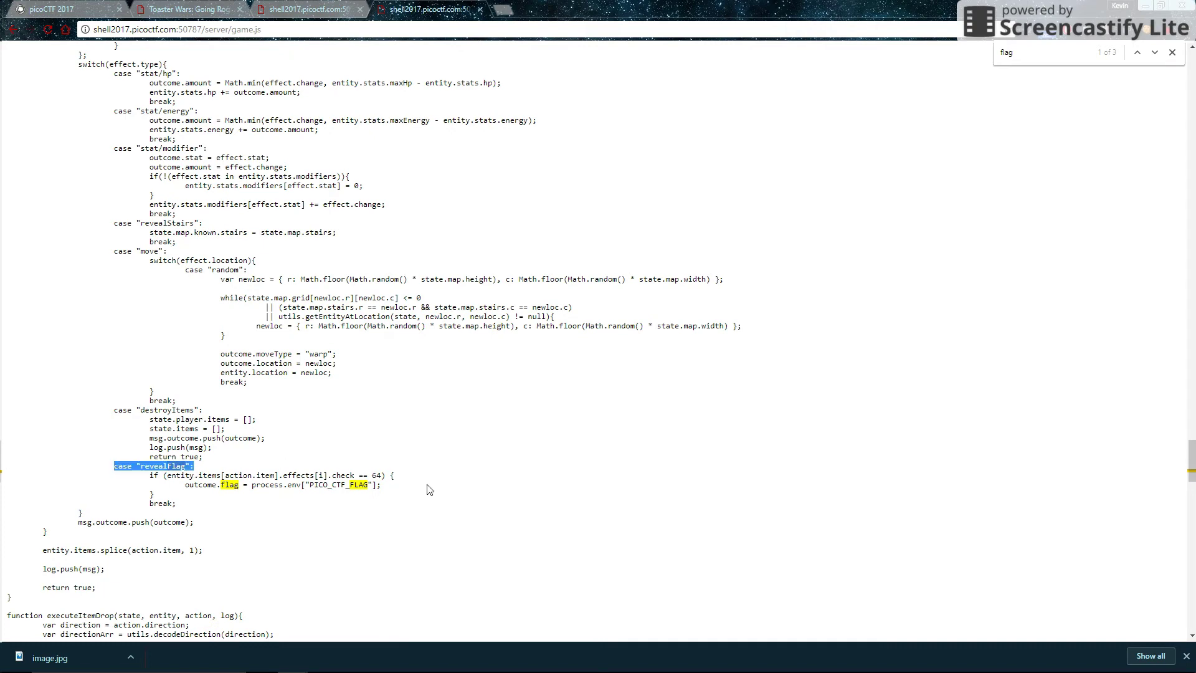
{"action": "left_click", "coordinate": [435, 489]}
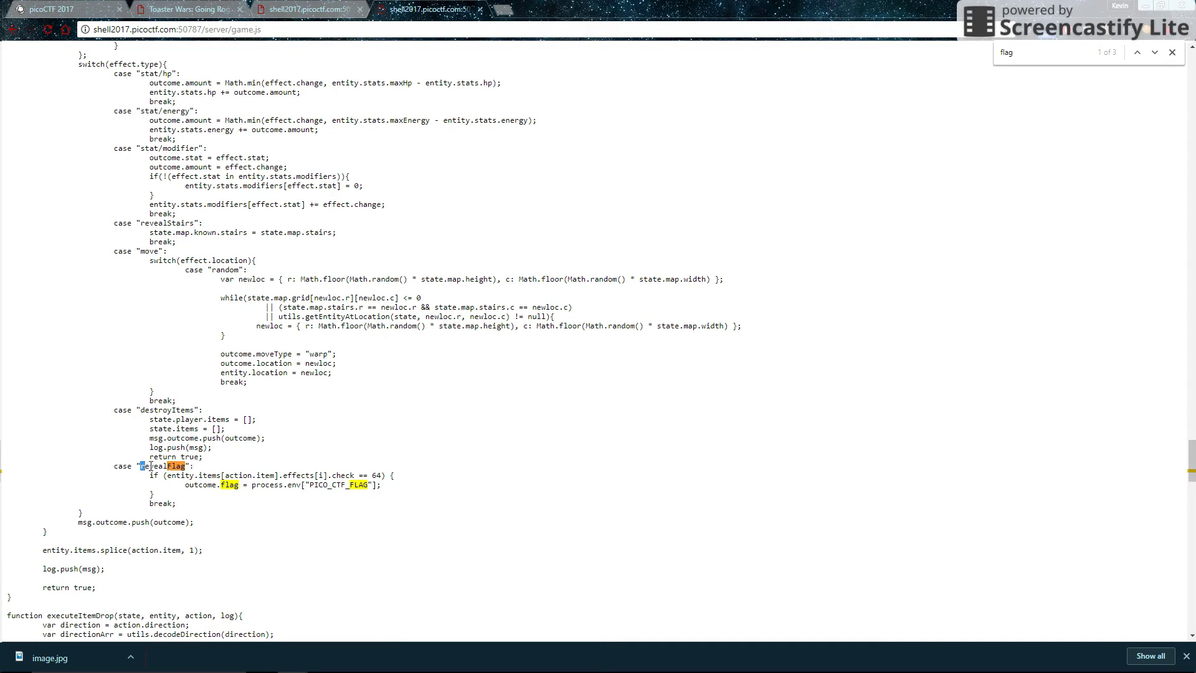
Step: Read revealFlag's check == 64 condition, then return to the Toaster Wars tab
{"action": "scroll", "coordinate": [212, 436], "scroll_direction": "up", "scroll_amount": 8}
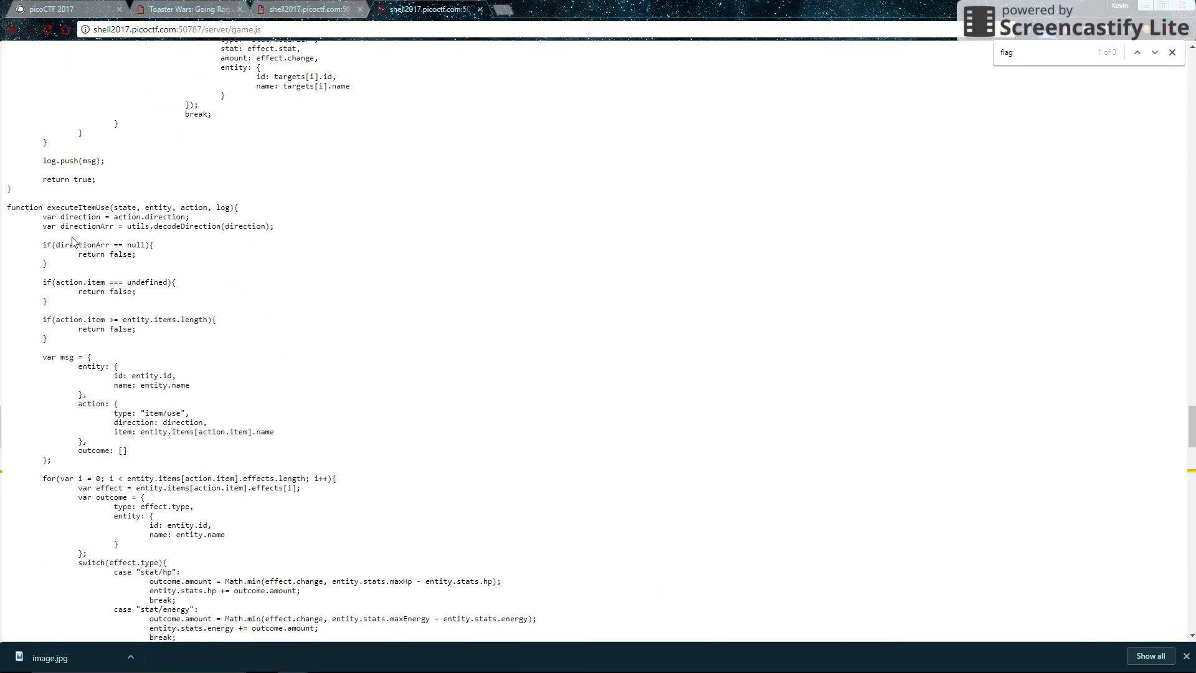
{"action": "scroll", "coordinate": [166, 475], "scroll_direction": "down", "scroll_amount": 8}
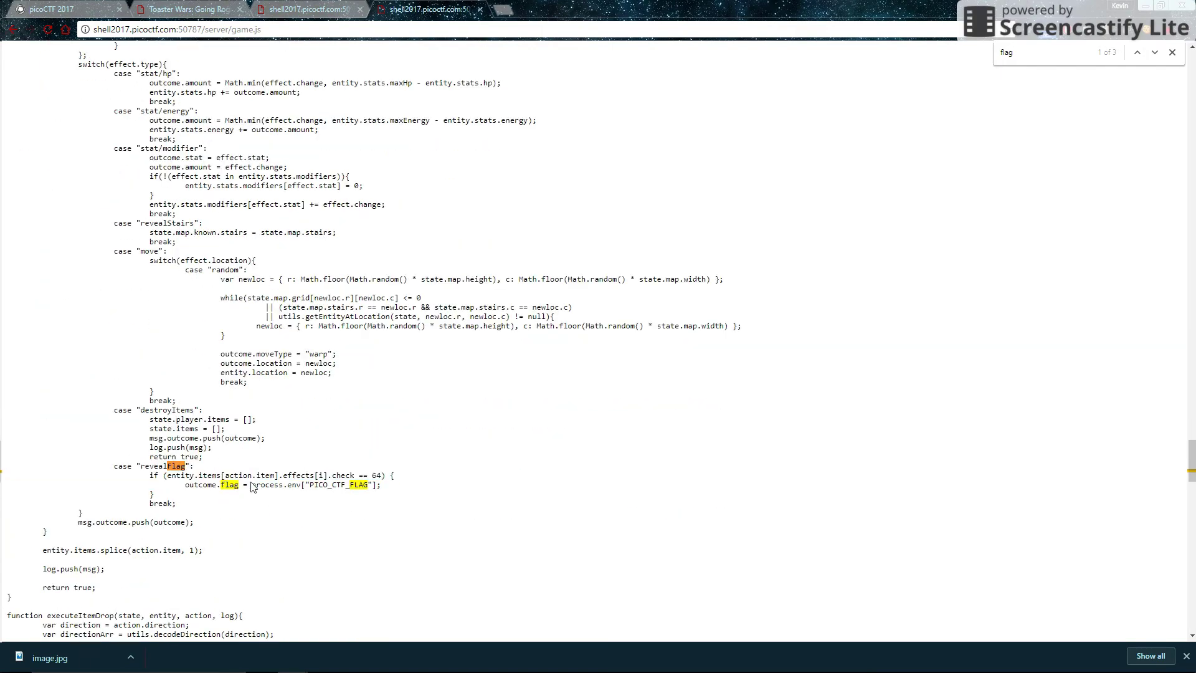
{"action": "left_click_drag", "start_coordinate": [163, 476], "coordinate": [288, 480]}
{"action": "left_click", "coordinate": [345, 484]}
{"action": "scroll", "coordinate": [314, 444], "scroll_direction": "down", "scroll_amount": 3}
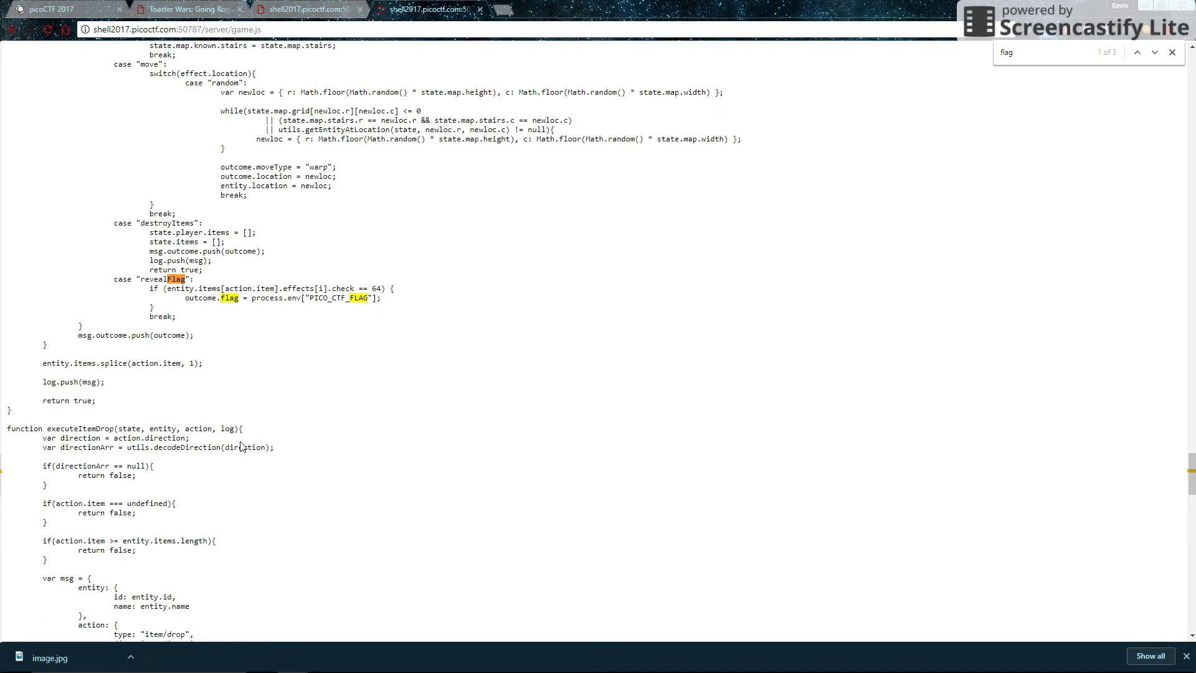
{"action": "scroll", "coordinate": [306, 402], "scroll_direction": "up", "scroll_amount": 4}
{"action": "scroll", "coordinate": [305, 402], "scroll_direction": "down", "scroll_amount": 3}
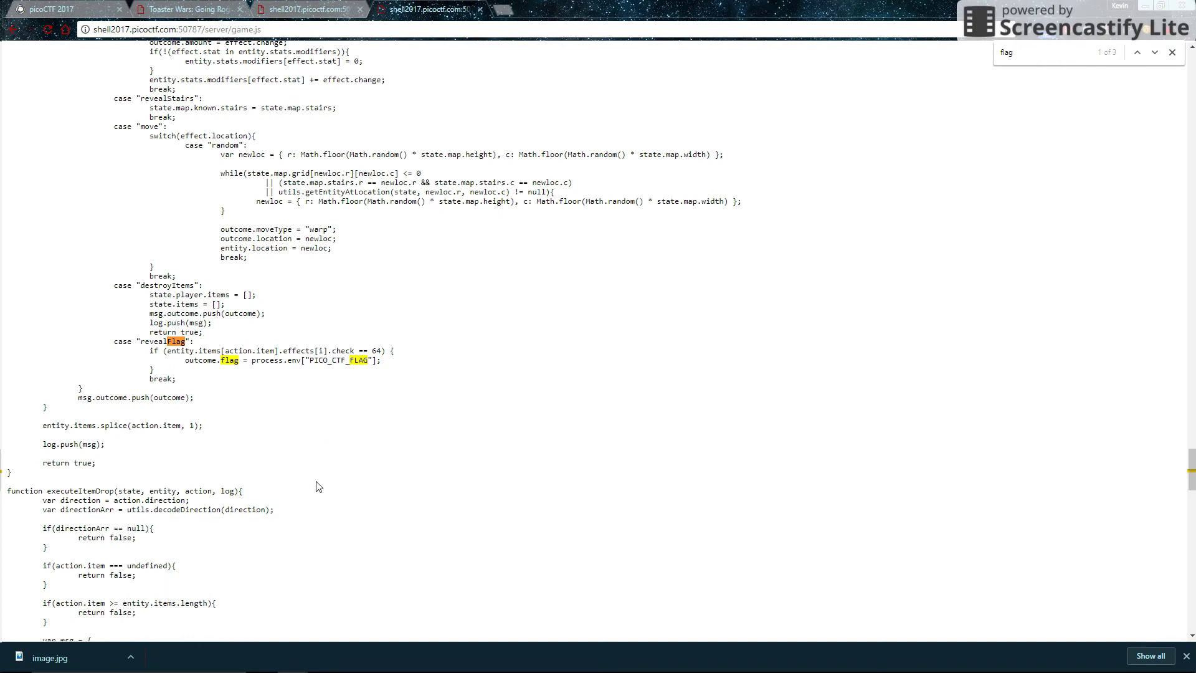
{"action": "left_click_drag", "start_coordinate": [191, 381], "coordinate": [203, 386]}
{"action": "left_click", "coordinate": [202, 386]}
{"action": "left_click", "coordinate": [311, 8]}
{"action": "left_click", "coordinate": [187, 9]}
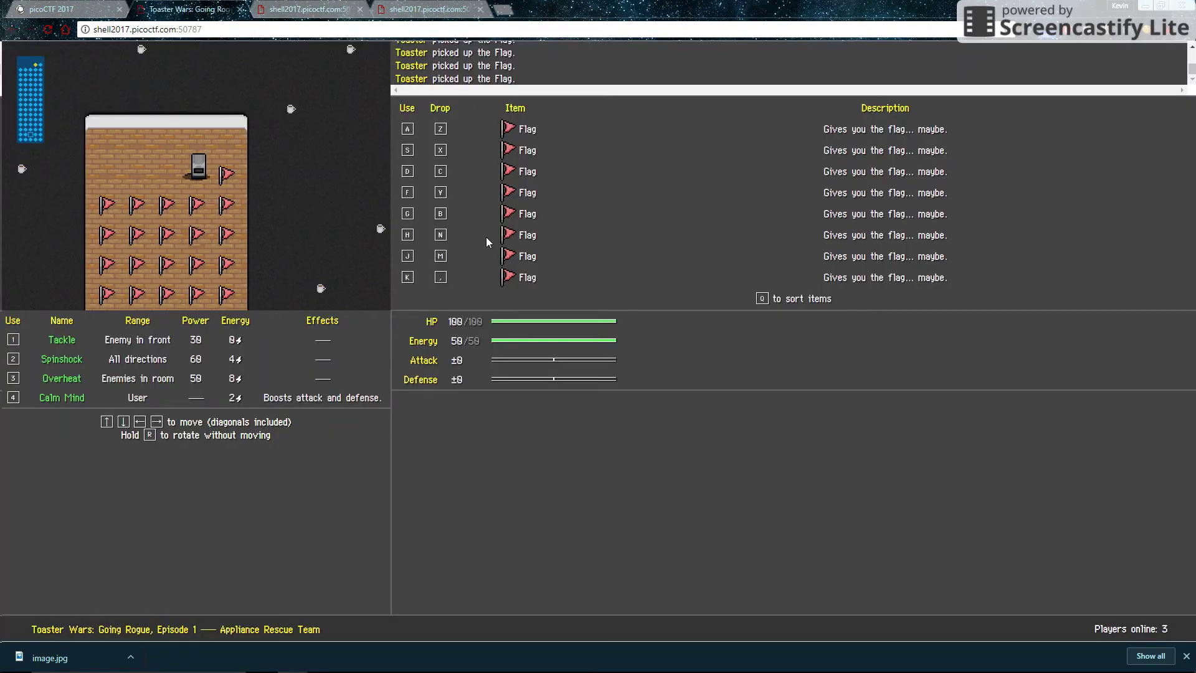
Step: Open the DevTools Console beside the game and reorder the game.js tab
{"action": "key", "text": "F12"}
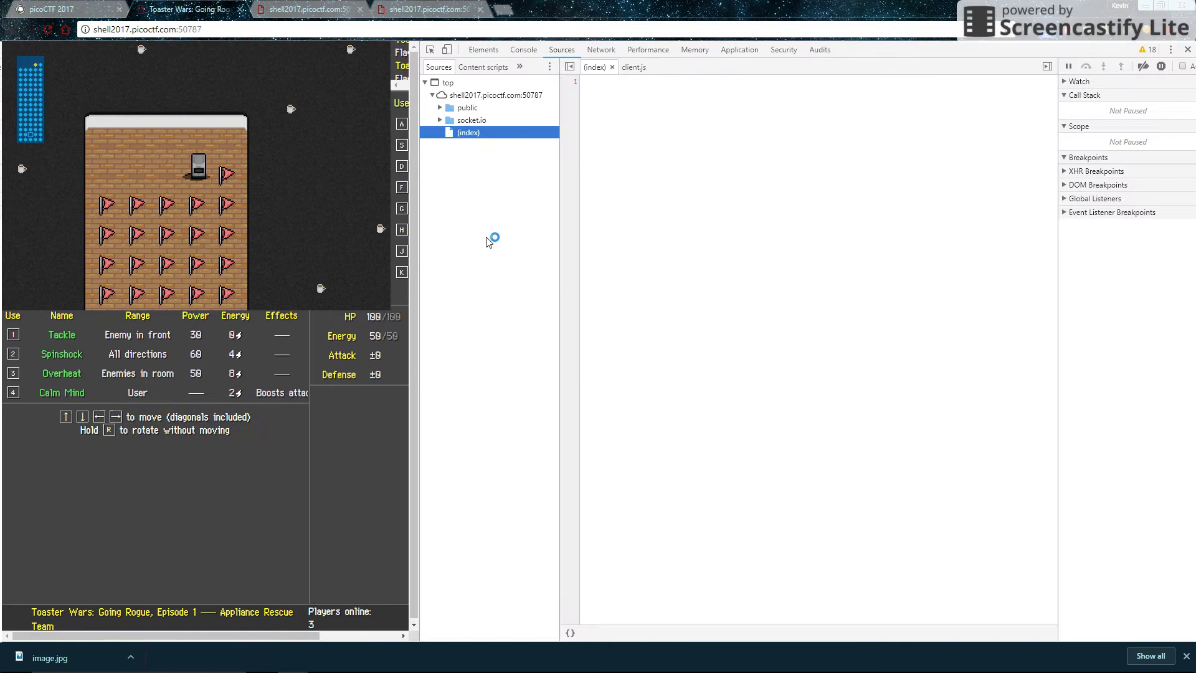
{"action": "left_click", "coordinate": [524, 52]}
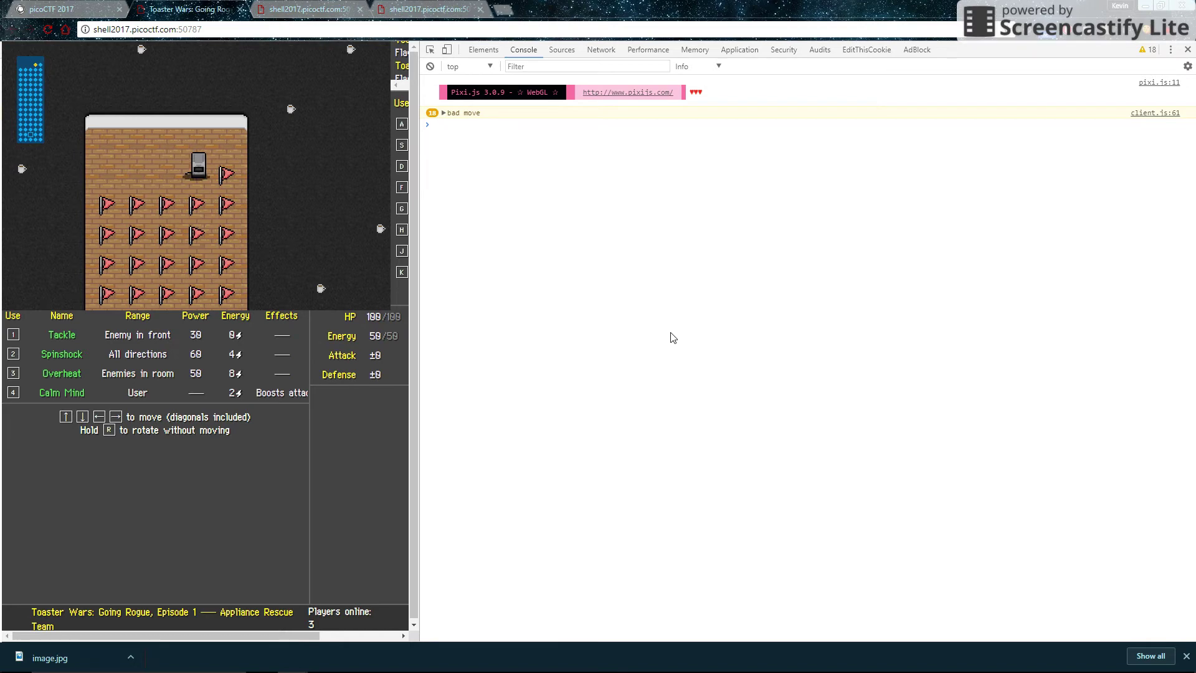
{"action": "left_click", "coordinate": [349, 8]}
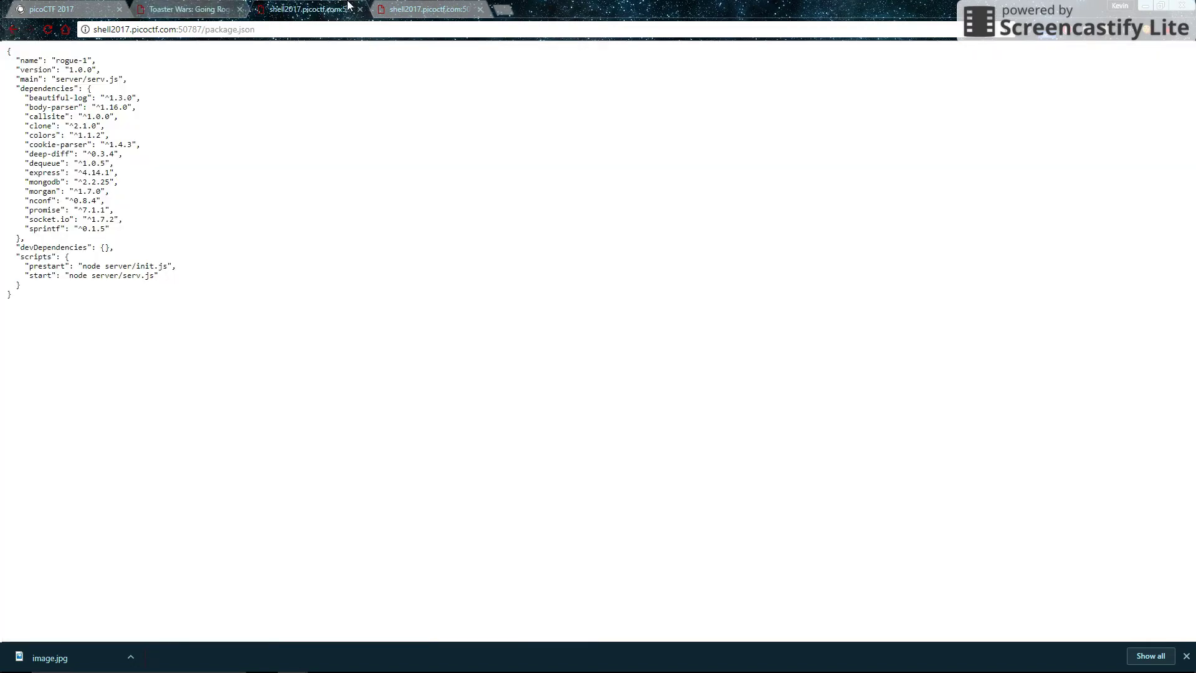
{"action": "left_click_drag", "start_coordinate": [429, 9], "coordinate": [353, 7]}
{"action": "left_click", "coordinate": [209, 7]}
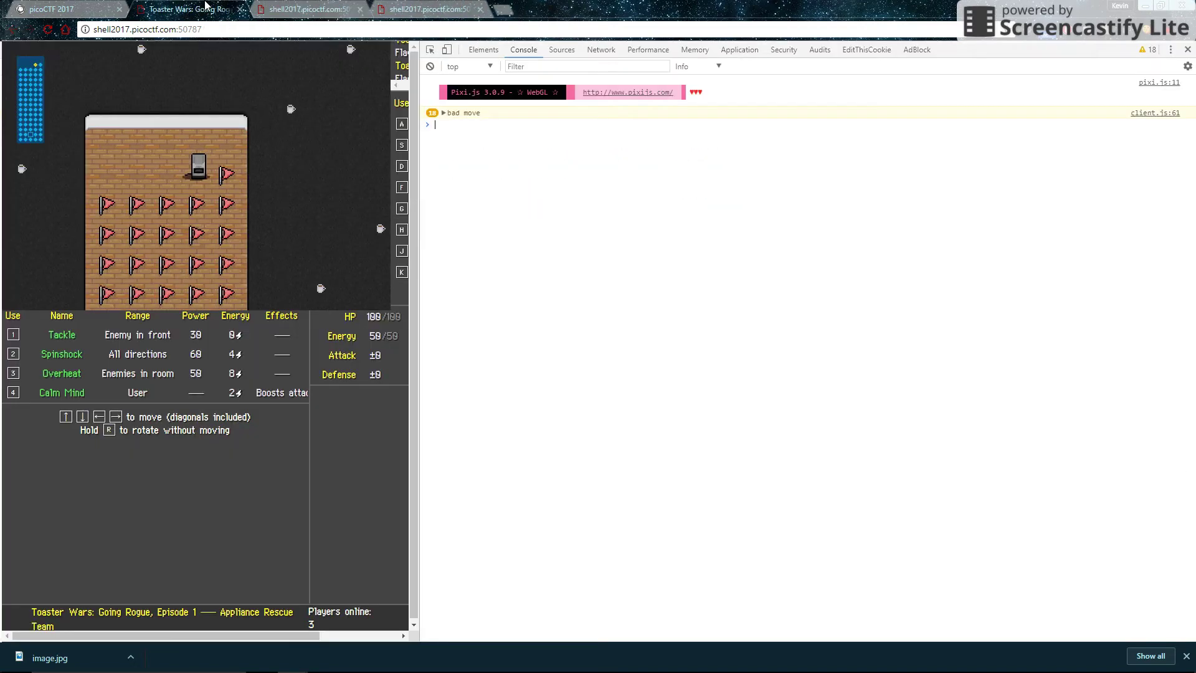
Step: Type $ in the console to browse its suggestions, then clear the prompt
{"action": "type", "text": "$"}
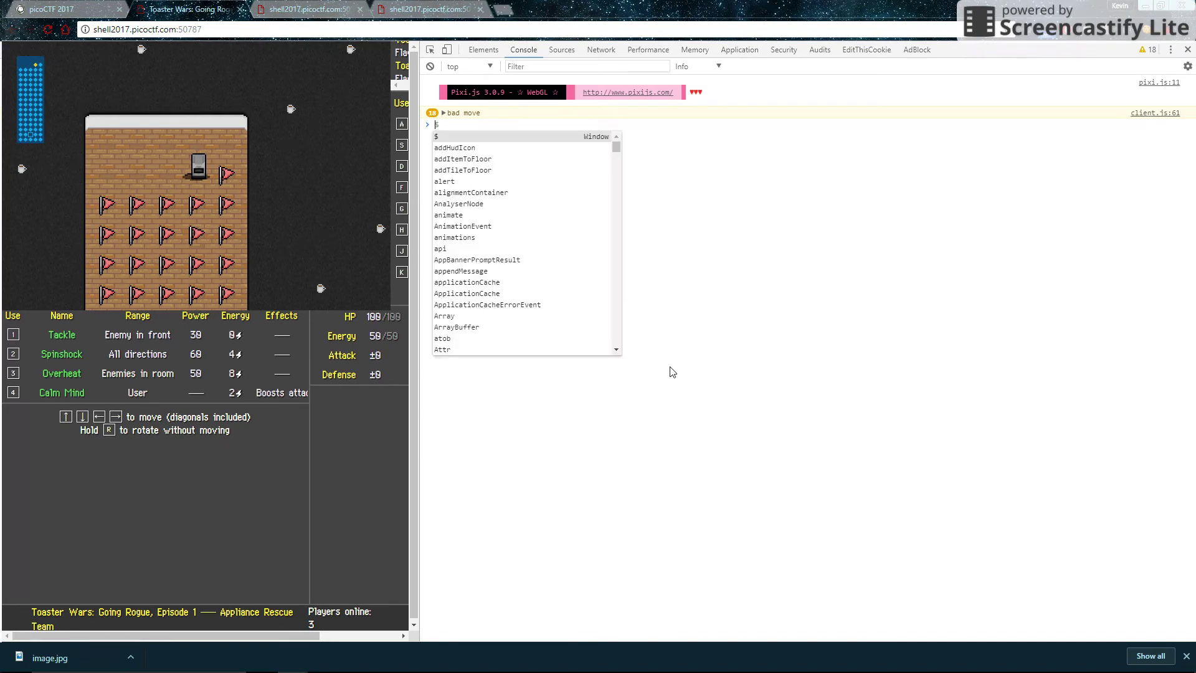
{"action": "key", "text": "Down"}
{"action": "key", "text": "Down"}
{"action": "key", "text": "Down"}
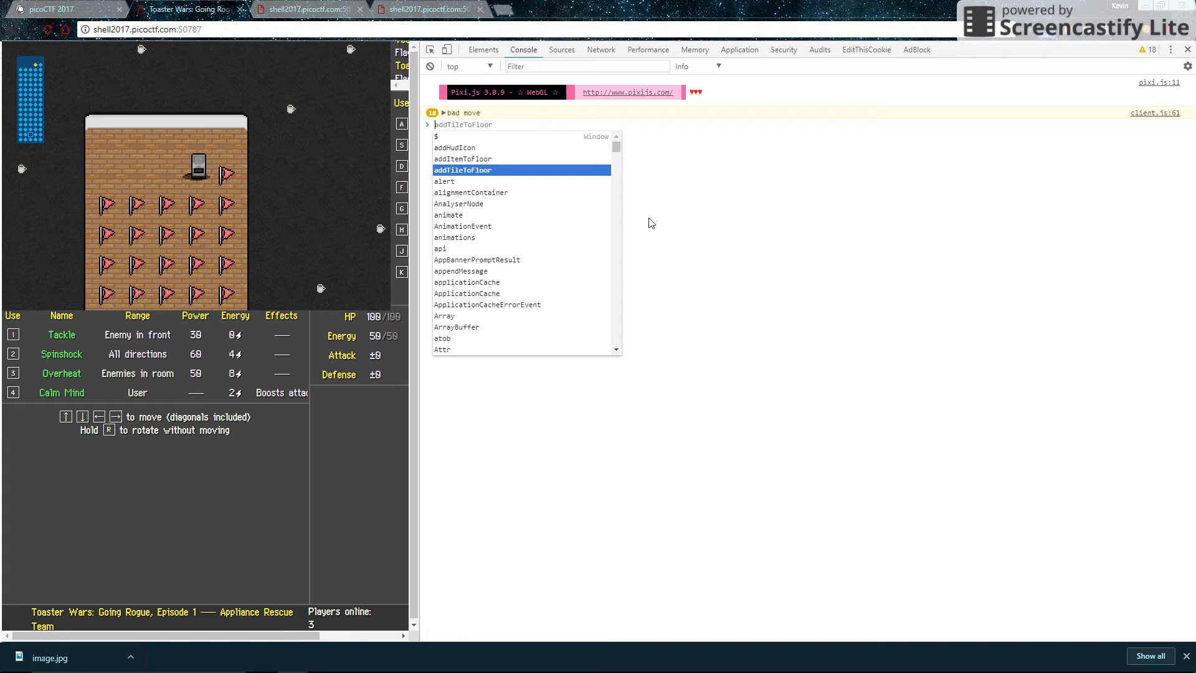
{"action": "key", "text": "BackSpace"}
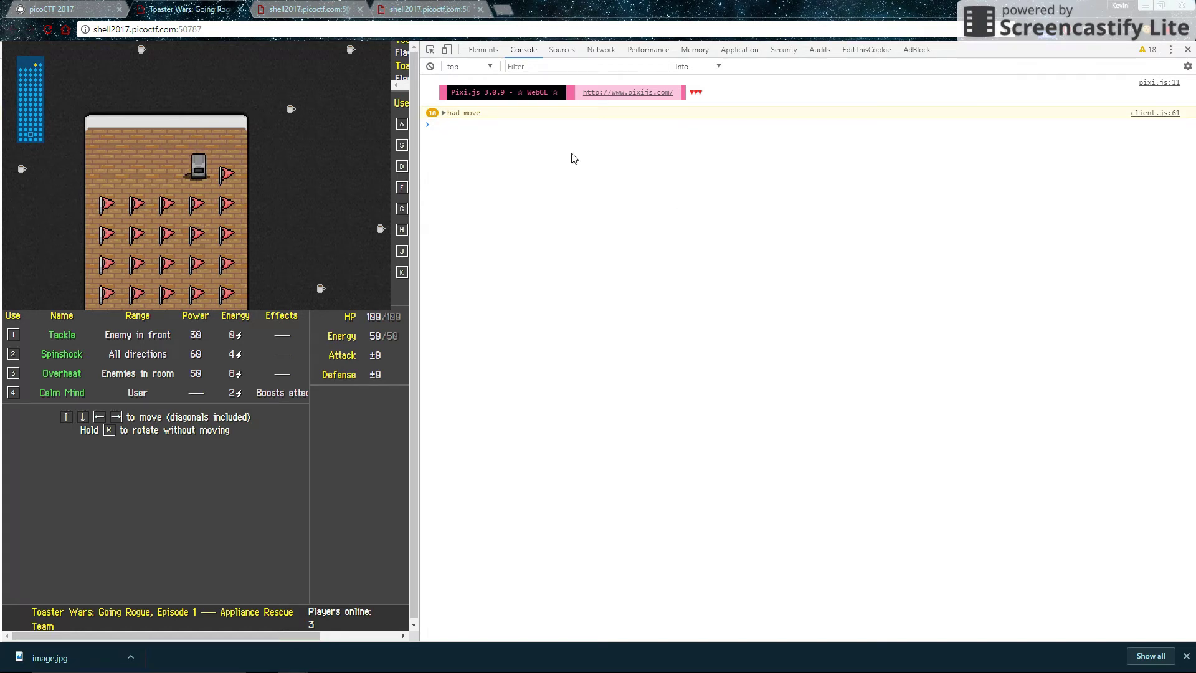
Step: Evaluate state.player.items in the console to list the player's eight carried items
{"action": "type", "text": "state."}
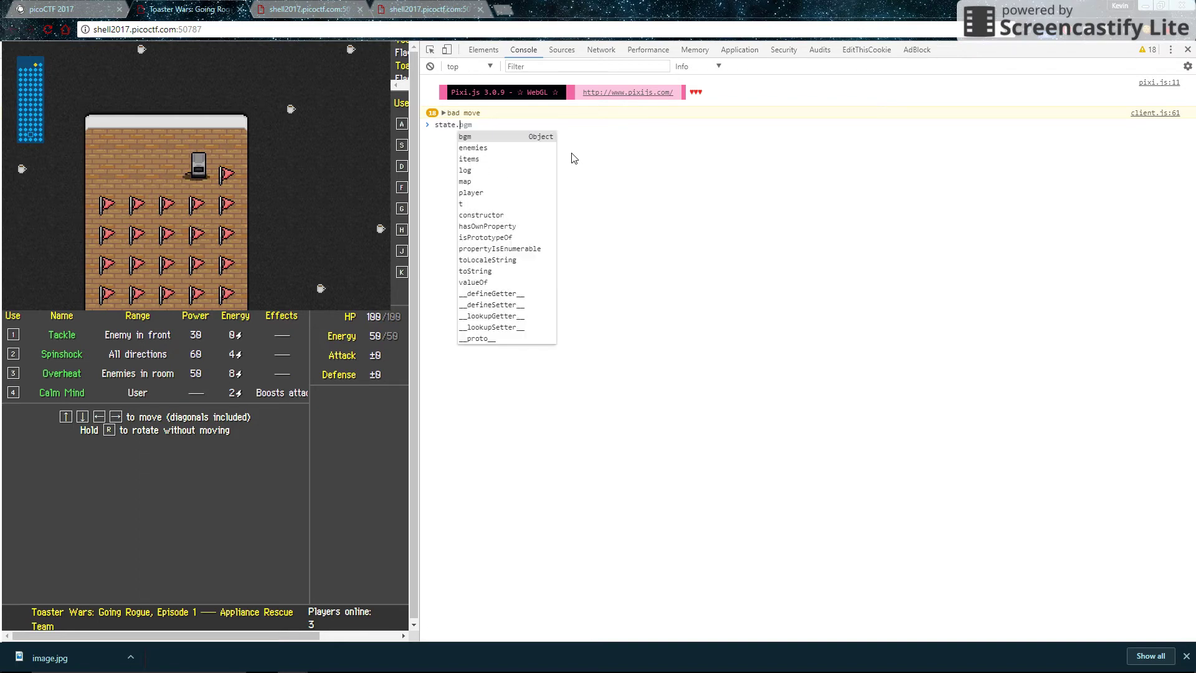
{"action": "key", "text": "BackSpace"}
{"action": "key", "text": "BackSpace"}
{"action": "key", "text": "BackSpace"}
{"action": "key", "text": "BackSpace"}
{"action": "key", "text": "BackSpace"}
{"action": "key", "text": "BackSpace"}
{"action": "type", "text": "state.player."}
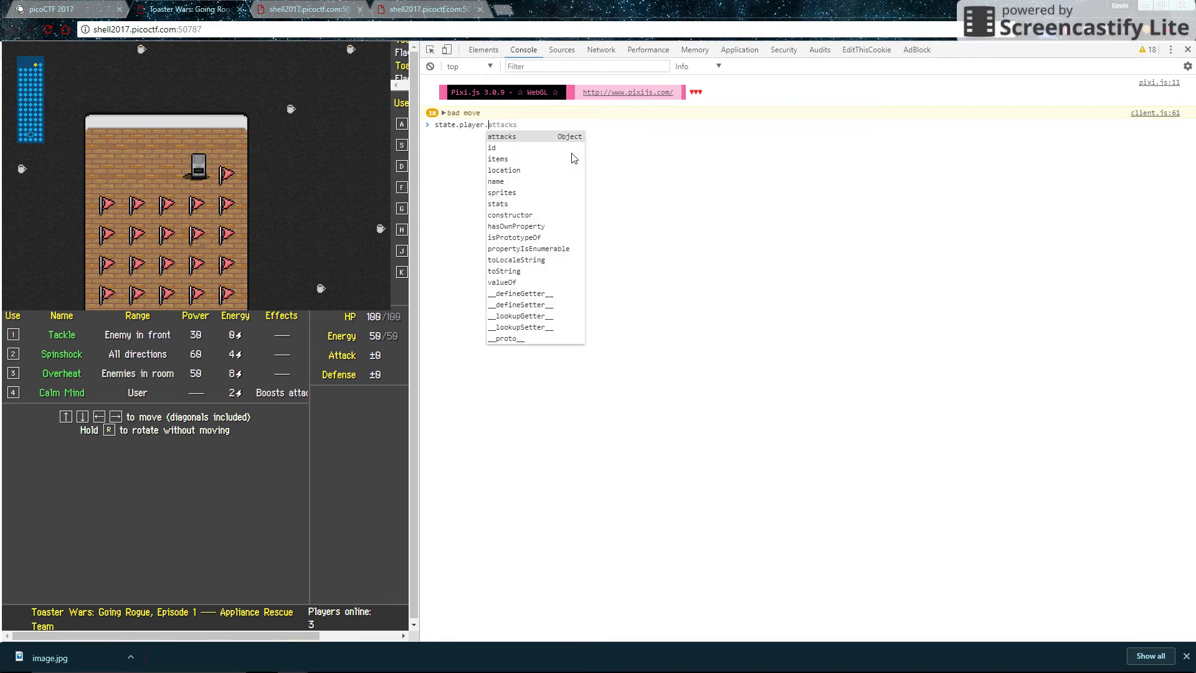
{"action": "type", "text": "inventory"}
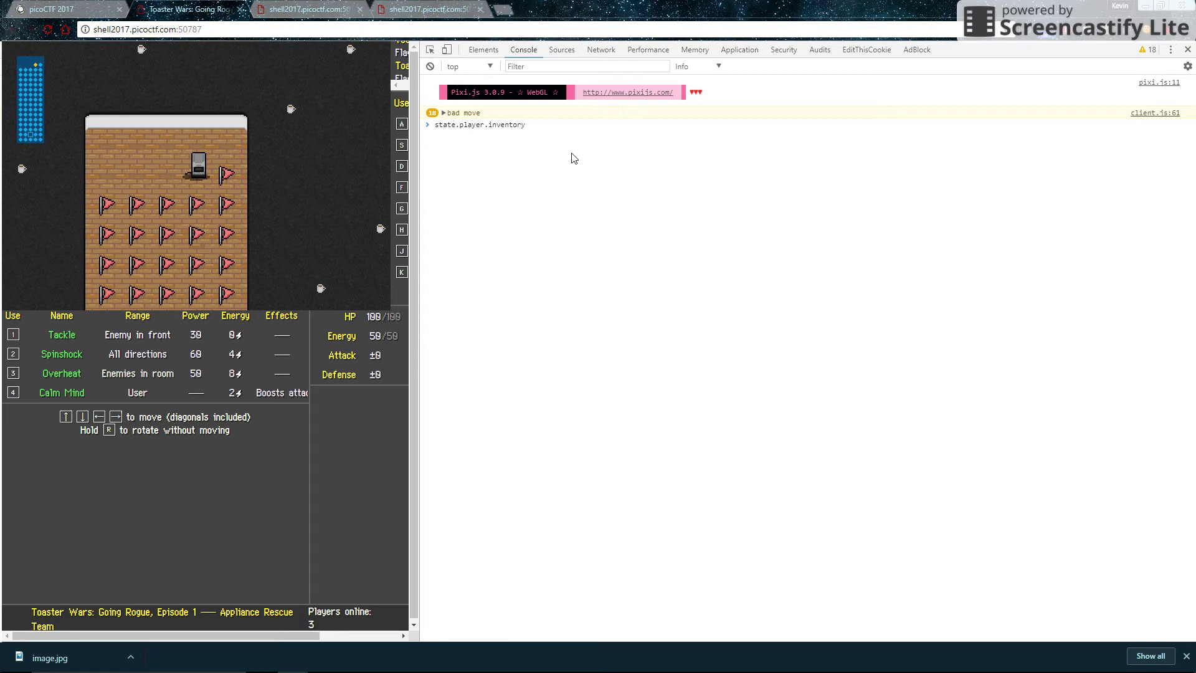
{"action": "key", "text": "BackSpace"}
{"action": "key", "text": "BackSpace"}
{"action": "key", "text": "BackSpace"}
{"action": "key", "text": "BackSpace"}
{"action": "key", "text": "BackSpace"}
{"action": "key", "text": "BackSpace"}
{"action": "key", "text": "BackSpace"}
{"action": "key", "text": "BackSpace"}
{"action": "type", "text": "tems."}
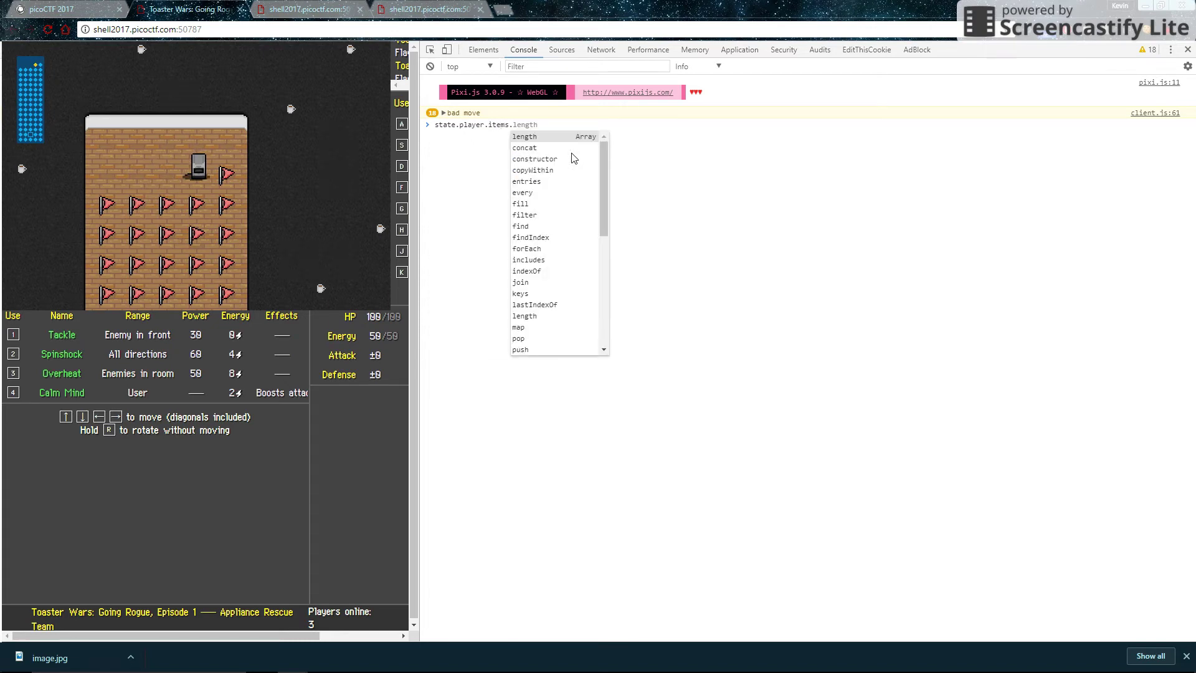
{"action": "key", "text": "BackSpace"}
{"action": "key", "text": "Return"}
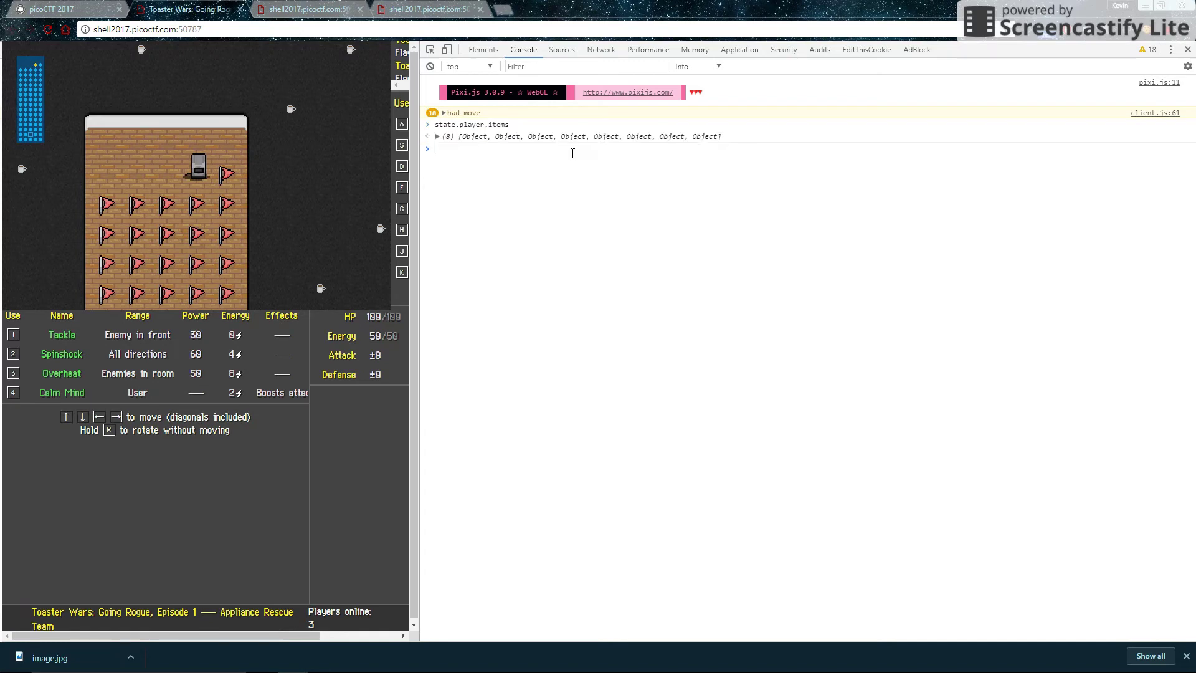
Step: Drill into items[0].effects[0] to show the first Flag's revealFlag effect with check 1
{"action": "key", "text": "Up"}
{"action": "type", "text": "[0]"}
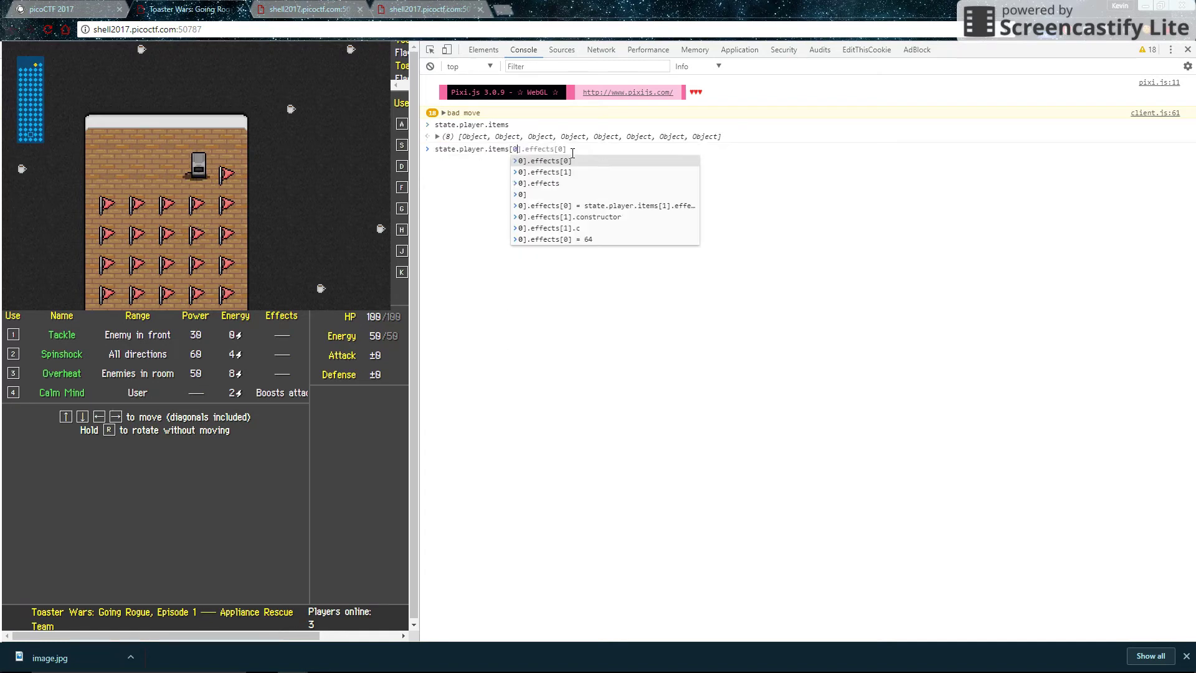
{"action": "key", "text": "Return"}
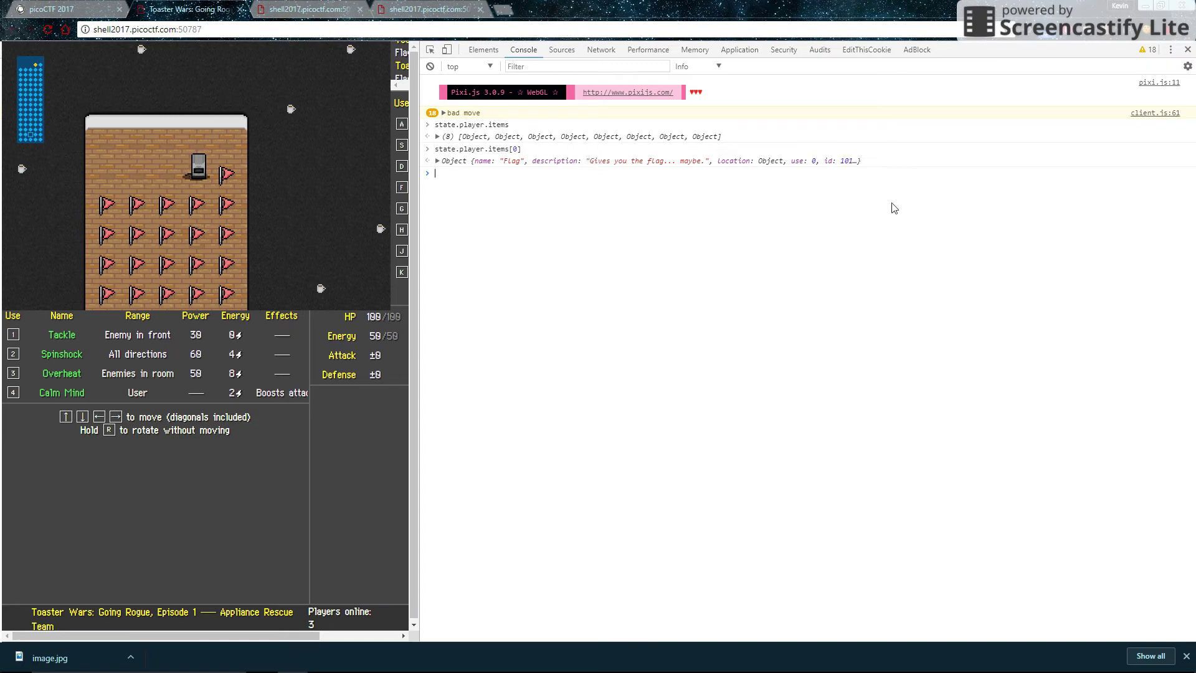
{"action": "key", "text": "Up"}
{"action": "type", "text": "."}
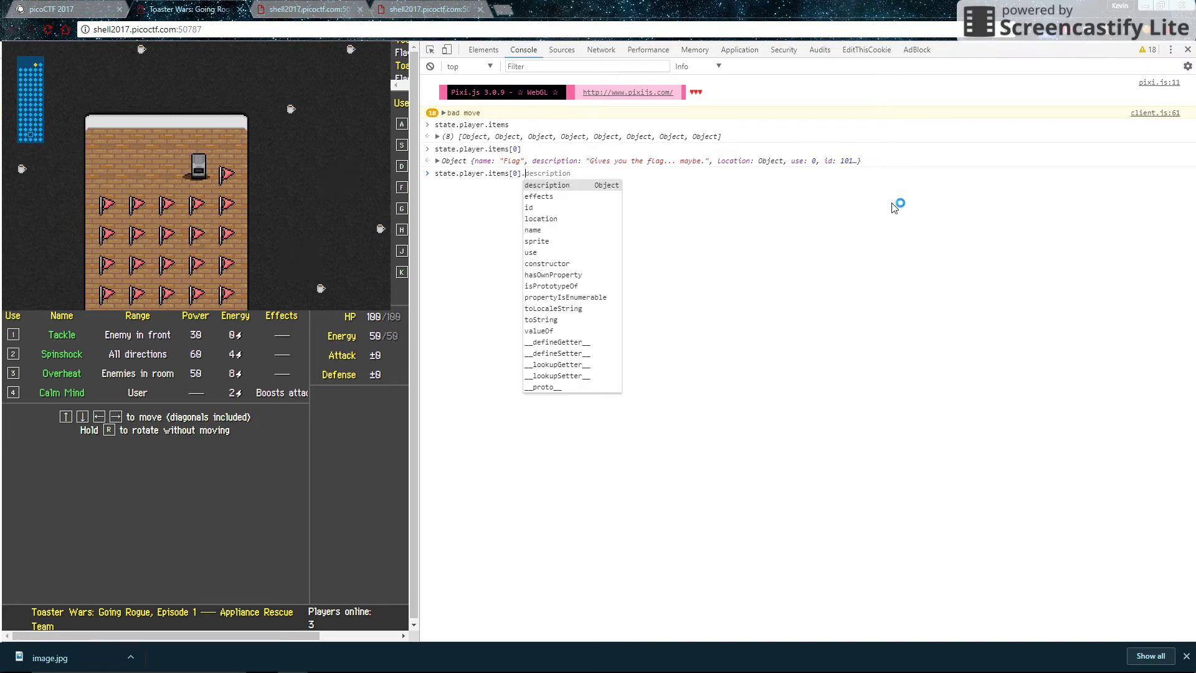
{"action": "type", "text": "effects"}
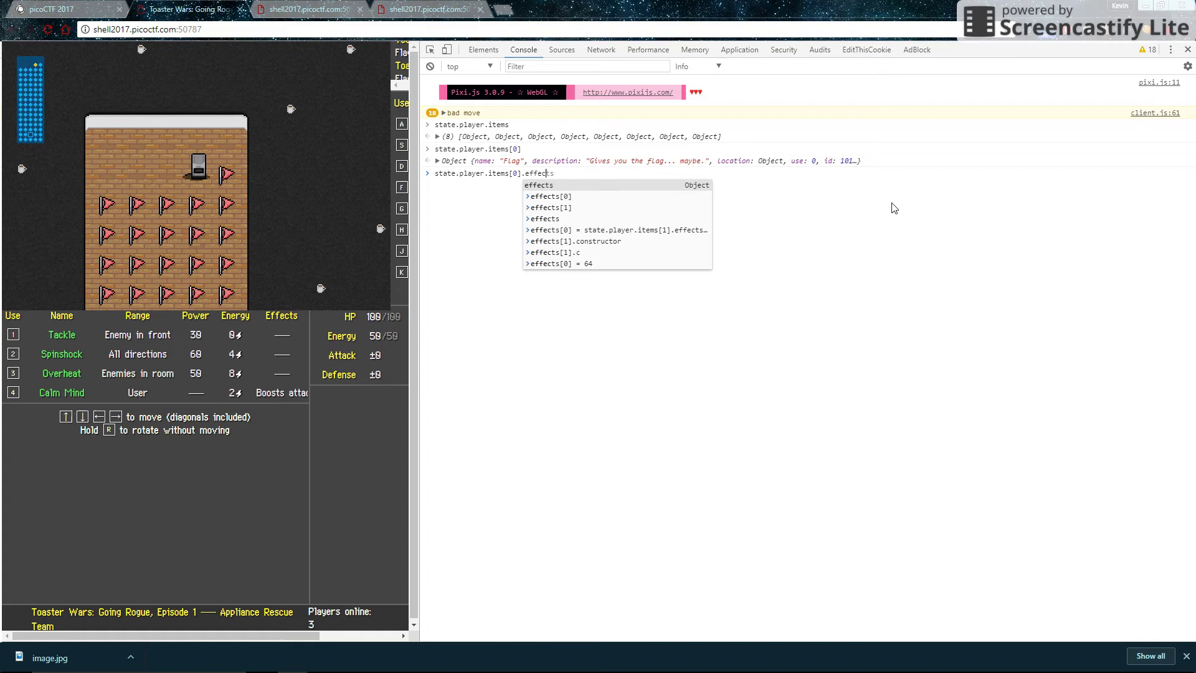
{"action": "key", "text": "Return"}
{"action": "key", "text": "Up"}
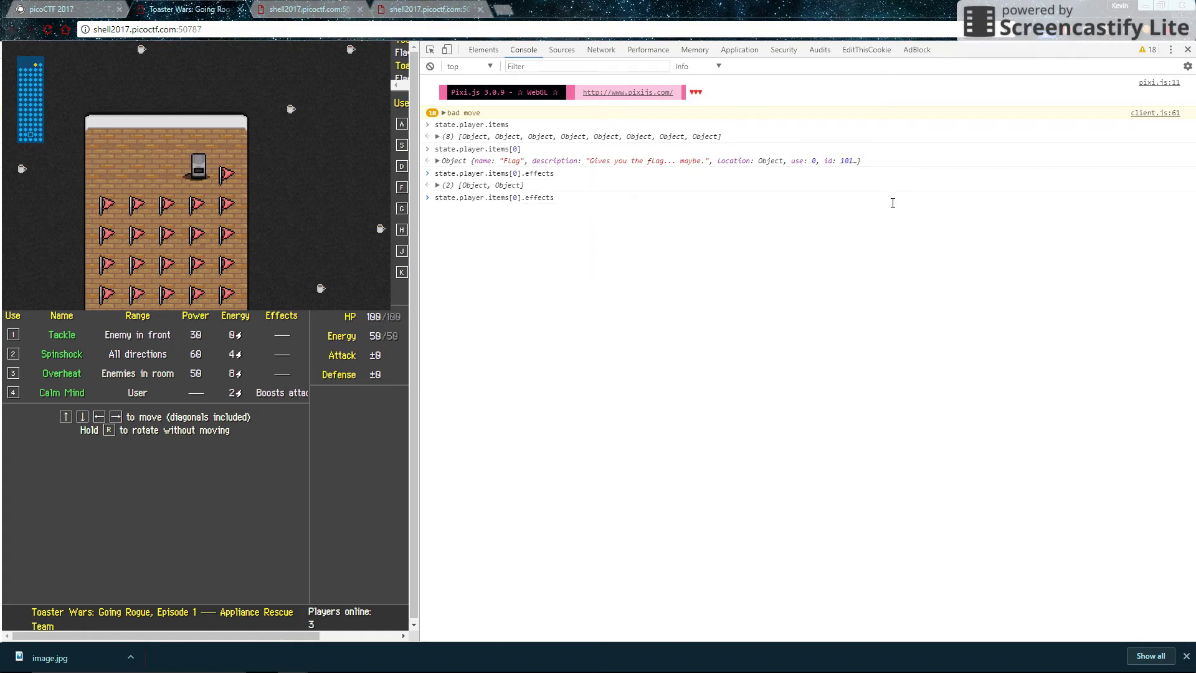
{"action": "type", "text": "[0]"}
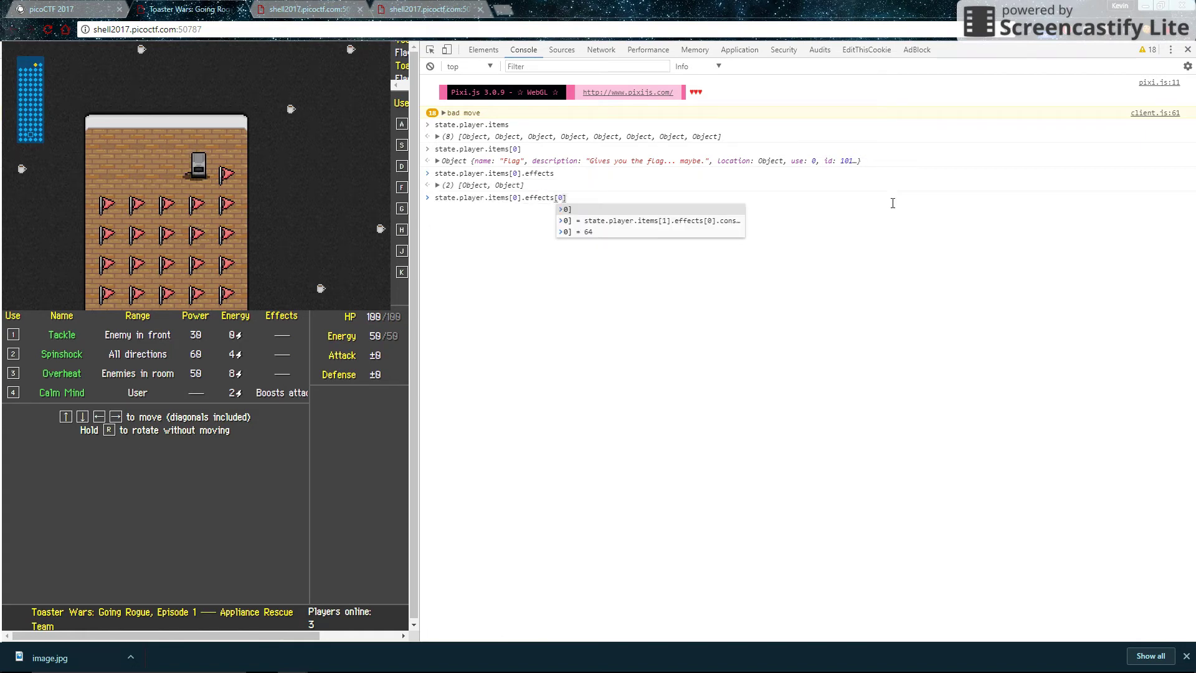
{"action": "key", "text": "Return"}
{"action": "key", "text": "Return"}
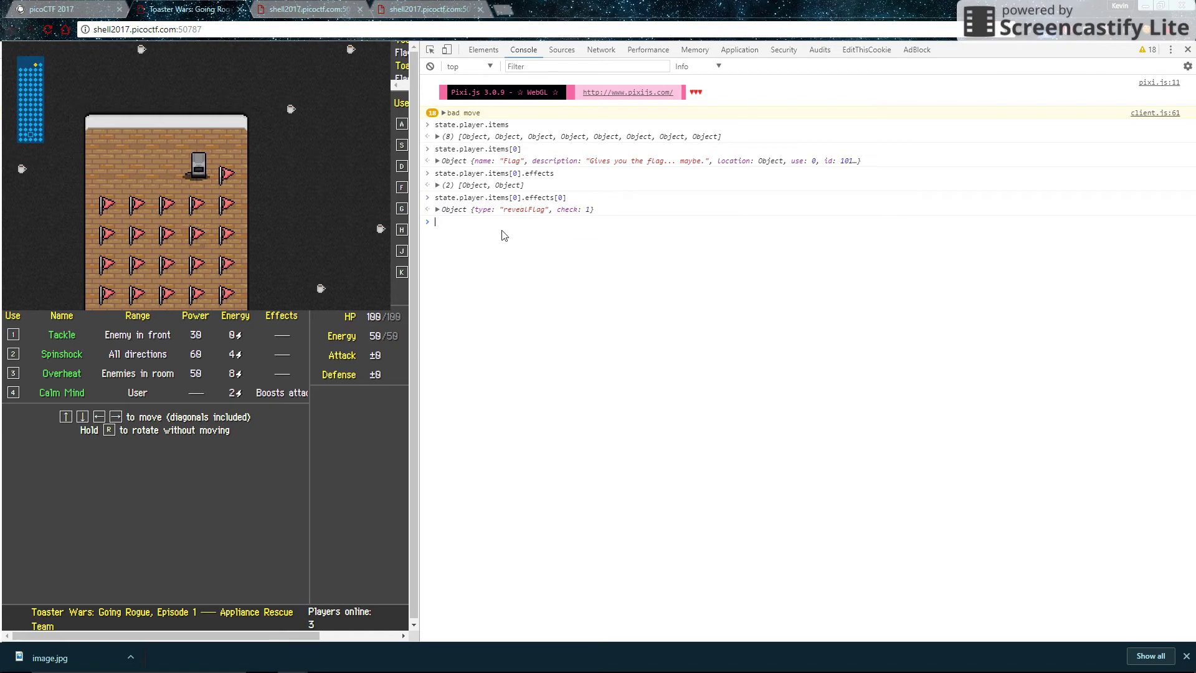
Step: Expand the revealFlag effect and compare it with the server source's revealFlag check
{"action": "left_click", "coordinate": [436, 210]}
{"action": "left_click", "coordinate": [423, 9]}
{"action": "left_click", "coordinate": [311, 5]}
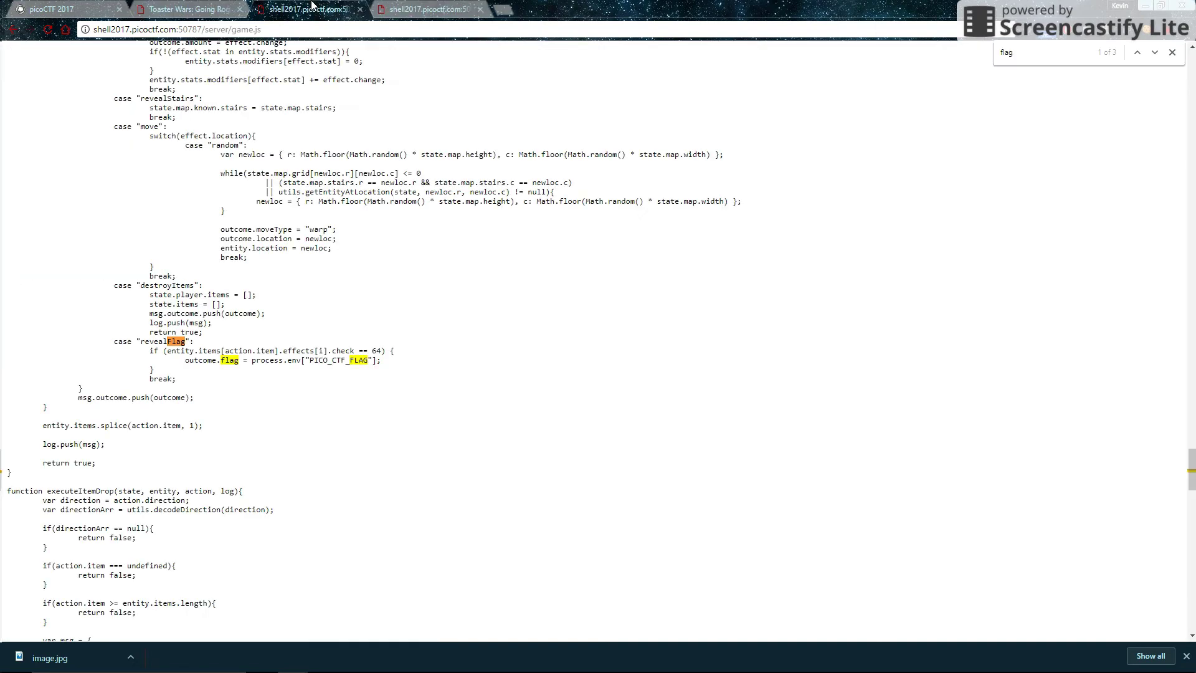
{"action": "left_click", "coordinate": [227, 6]}
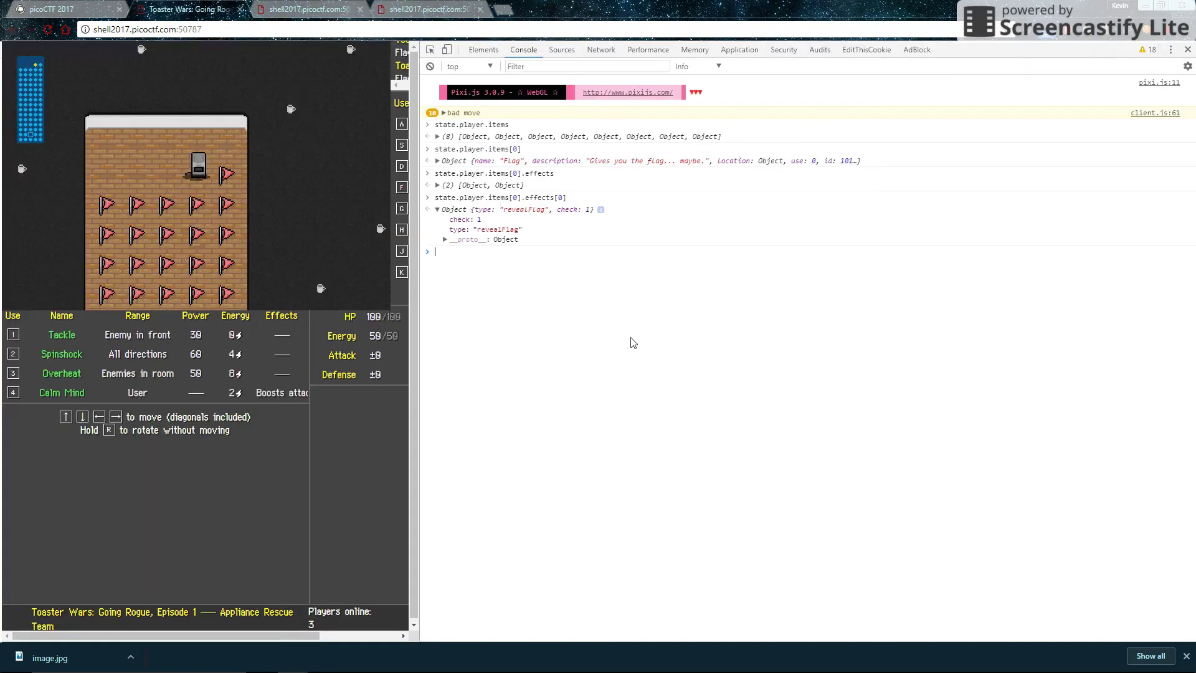
Step: Show the first Flag's second effect, destroyItems, then redisplay its revealFlag check of 1
{"action": "key", "text": "Up"}
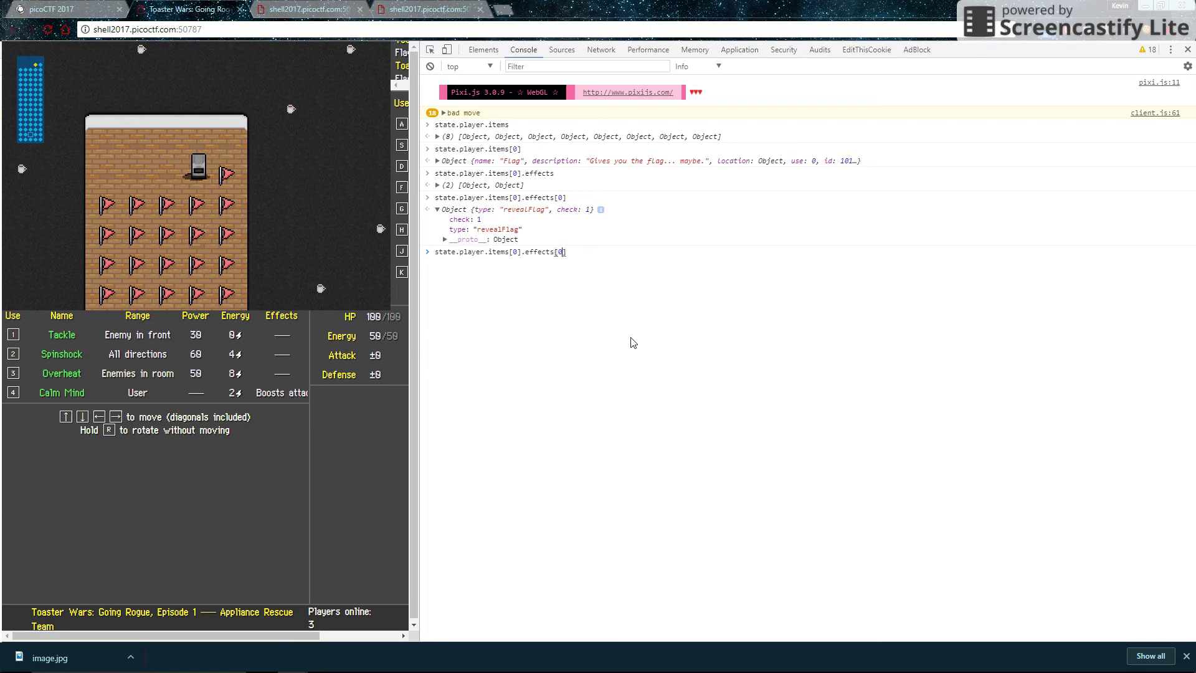
{"action": "key", "text": "BackSpace"}
{"action": "type", "text": "1"}
{"action": "key", "text": "Return"}
{"action": "key", "text": "Up"}
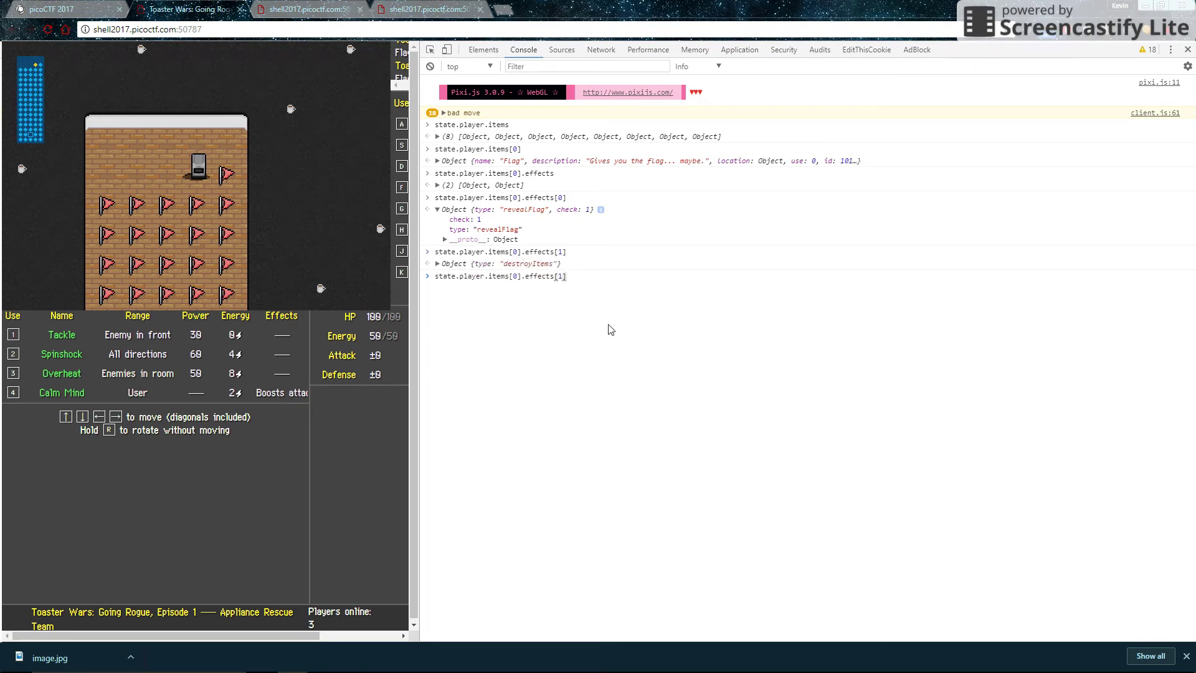
{"action": "key", "text": "Left"}
{"action": "key", "text": "BackSpace"}
{"action": "type", "text": "0"}
{"action": "key", "text": "Return"}
Step: Read the revealFlag checks of items[1] through items[3]: 0, 3 and 4
{"action": "key", "text": "Up"}
{"action": "key", "text": "Left"}
{"action": "key", "text": "Left"}
{"action": "key", "text": "Left"}
{"action": "key", "text": "Left"}
{"action": "key", "text": "Left"}
{"action": "key", "text": "Left"}
{"action": "key", "text": "Left"}
{"action": "key", "text": "Left"}
{"action": "key", "text": "Left"}
{"action": "key", "text": "Left"}
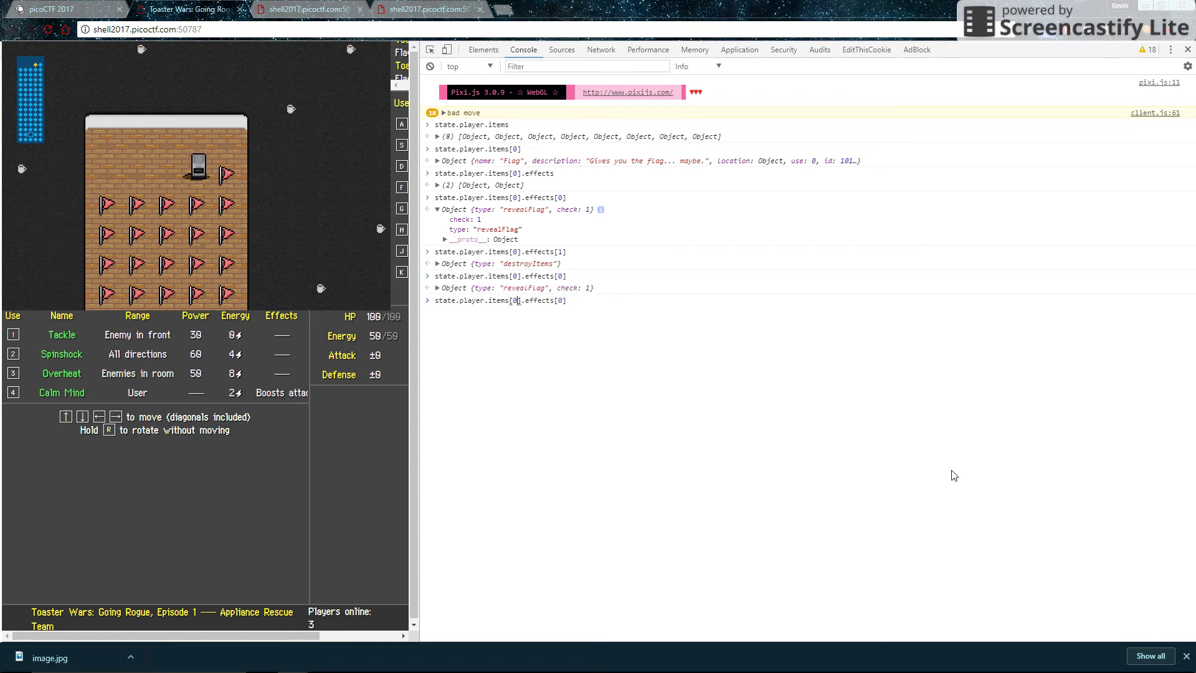
{"action": "key", "text": "BackSpace"}
{"action": "type", "text": "1"}
{"action": "key", "text": "Return"}
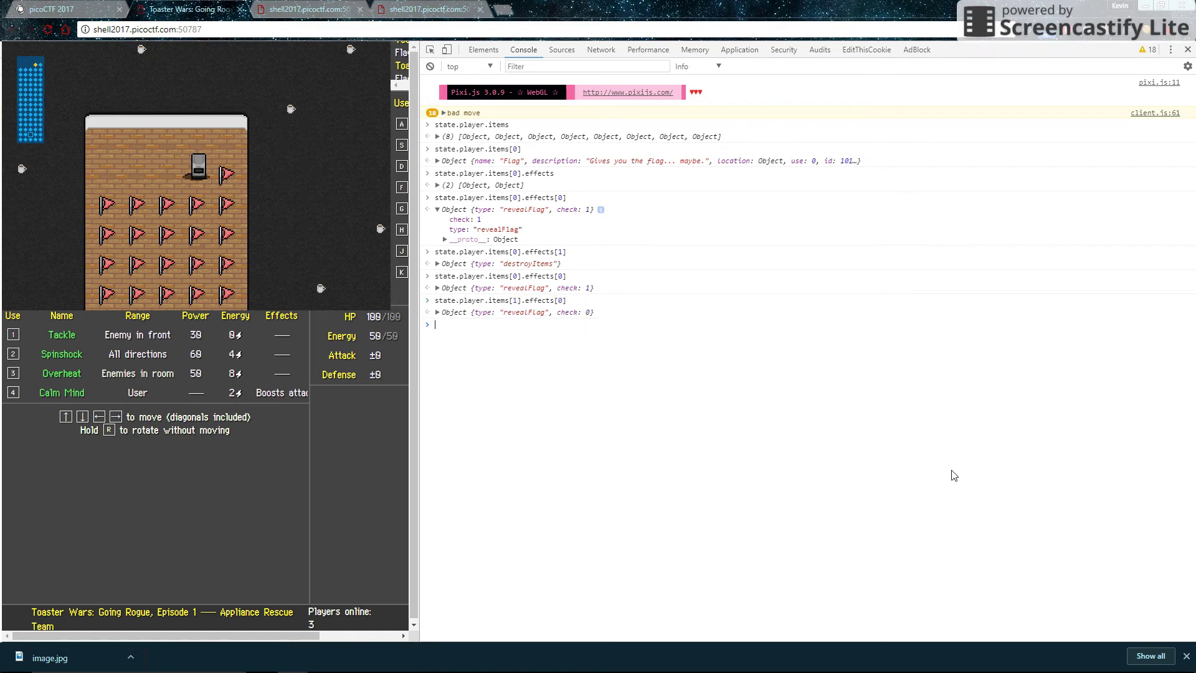
{"action": "key", "text": "Up"}
{"action": "key", "text": "Left"}
{"action": "key", "text": "Left"}
{"action": "key", "text": "Left"}
{"action": "key", "text": "Left"}
{"action": "key", "text": "Left"}
{"action": "key", "text": "Left"}
{"action": "key", "text": "Left"}
{"action": "key", "text": "Left"}
{"action": "key", "text": "Left"}
{"action": "key", "text": "Left"}
{"action": "key", "text": "Left"}
{"action": "key", "text": "Left"}
{"action": "key", "text": "BackSpace"}
{"action": "type", "text": "2"}
{"action": "key", "text": "Return"}
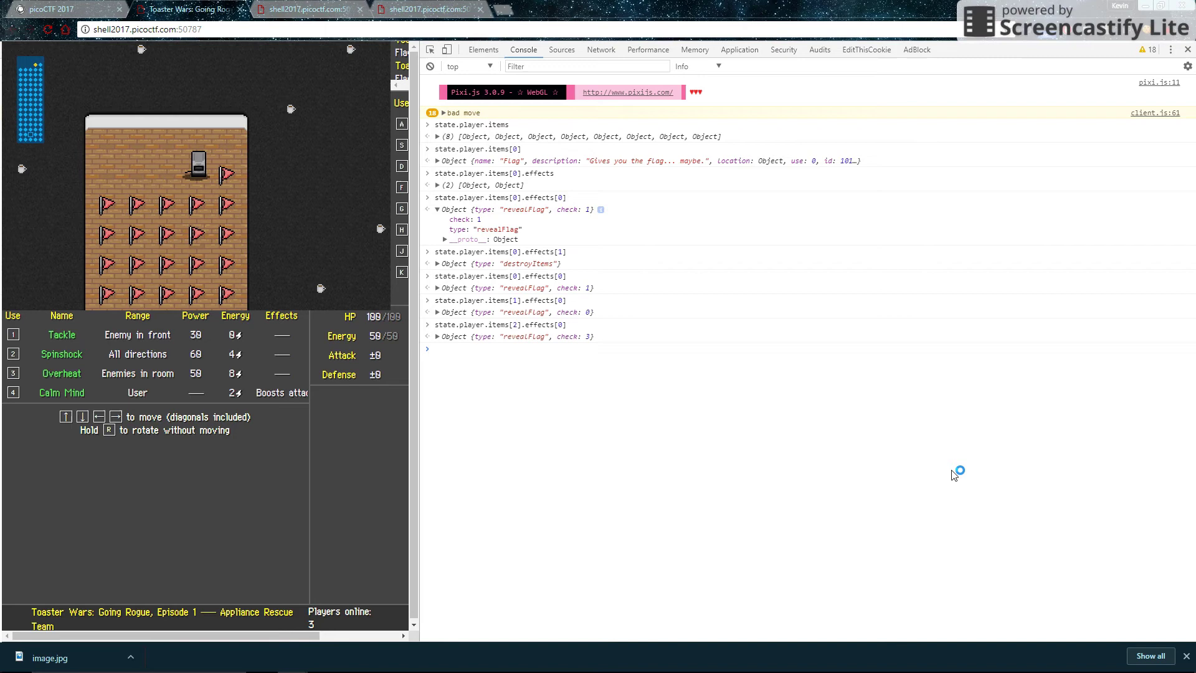
{"action": "key", "text": "Up"}
{"action": "key", "text": "Left"}
{"action": "key", "text": "Left"}
{"action": "key", "text": "Left"}
{"action": "key", "text": "Left"}
{"action": "key", "text": "Left"}
{"action": "key", "text": "Left"}
{"action": "key", "text": "Left"}
{"action": "key", "text": "Left"}
{"action": "key", "text": "Left"}
{"action": "key", "text": "Left"}
{"action": "key", "text": "Left"}
{"action": "key", "text": "Left"}
{"action": "key", "text": "BackSpace"}
{"action": "type", "text": "3"}
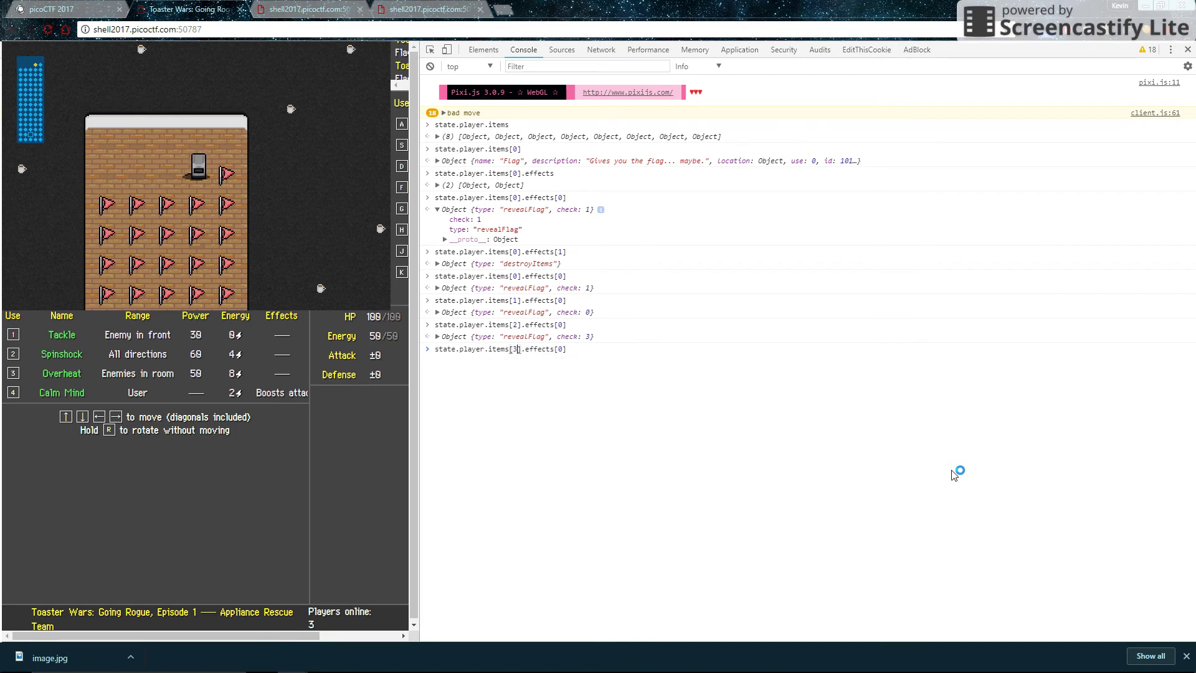
{"action": "key", "text": "Return"}
Step: Read the revealFlag checks of items[4] and items[5]: 5 and 6
{"action": "key", "text": "Up"}
{"action": "key", "text": "Left"}
{"action": "key", "text": "Left"}
{"action": "key", "text": "Left"}
{"action": "key", "text": "Left"}
{"action": "key", "text": "Left"}
{"action": "key", "text": "Left"}
{"action": "key", "text": "Left"}
{"action": "key", "text": "Left"}
{"action": "key", "text": "Left"}
{"action": "key", "text": "Left"}
{"action": "key", "text": "Left"}
{"action": "key", "text": "Left"}
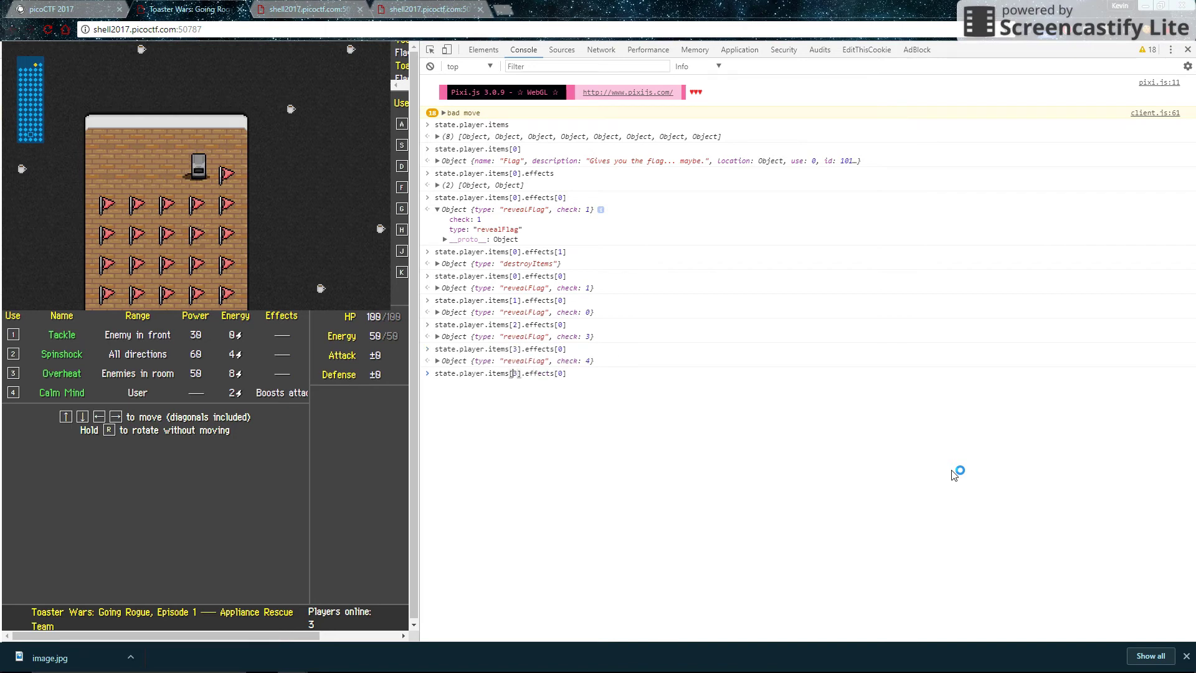
{"action": "key", "text": "BackSpace"}
{"action": "type", "text": "4"}
{"action": "key", "text": "Return"}
{"action": "key", "text": "Up"}
{"action": "key", "text": "Left"}
{"action": "key", "text": "Left"}
{"action": "key", "text": "Left"}
{"action": "key", "text": "Left"}
{"action": "key", "text": "Left"}
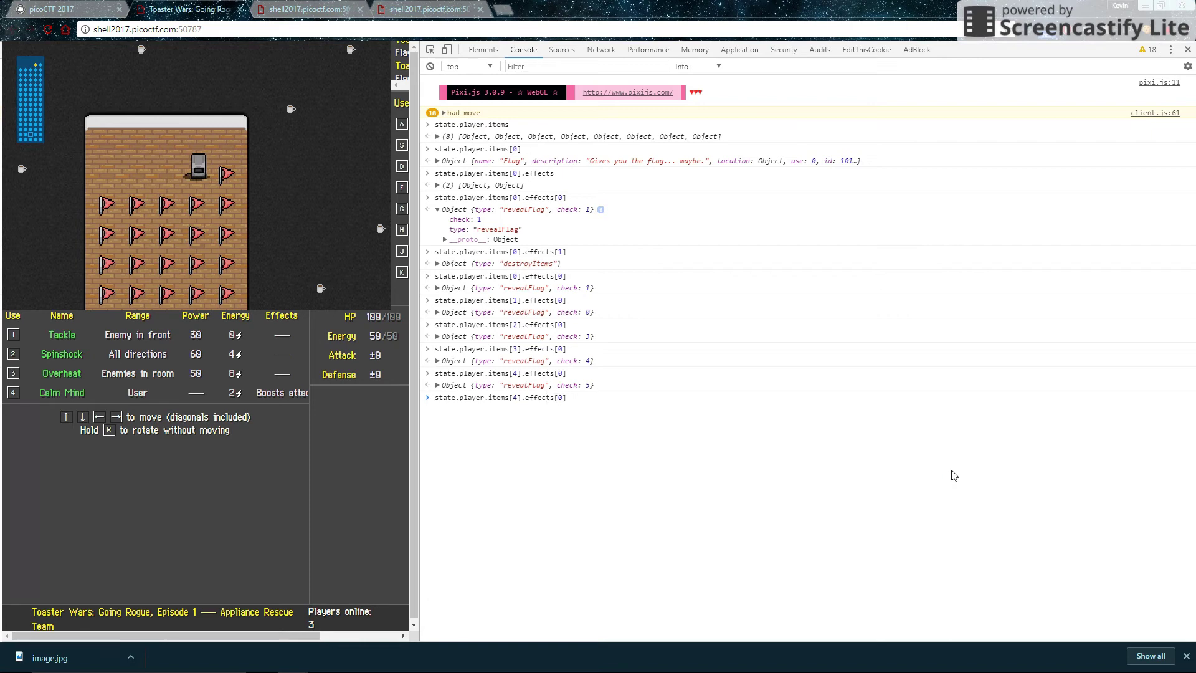
{"action": "key", "text": "Left"}
{"action": "key", "text": "Left"}
{"action": "key", "text": "Left"}
{"action": "key", "text": "Left"}
{"action": "key", "text": "Left"}
{"action": "key", "text": "Left"}
{"action": "key", "text": "BackSpace"}
{"action": "type", "text": "5"}
{"action": "key", "text": "Return"}
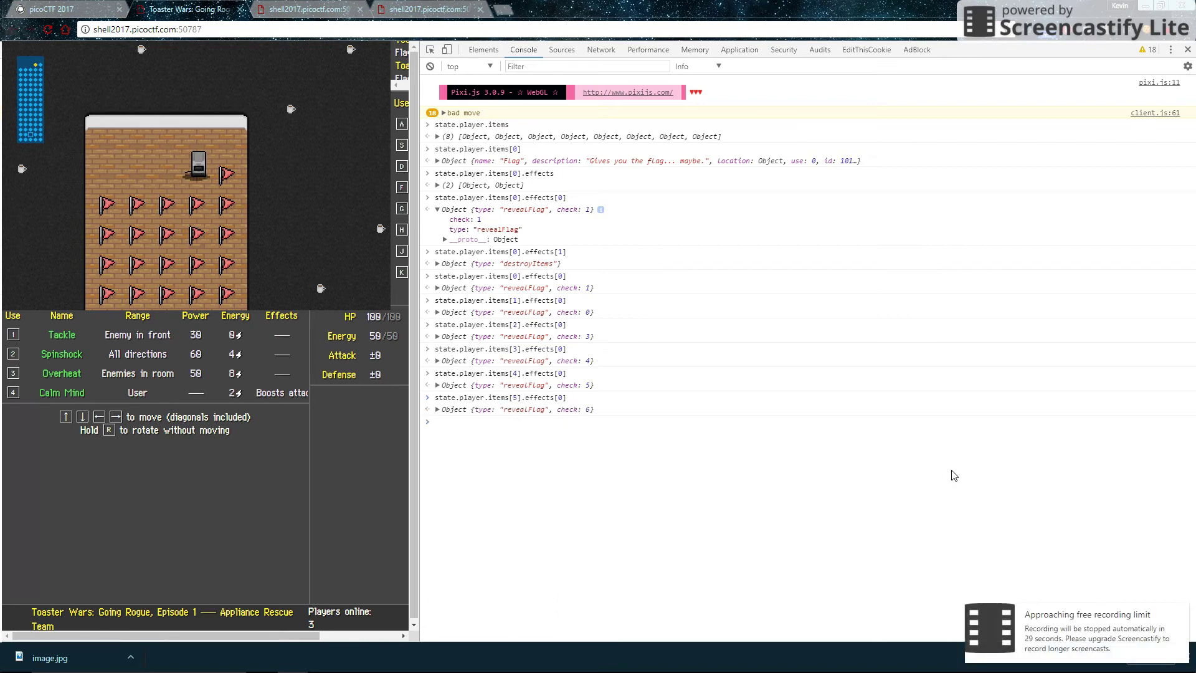
Step: Read the revealFlag checks of items[6] and items[7]: 7 and 8
{"action": "key", "text": "Up"}
{"action": "key", "text": "Left"}
{"action": "key", "text": "Left"}
{"action": "key", "text": "Left"}
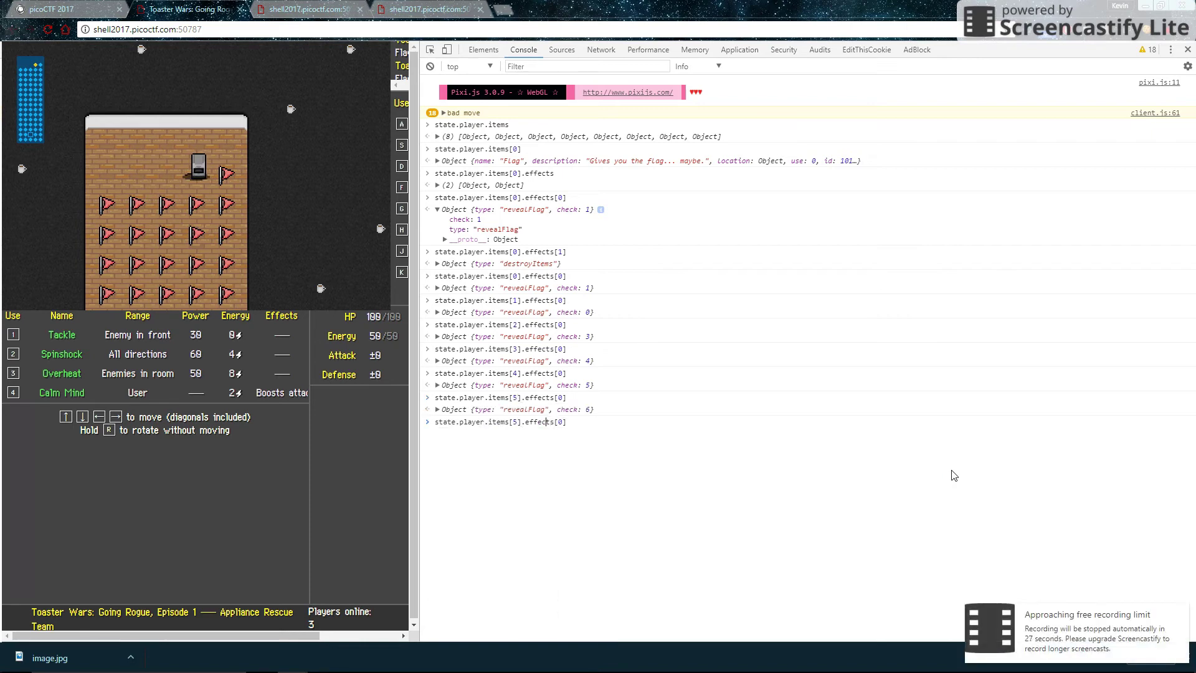
{"action": "key", "text": "Left"}
{"action": "key", "text": "Left"}
{"action": "key", "text": "Left"}
{"action": "key", "text": "Left"}
{"action": "key", "text": "Left"}
{"action": "key", "text": "Left"}
{"action": "key", "text": "BackSpace"}
{"action": "type", "text": "6"}
{"action": "key", "text": "Return"}
{"action": "key", "text": "Up"}
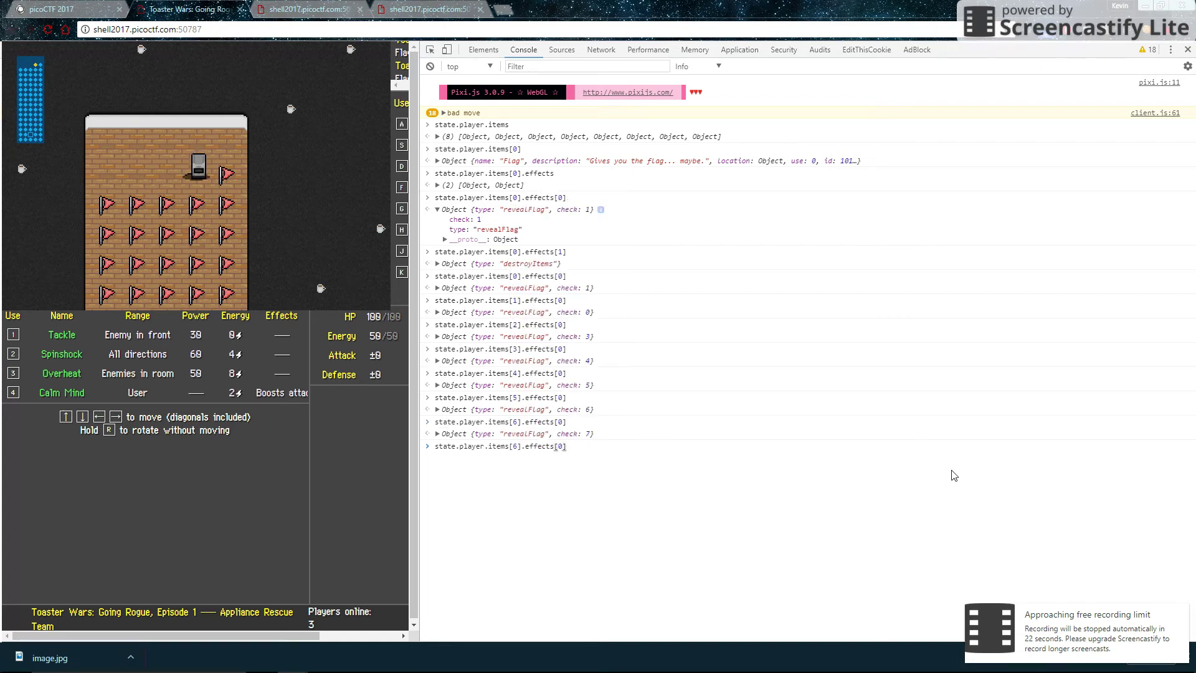
{"action": "key", "text": "Left"}
{"action": "key", "text": "Left"}
{"action": "key", "text": "Left"}
{"action": "key", "text": "Left"}
{"action": "key", "text": "Left"}
{"action": "key", "text": "Left"}
{"action": "key", "text": "Left"}
{"action": "key", "text": "Left"}
{"action": "key", "text": "Left"}
{"action": "key", "text": "Left"}
{"action": "key", "text": "Left"}
{"action": "key", "text": "Left"}
{"action": "key", "text": "BackSpace"}
{"action": "type", "text": "7"}
{"action": "key", "text": "Return"}
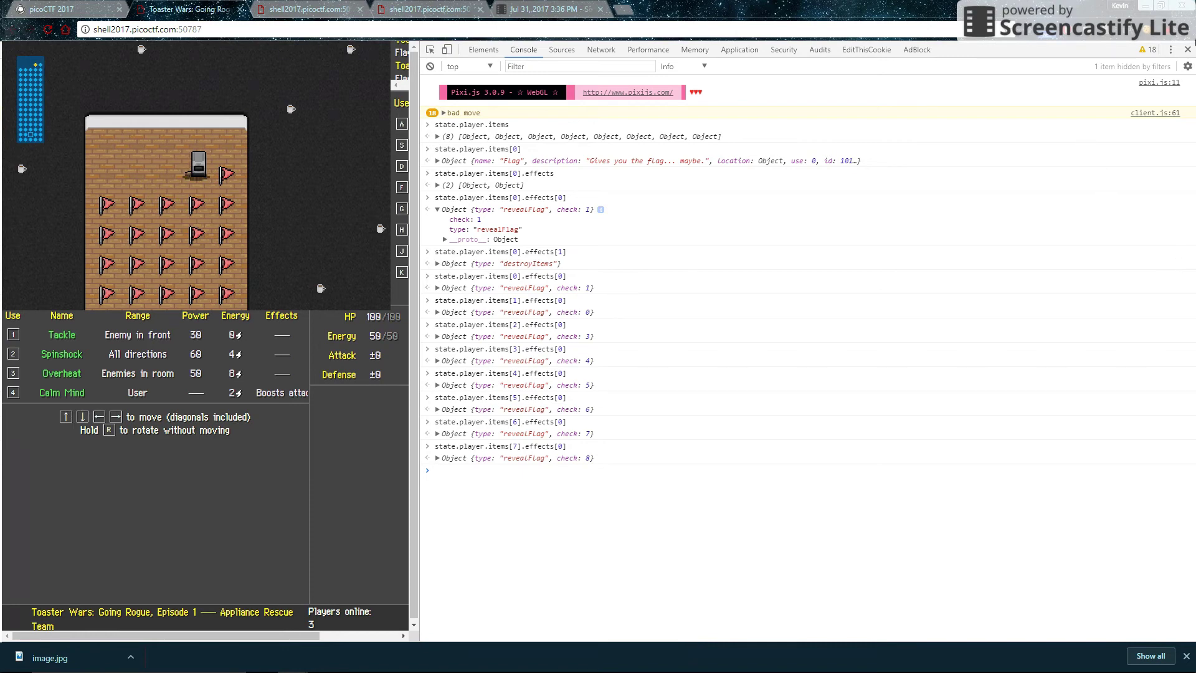
Step: Close DevTools and give the Toaster Wars game keyboard focus
{"action": "left_click", "coordinate": [1188, 51]}
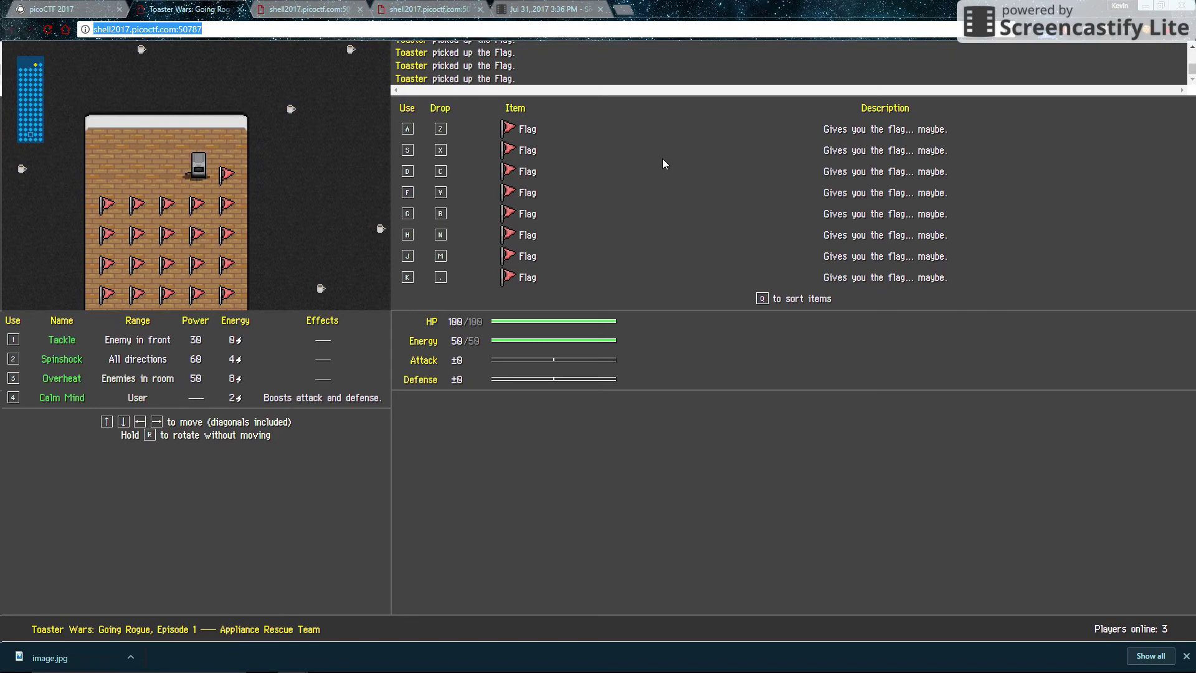
{"action": "type", "text": "zz"}
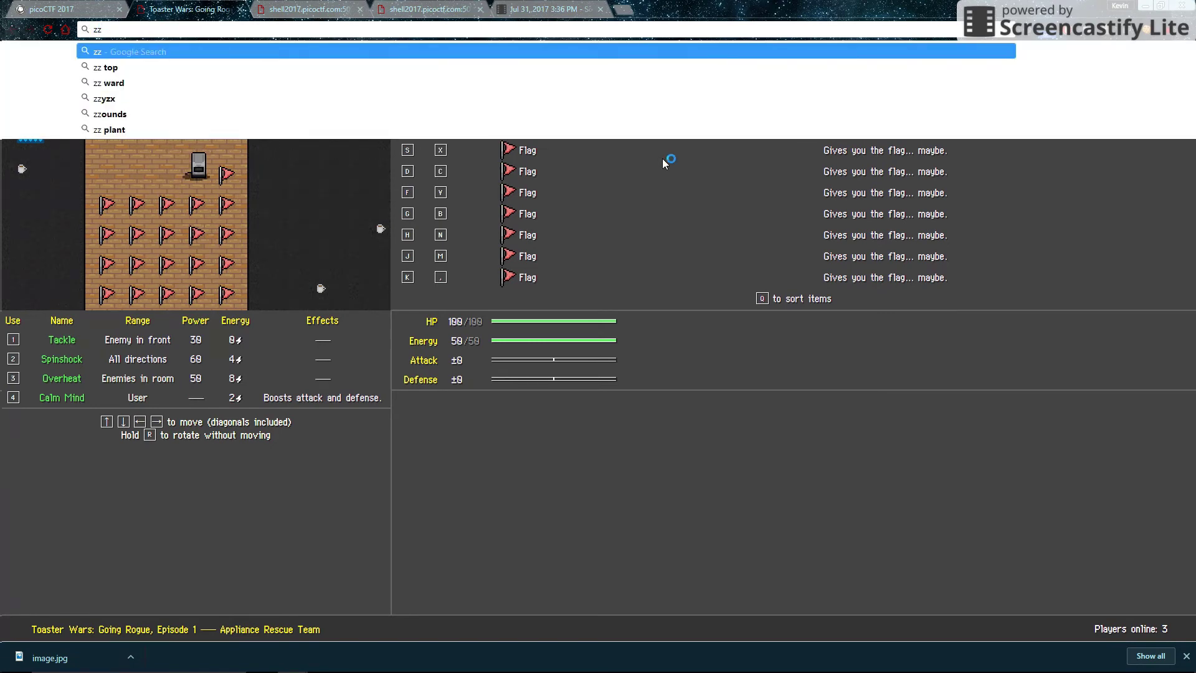
{"action": "left_click", "coordinate": [502, 231]}
Step: Drop all eight carried Flags, then walk down to collect three fresh Flags
{"action": "key", "text": "comma"}
{"action": "key", "text": "m"}
{"action": "key", "text": "n"}
{"action": "key", "text": "b"}
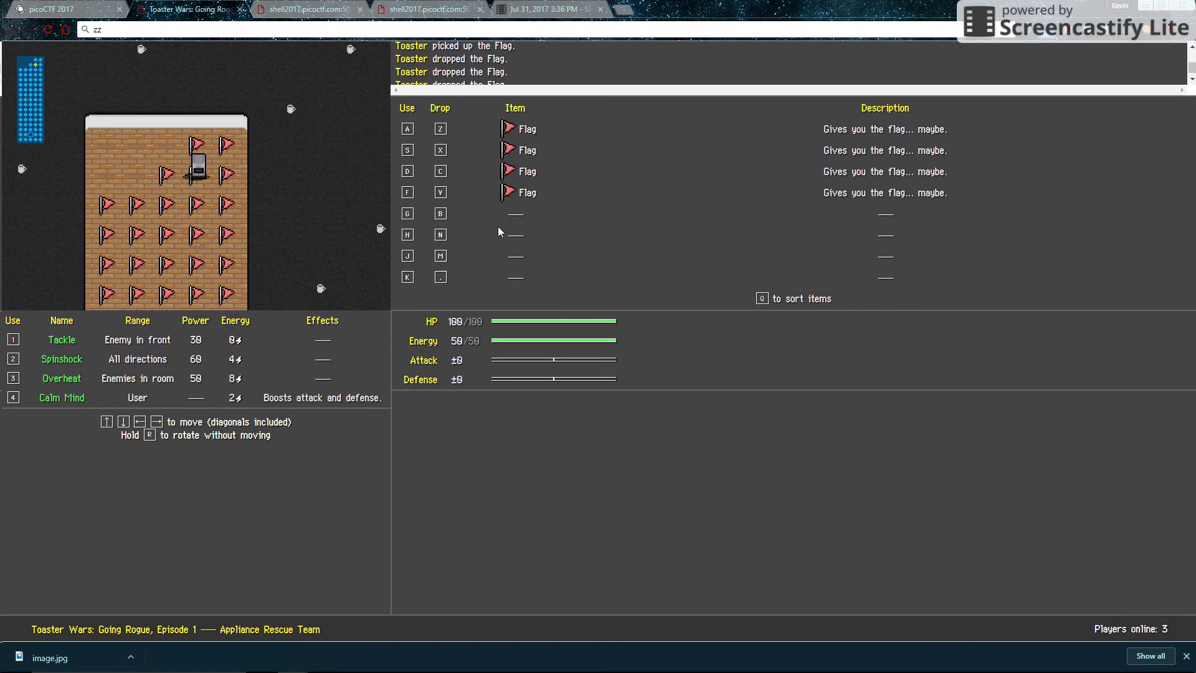
{"action": "key", "text": "v"}
{"action": "key", "text": "c"}
{"action": "key", "text": "x"}
{"action": "key", "text": "z"}
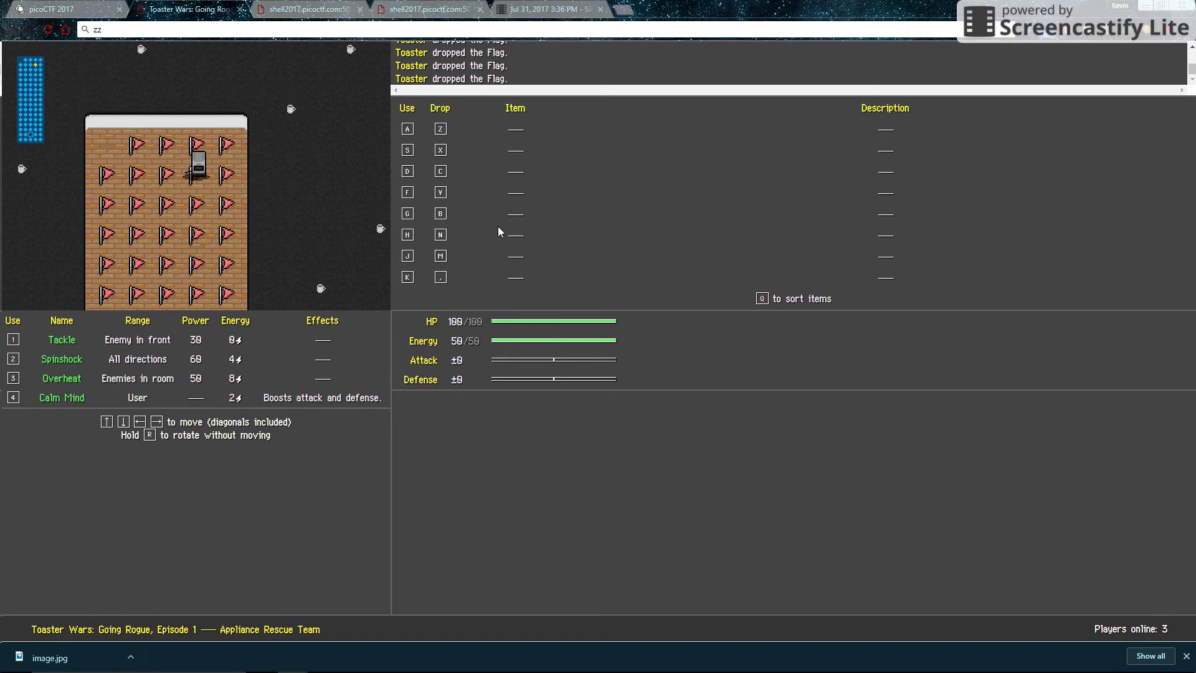
{"action": "key", "text": "Down"}
{"action": "key", "text": "Down"}
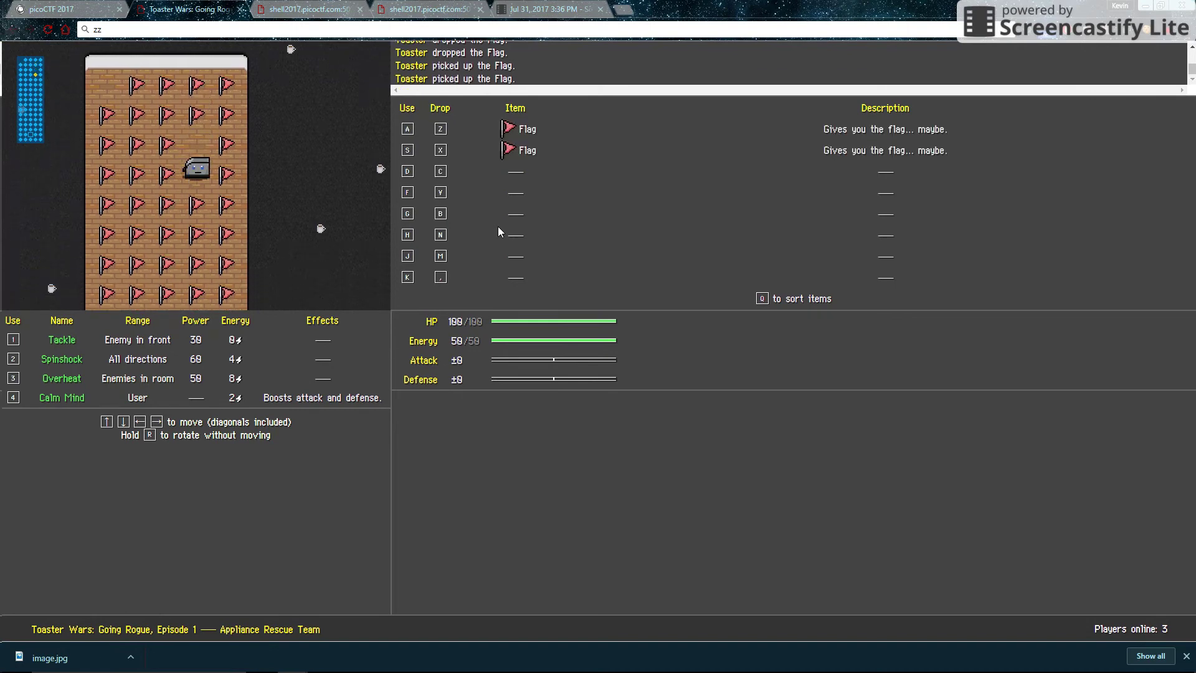
{"action": "key", "text": "Down"}
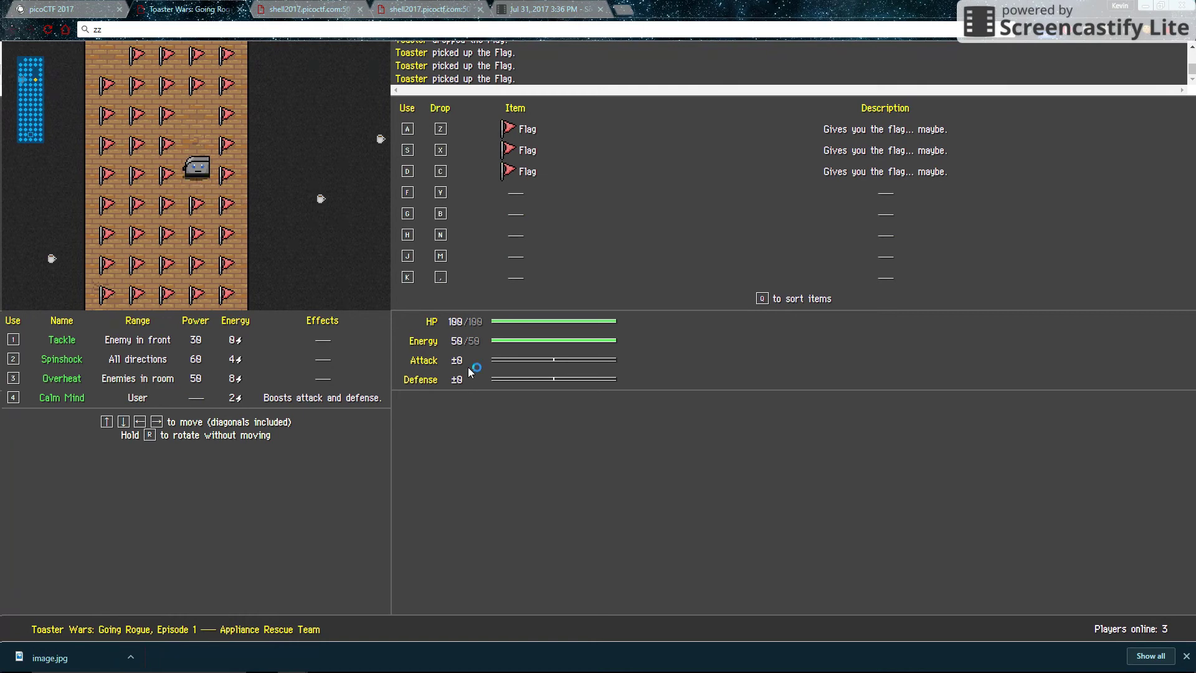
Step: Reopen the console and run state.player.items[0].effects[0], showing check 13
{"action": "key", "text": "ctrl+shift+i"}
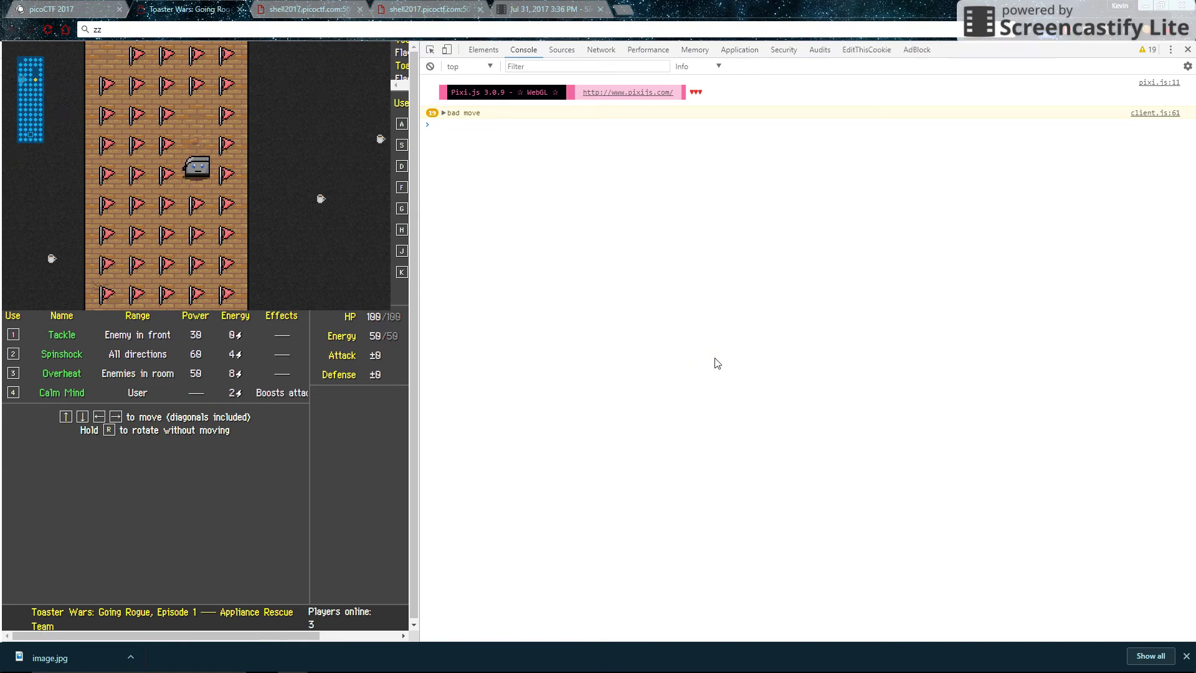
{"action": "key", "text": "Up"}
{"action": "key", "text": "BackSpace"}
{"action": "key", "text": "BackSpace"}
{"action": "key", "text": "BackSpace"}
{"action": "key", "text": "BackSpace"}
{"action": "key", "text": "BackSpace"}
{"action": "key", "text": "BackSpace"}
{"action": "key", "text": "BackSpace"}
{"action": "key", "text": "BackSpace"}
{"action": "key", "text": "BackSpace"}
{"action": "key", "text": "BackSpace"}
{"action": "key", "text": "BackSpace"}
{"action": "key", "text": "BackSpace"}
{"action": "key", "text": "BackSpace"}
{"action": "key", "text": "BackSpace"}
{"action": "key", "text": "BackSpace"}
{"action": "key", "text": "BackSpace"}
{"action": "key", "text": "BackSpace"}
{"action": "key", "text": "BackSpace"}
{"action": "key", "text": "BackSpace"}
{"action": "key", "text": "BackSpace"}
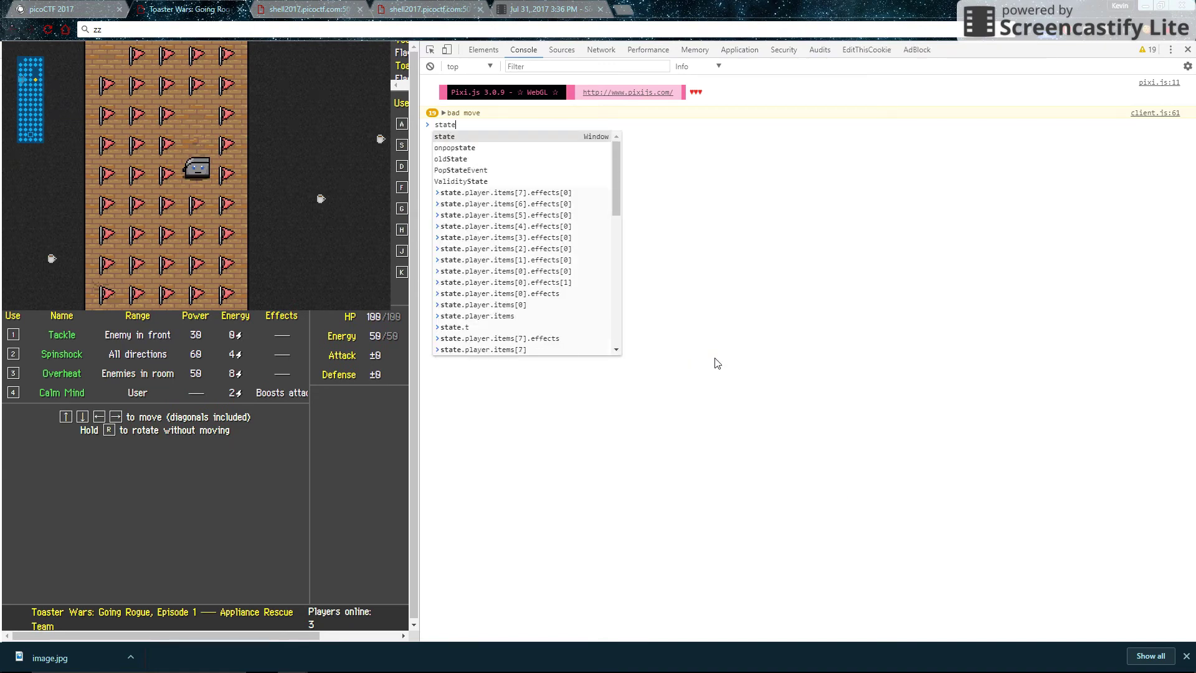
{"action": "type", "text": ".items"}
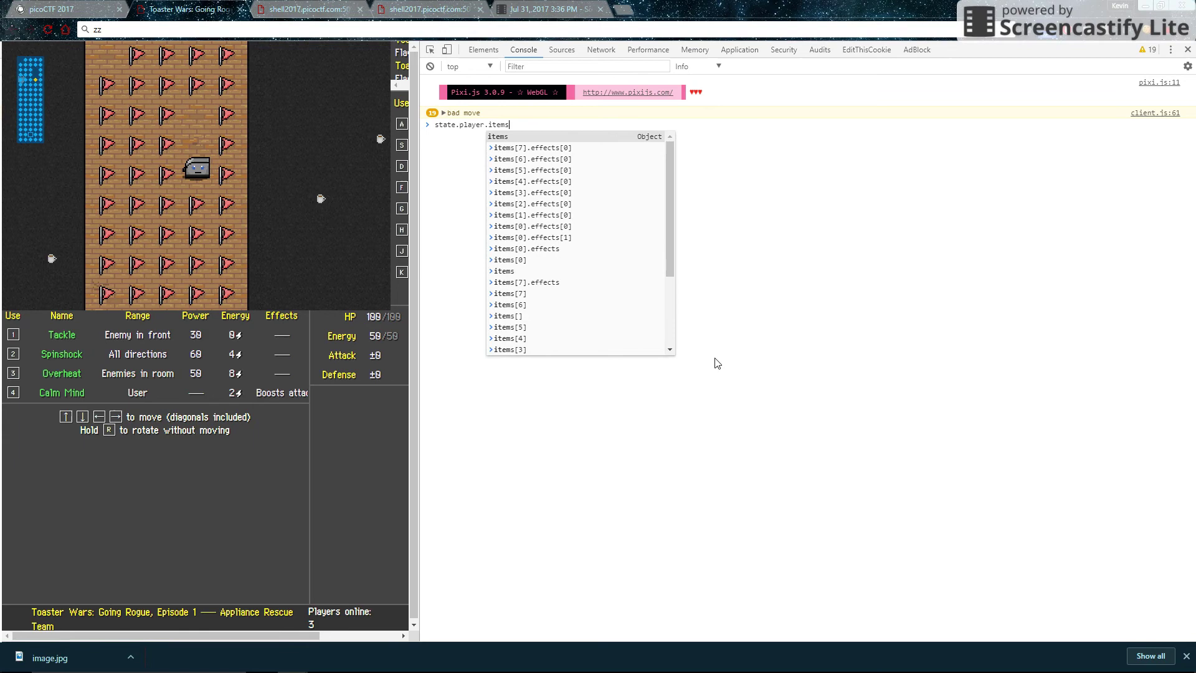
{"action": "type", "text": "[0]"}
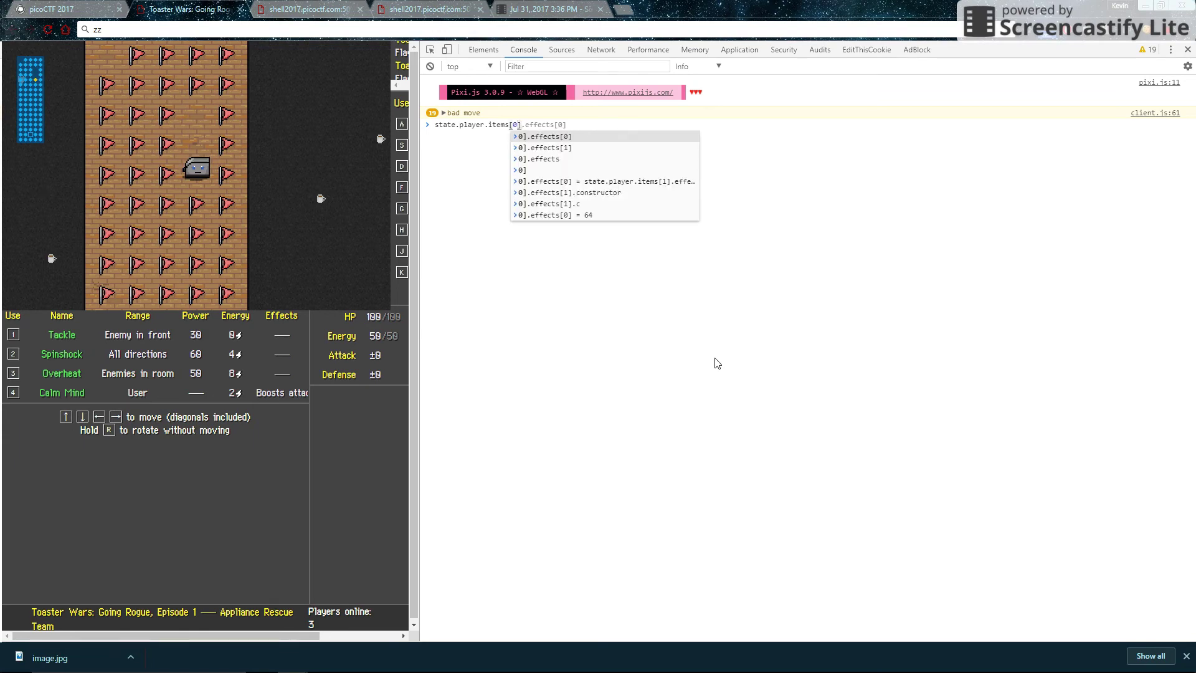
{"action": "type", "text": ".effects"}
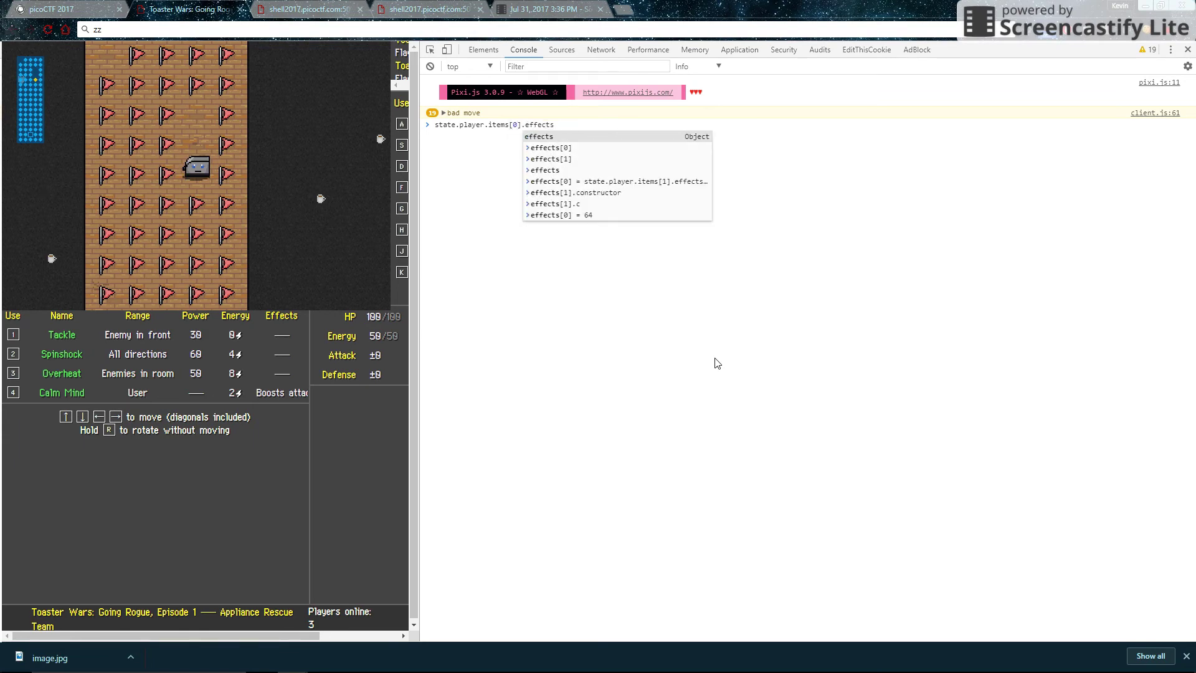
{"action": "type", "text": "[0]"}
{"action": "key", "text": "Return"}
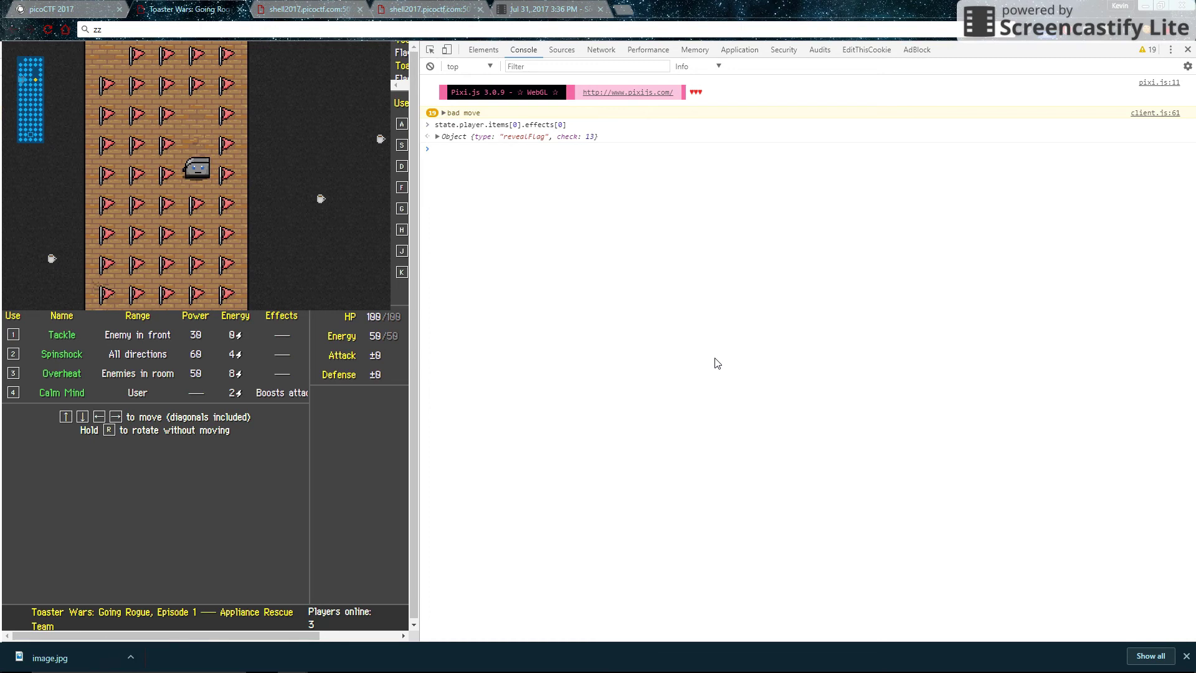
Step: Query the second and third Flags' effects[0], showing checks 18 and 23
{"action": "key", "text": "Up"}
{"action": "key", "text": "Left"}
{"action": "key", "text": "Left"}
{"action": "key", "text": "Left"}
{"action": "key", "text": "Left"}
{"action": "key", "text": "Left"}
{"action": "key", "text": "Left"}
{"action": "key", "text": "Left"}
{"action": "key", "text": "Left"}
{"action": "key", "text": "Left"}
{"action": "key", "text": "Left"}
{"action": "key", "text": "Left"}
{"action": "key", "text": "Return"}
{"action": "key", "text": "Up"}
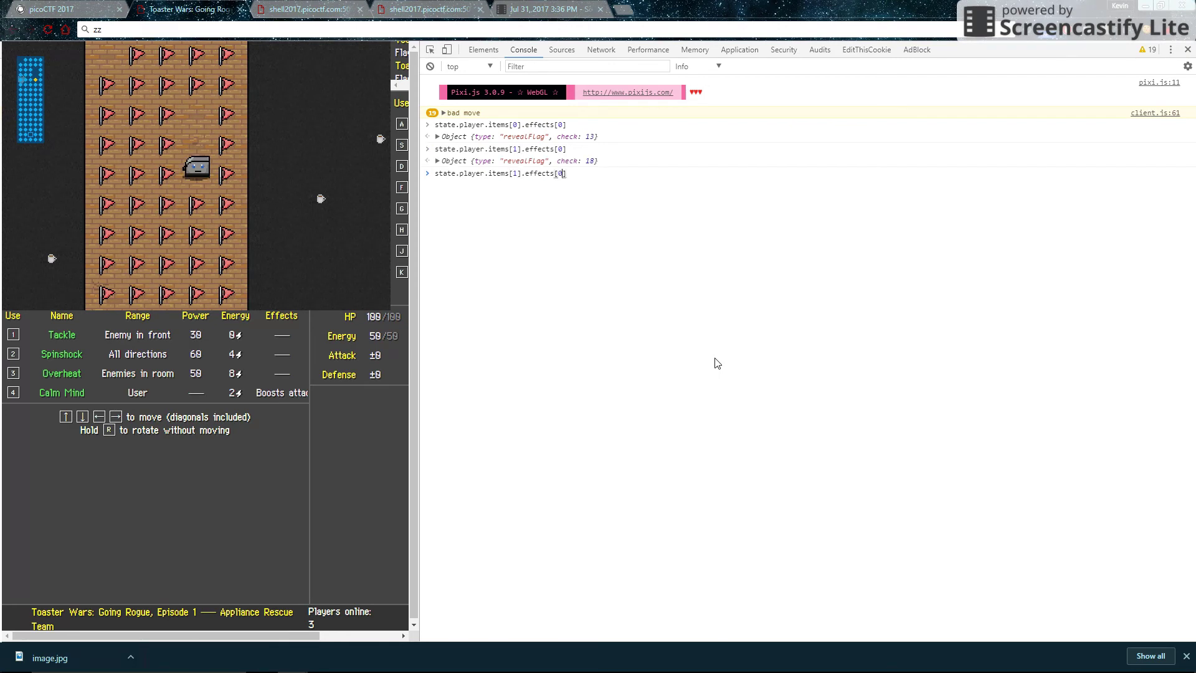
{"action": "key", "text": "Left"}
{"action": "key", "text": "Left"}
{"action": "key", "text": "Left"}
{"action": "key", "text": "Left"}
{"action": "key", "text": "Left"}
{"action": "key", "text": "Left"}
{"action": "key", "text": "Left"}
{"action": "key", "text": "Left"}
{"action": "key", "text": "Left"}
{"action": "key", "text": "Left"}
{"action": "key", "text": "Left"}
{"action": "key", "text": "BackSpace"}
{"action": "type", "text": "2"}
{"action": "key", "text": "Return"}
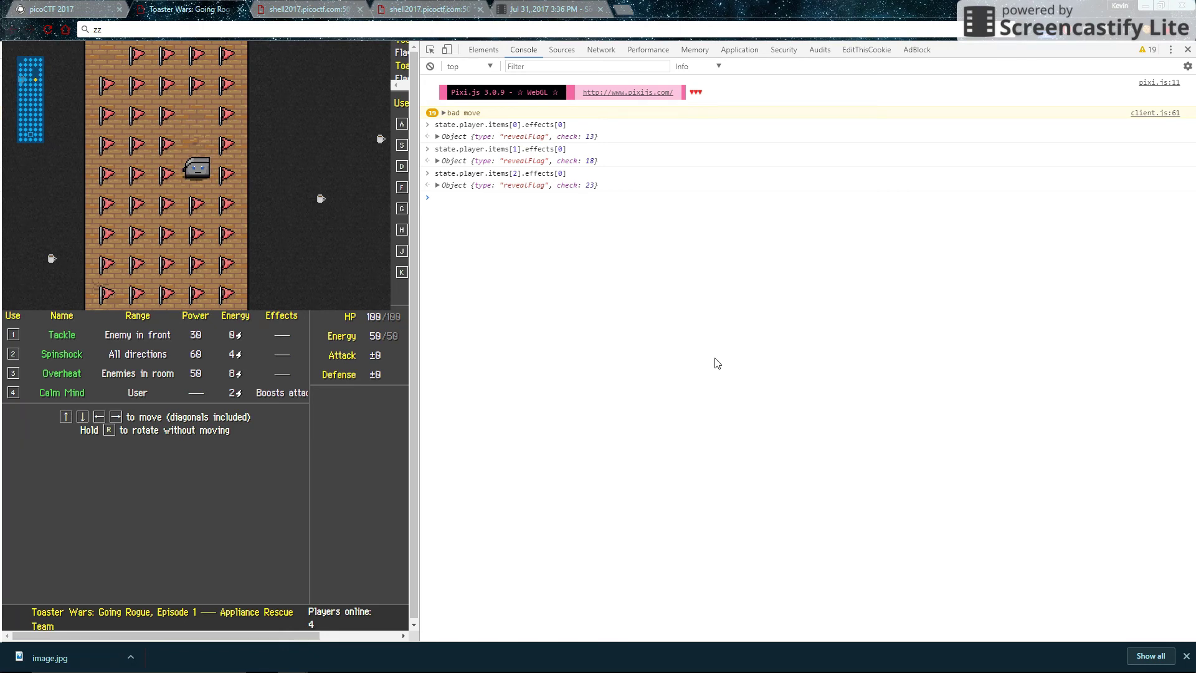
Step: Close DevTools, walk down to gather more Flags, and read items[7]'s check in the console
{"action": "left_click", "coordinate": [1187, 50]}
{"action": "key", "text": "Down"}
{"action": "key", "text": "Down"}
{"action": "key", "text": "Down"}
{"action": "key", "text": "Down"}
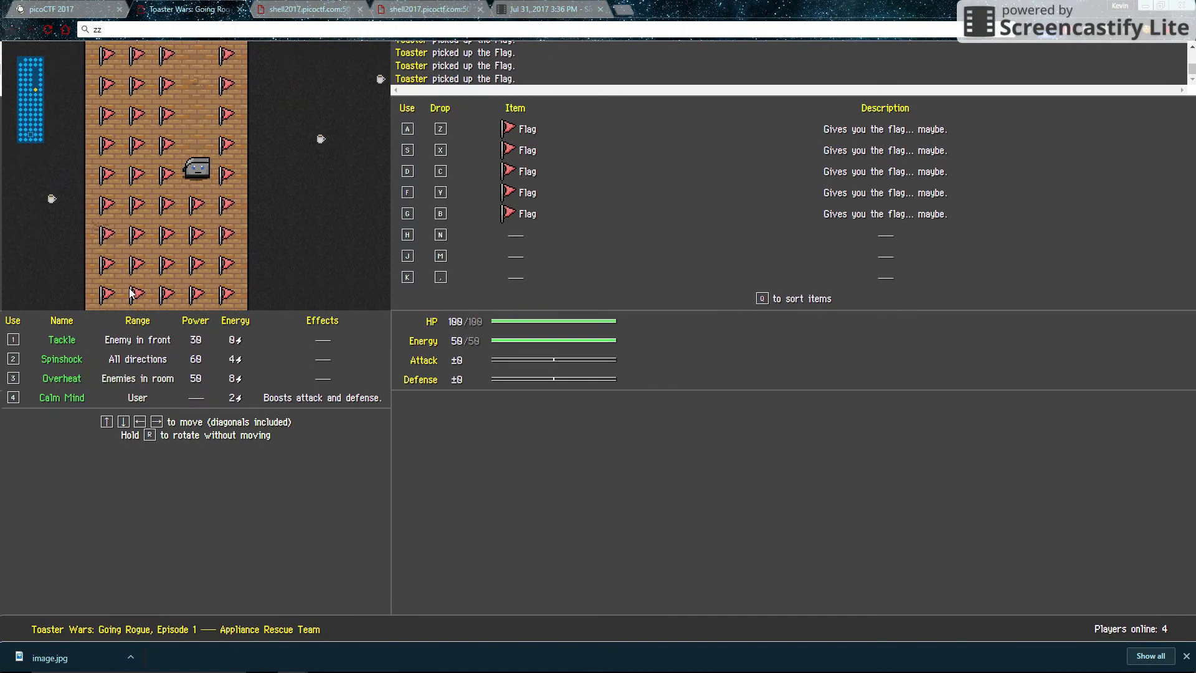
{"action": "key", "text": "Down"}
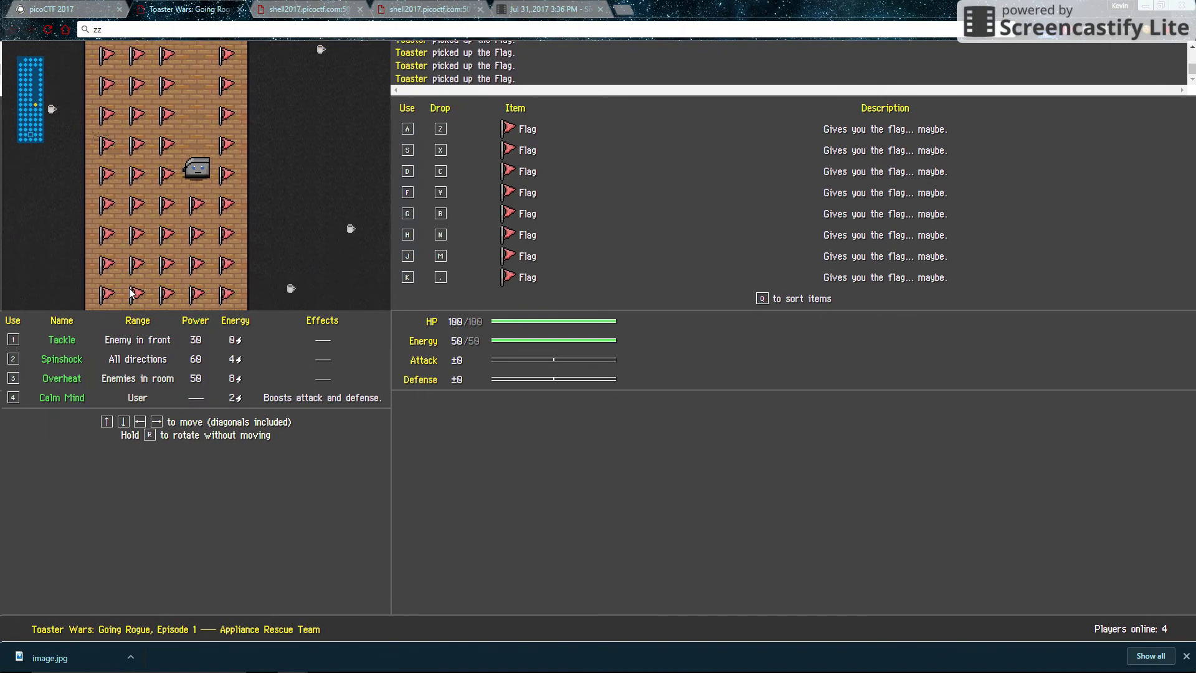
{"action": "key", "text": "ctrl+shift+j"}
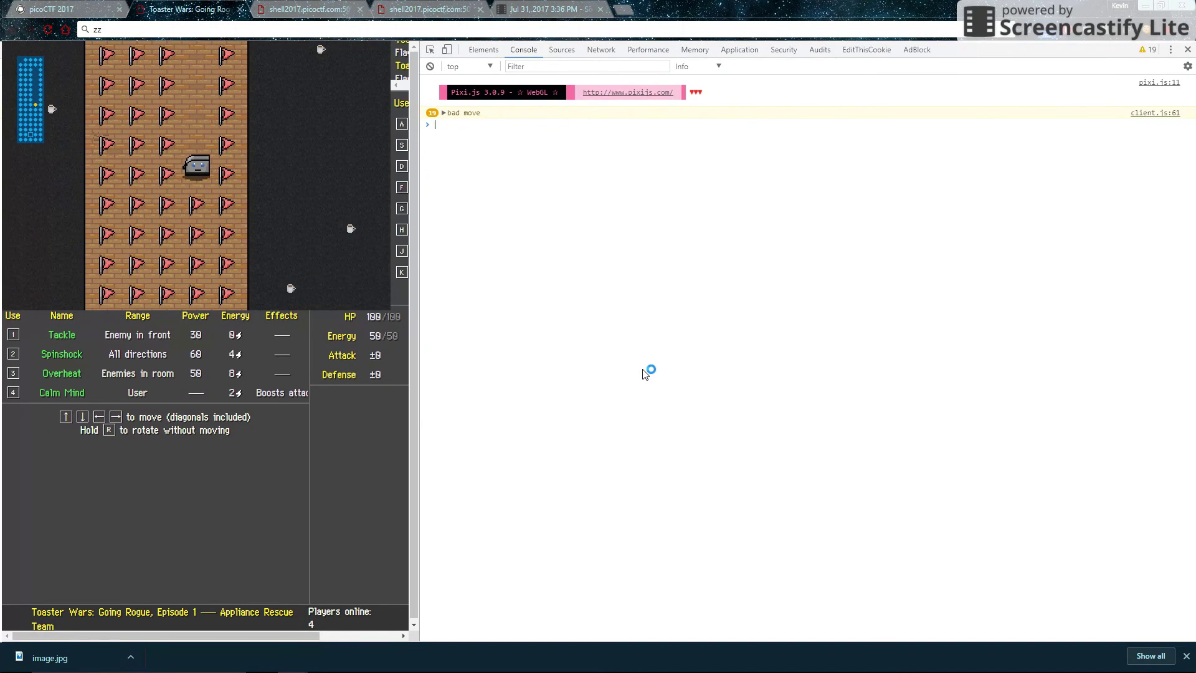
{"action": "key", "text": "Up"}
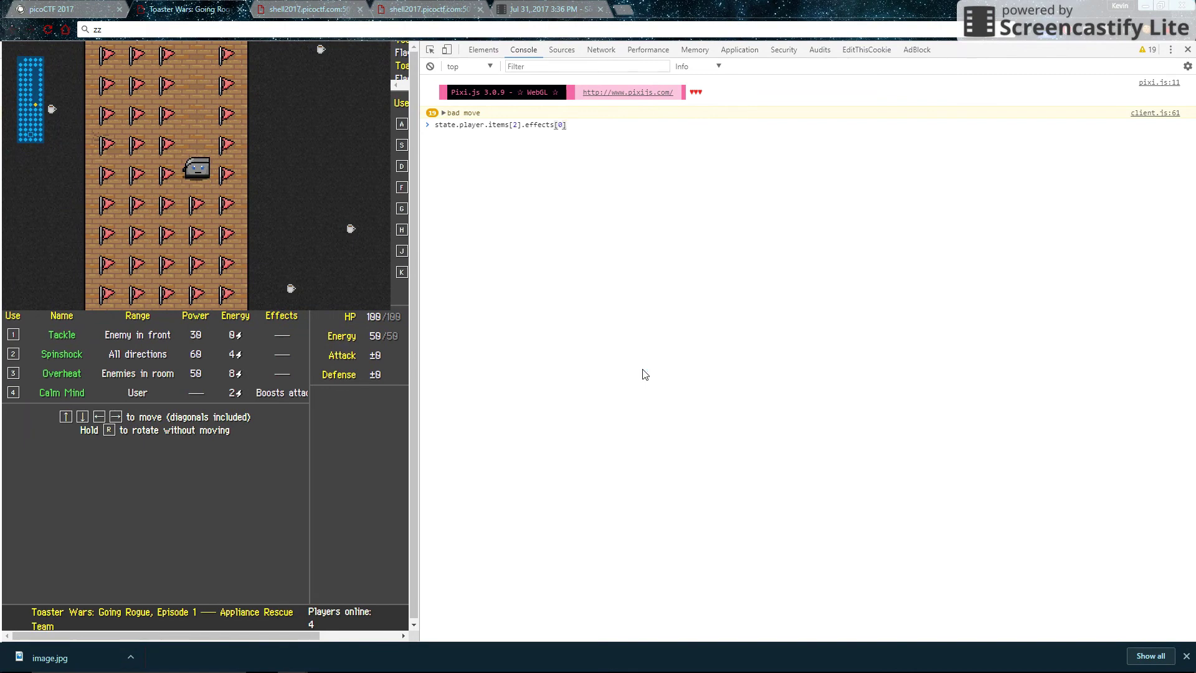
{"action": "key", "text": "Left"}
{"action": "key", "text": "Left"}
{"action": "key", "text": "Left"}
{"action": "key", "text": "Left"}
{"action": "key", "text": "Left"}
{"action": "key", "text": "Left"}
{"action": "key", "text": "Left"}
{"action": "key", "text": "Left"}
{"action": "key", "text": "Left"}
{"action": "key", "text": "Left"}
{"action": "key", "text": "Left"}
{"action": "key", "text": "BackSpace"}
{"action": "type", "text": "7"}
{"action": "key", "text": "Return"}
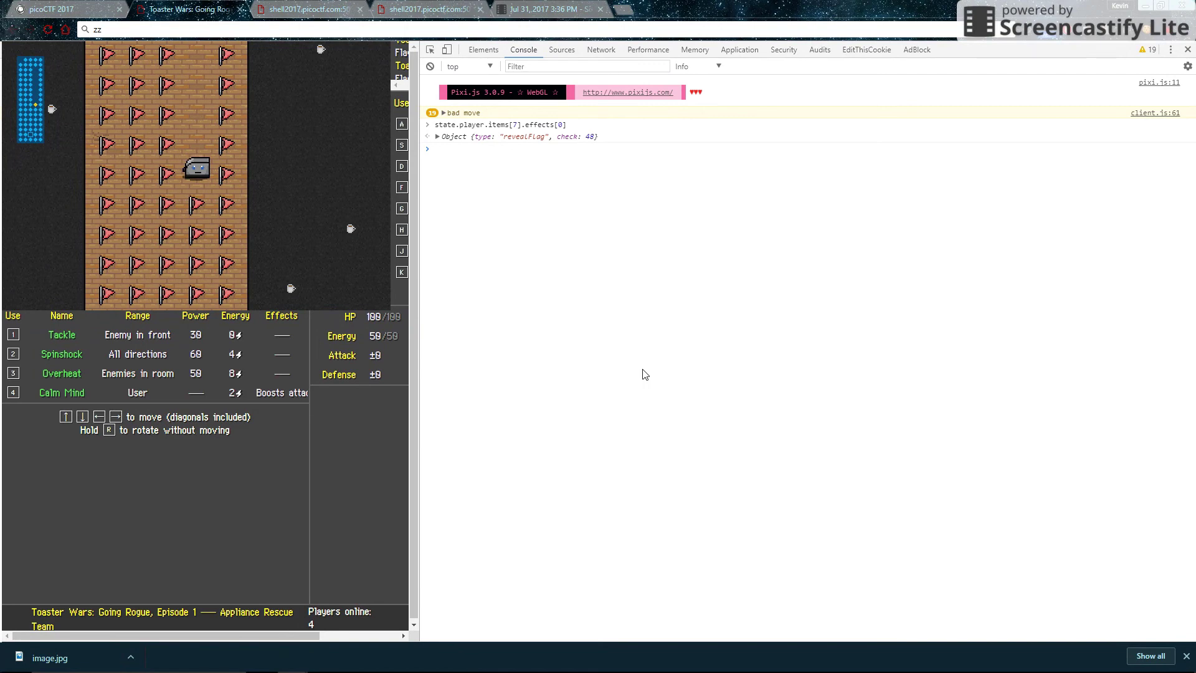
{"action": "key", "text": "Escape"}
Step: Drop all eight carried Flags and walk onto nearby tiles to pick up three new ones
{"action": "left_click", "coordinate": [1187, 50]}
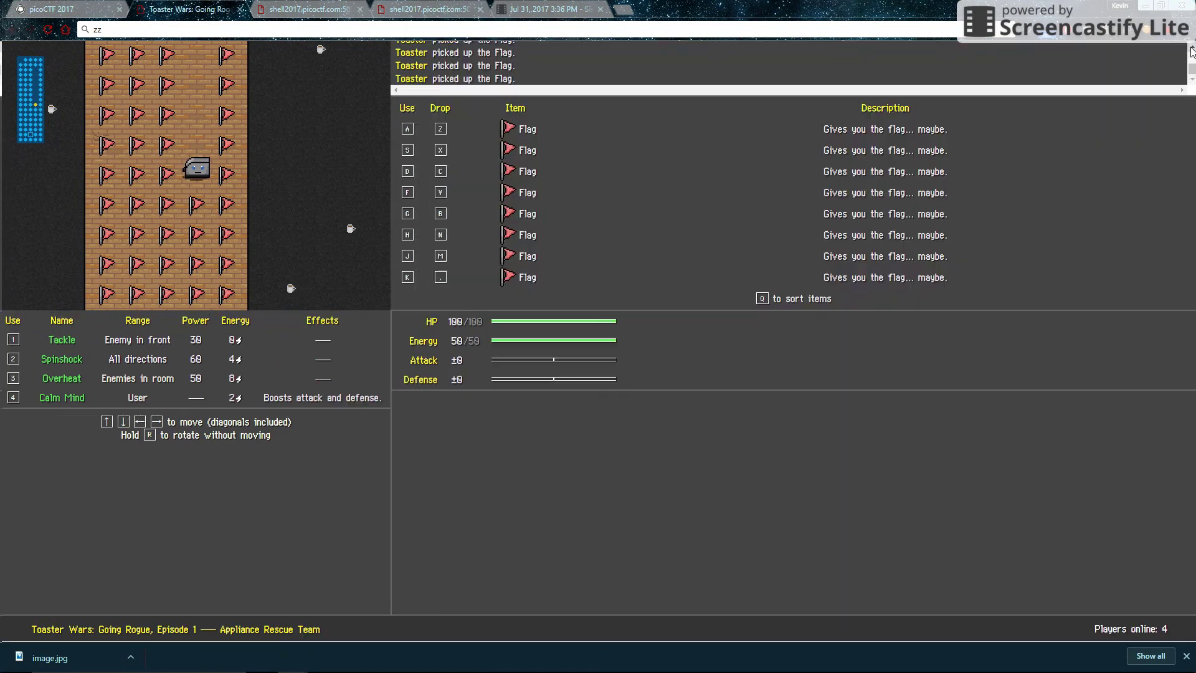
{"action": "key", "text": "comma"}
{"action": "key", "text": "m"}
{"action": "key", "text": "n"}
{"action": "key", "text": "b"}
{"action": "key", "text": "y"}
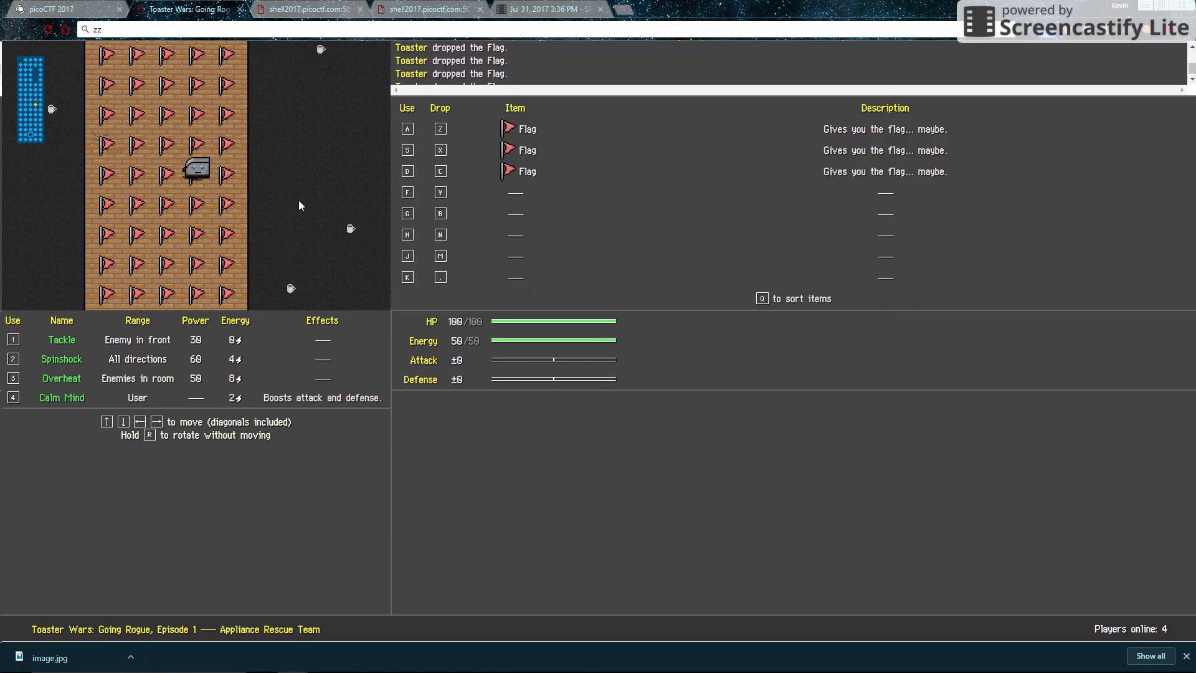
{"action": "key", "text": "c"}
{"action": "key", "text": "x"}
{"action": "key", "text": "z"}
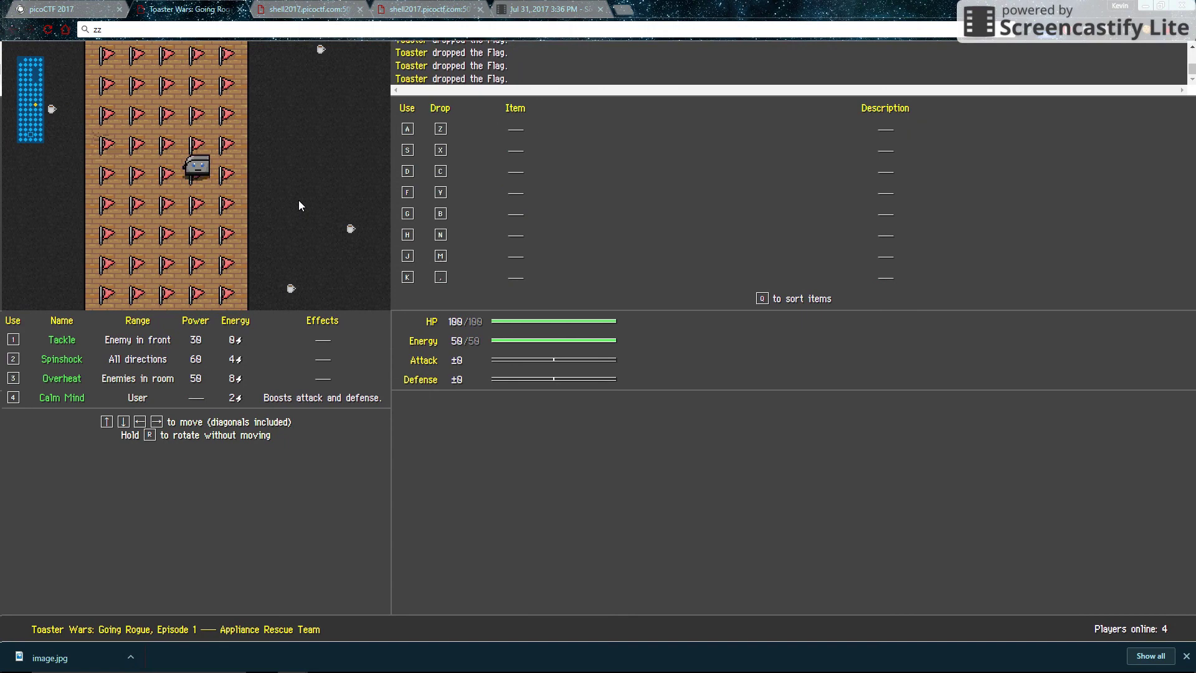
{"action": "key", "text": "Up"}
{"action": "key", "text": "Down"}
{"action": "key", "text": "Down"}
{"action": "key", "text": "Up"}
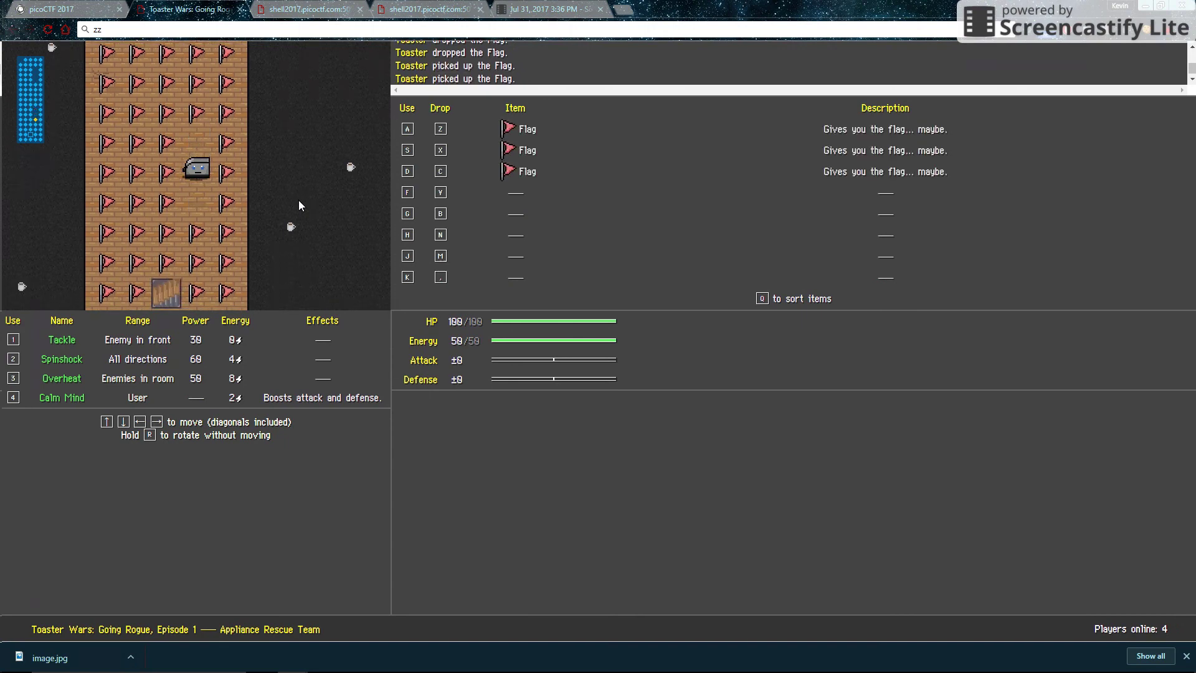
{"action": "key", "text": "Down"}
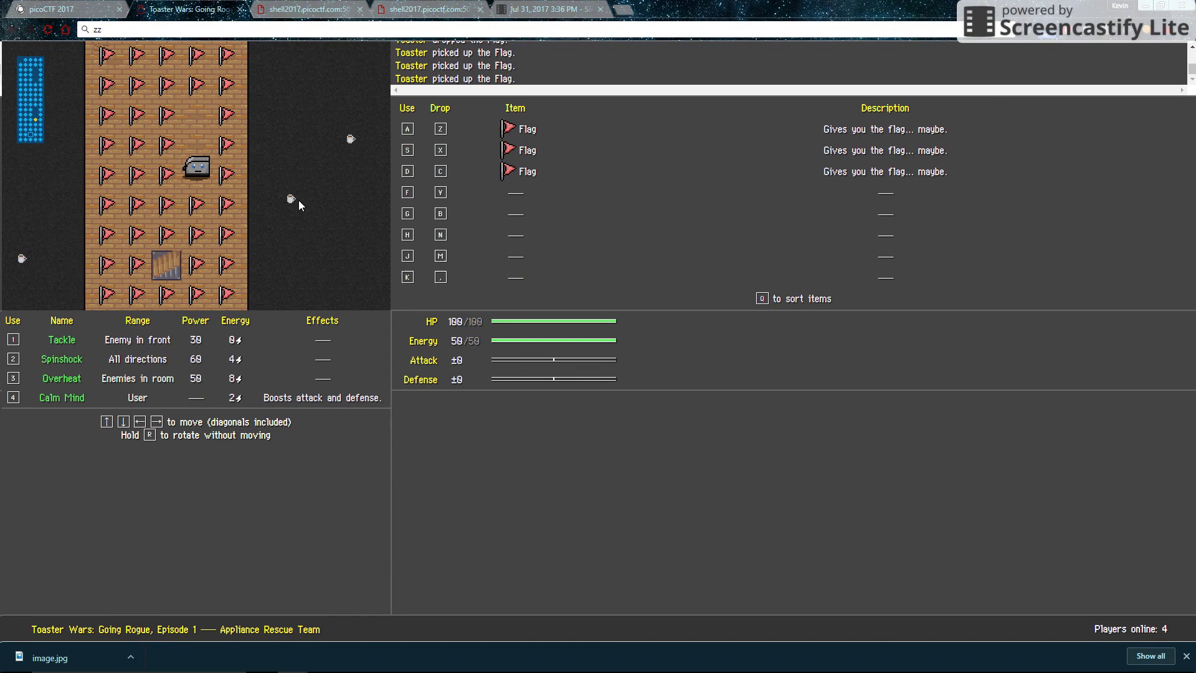
Step: Reopen the console and read the first new Flag's check value, 53
{"action": "key", "text": "ctrl+shift+j"}
{"action": "key", "text": "Up"}
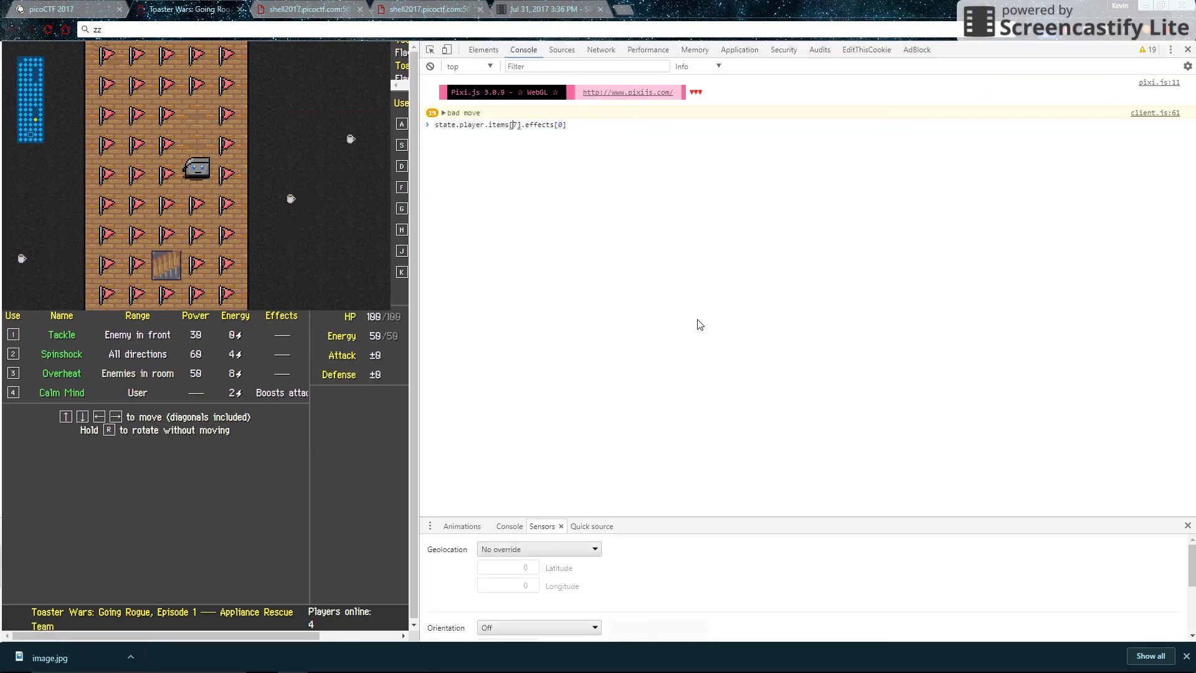
{"action": "key", "text": "BackSpace"}
{"action": "type", "text": "0"}
{"action": "key", "text": "Return"}
Step: Read the second and third Flags' checks, 58 and 63, then close DevTools
{"action": "key", "text": "Up"}
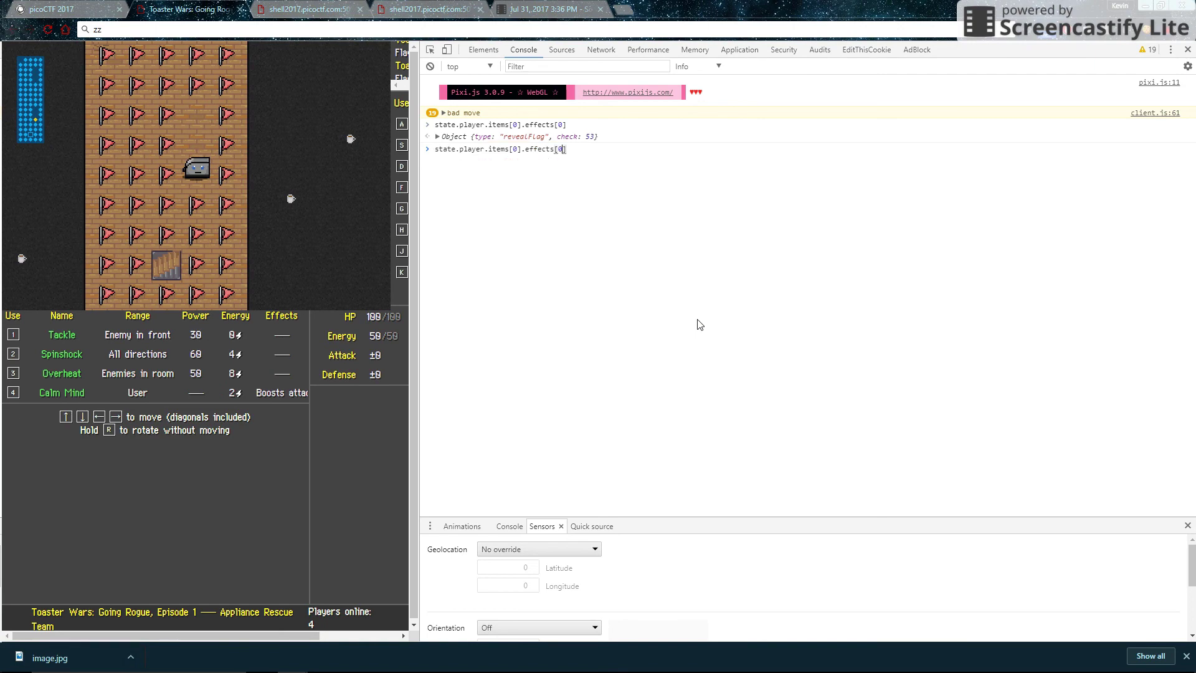
{"action": "key", "text": "Left"}
{"action": "key", "text": "Left"}
{"action": "key", "text": "Left"}
{"action": "key", "text": "Left"}
{"action": "key", "text": "Left"}
{"action": "key", "text": "Left"}
{"action": "key", "text": "Left"}
{"action": "key", "text": "Left"}
{"action": "key", "text": "Left"}
{"action": "key", "text": "Left"}
{"action": "key", "text": "Left"}
{"action": "key", "text": "BackSpace"}
{"action": "type", "text": "1"}
{"action": "key", "text": "Return"}
{"action": "key", "text": "Up"}
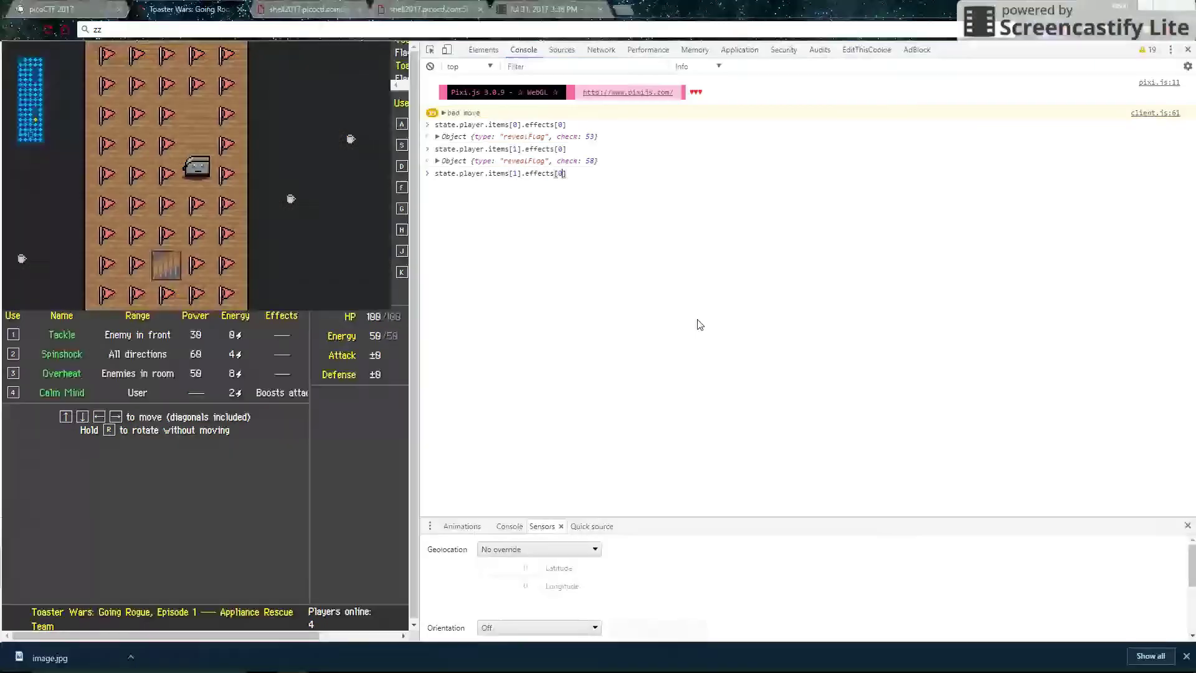
{"action": "key", "text": "Left"}
{"action": "key", "text": "Left"}
{"action": "key", "text": "Left"}
{"action": "key", "text": "Left"}
{"action": "key", "text": "Left"}
{"action": "key", "text": "Left"}
{"action": "key", "text": "BackSpace"}
{"action": "type", "text": "2"}
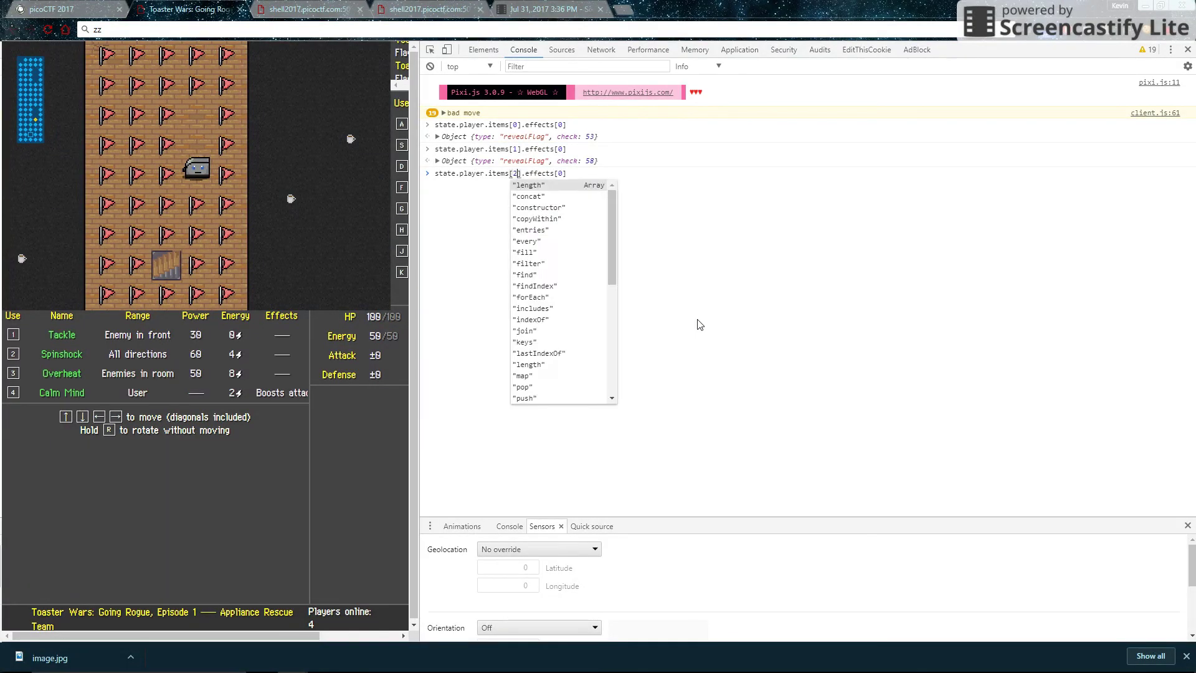
{"action": "key", "text": "Return"}
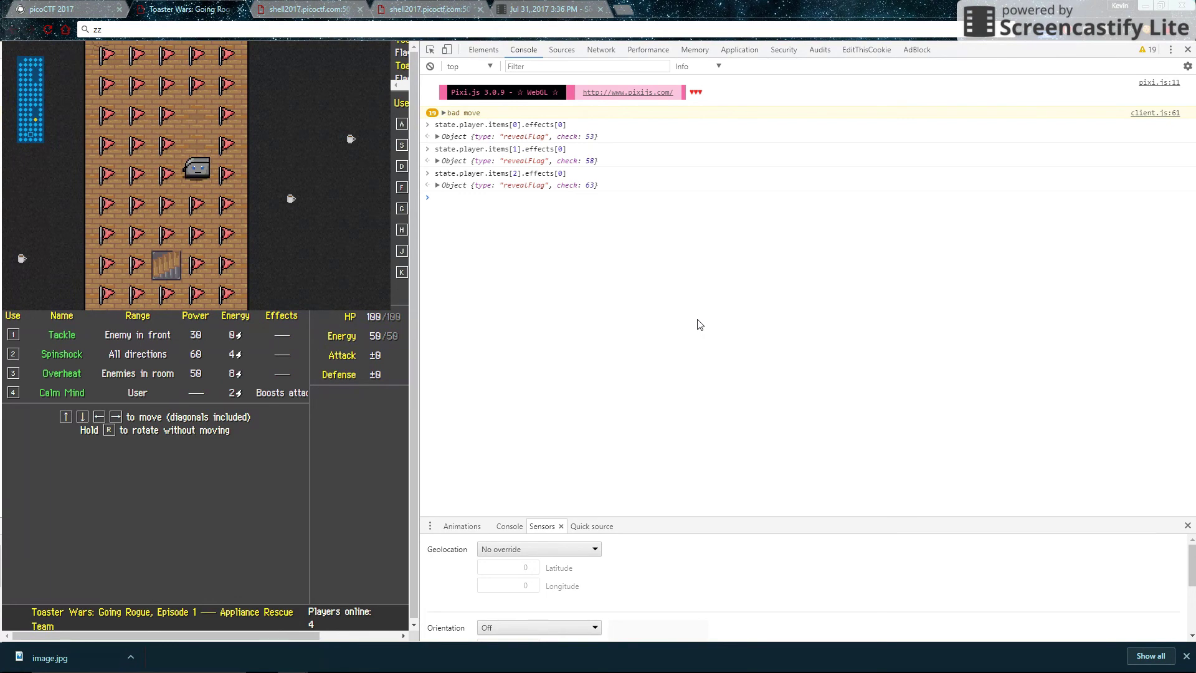
{"action": "key", "text": "Escape"}
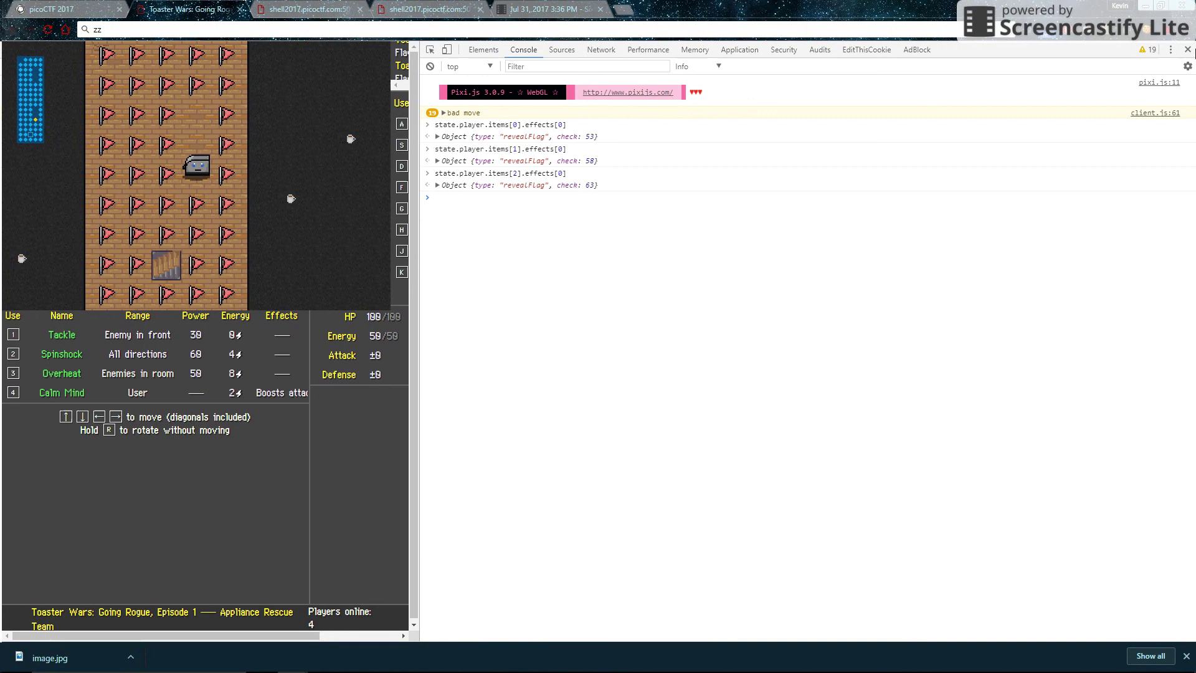
{"action": "left_click", "coordinate": [1187, 49]}
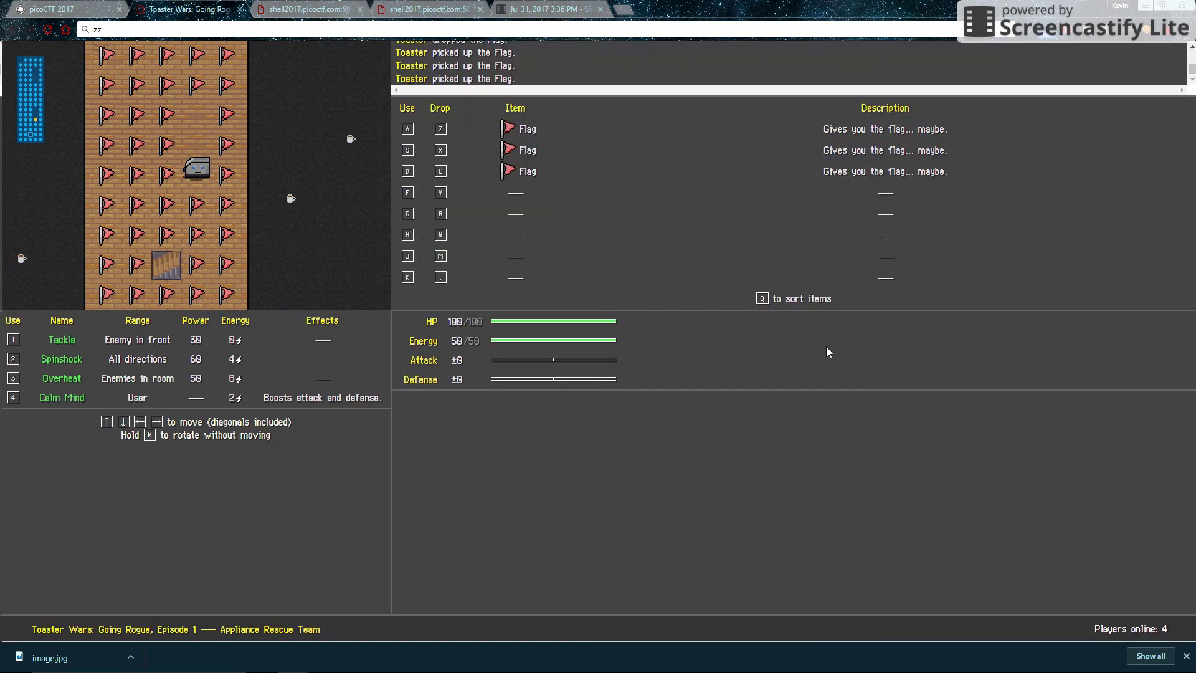
Step: Drop all three carried flags and step onto a new flag to pick it up
{"action": "key", "text": "x"}
{"action": "key", "text": "c"}
{"action": "key", "text": "z"}
{"action": "key", "text": "Right"}
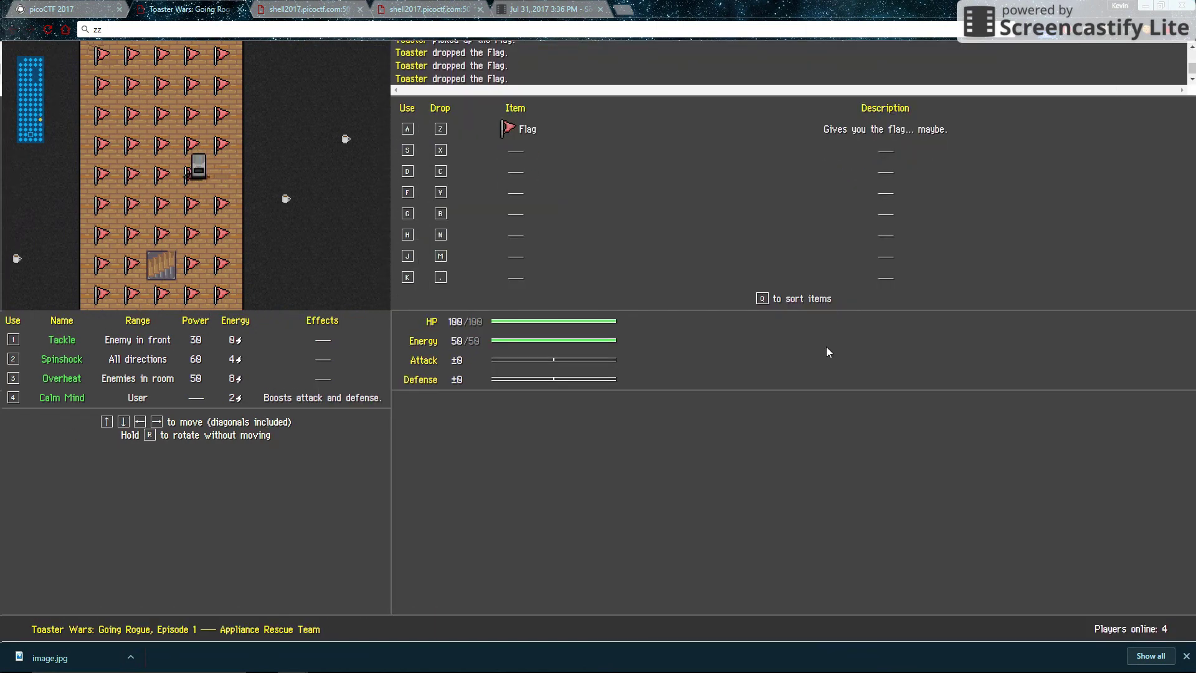
Step: In the console, read state.player.items[0].effects[0] to confirm the flag's check value is 64
{"action": "key", "text": "F12"}
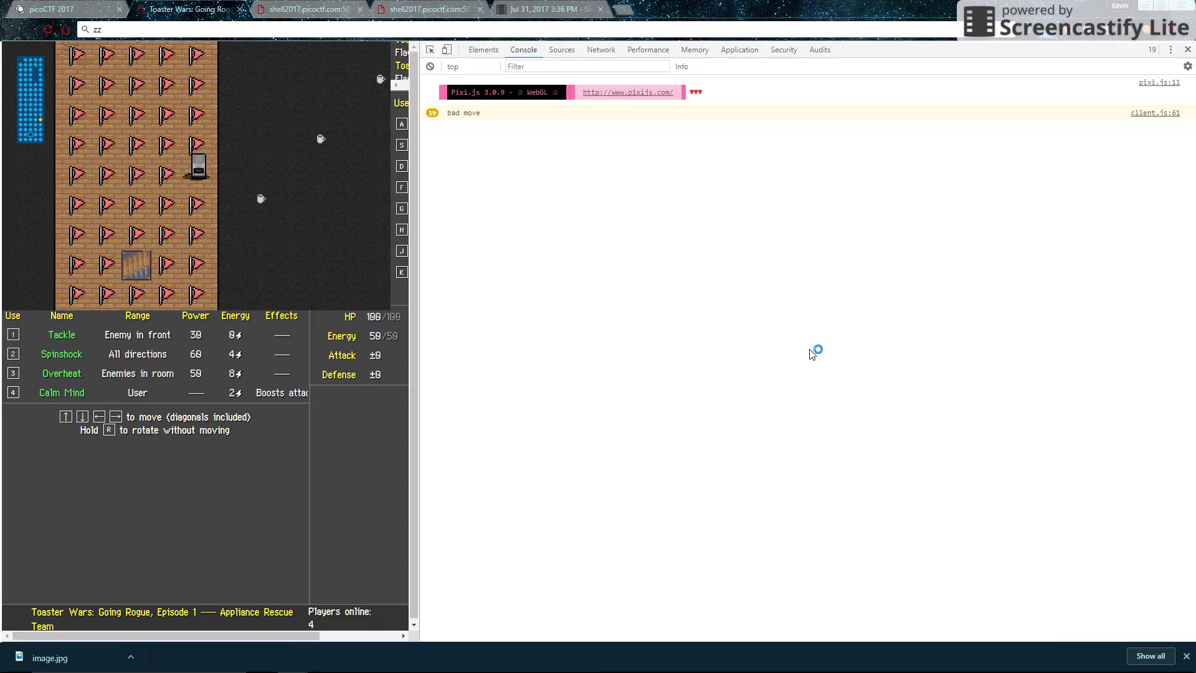
{"action": "key", "text": "Up"}
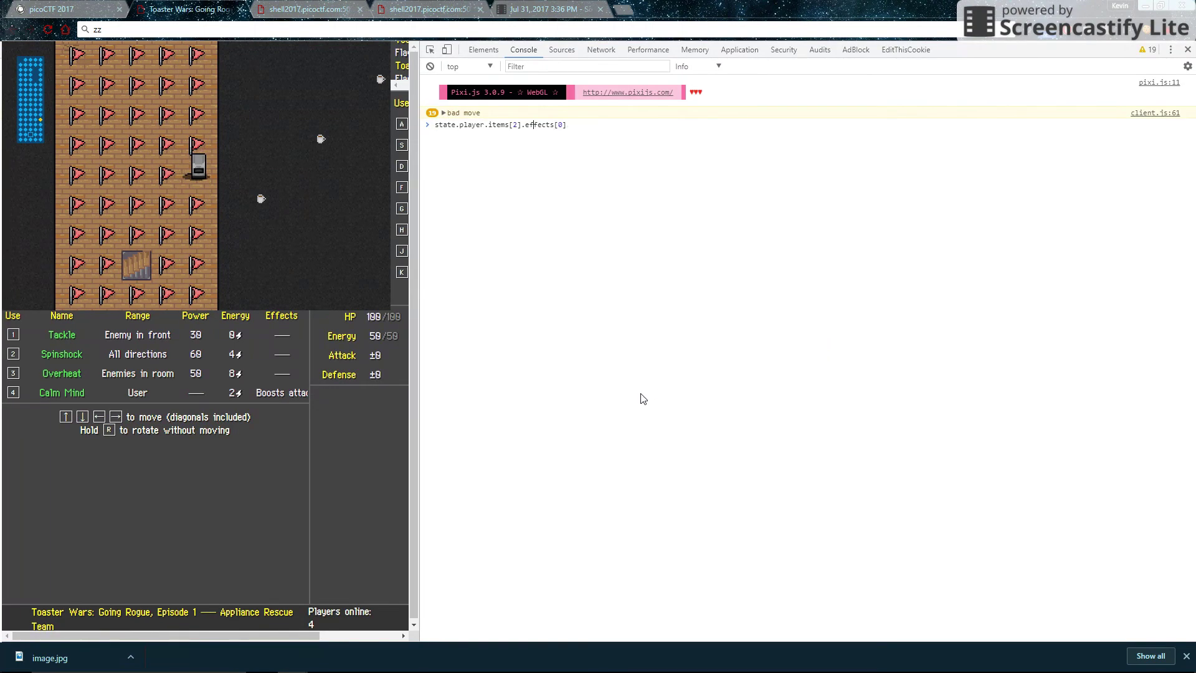
{"action": "key", "text": "Left"}
{"action": "key", "text": "Left"}
{"action": "key", "text": "Left"}
{"action": "key", "text": "Left"}
{"action": "key", "text": "Left"}
{"action": "key", "text": "Left"}
{"action": "key", "text": "Left"}
{"action": "key", "text": "Left"}
{"action": "key", "text": "Left"}
{"action": "key", "text": "Left"}
{"action": "key", "text": "Left"}
{"action": "key", "text": "Left"}
{"action": "key", "text": "BackSpace"}
{"action": "type", "text": "0"}
{"action": "key", "text": "Return"}
Step: Back in the game, use the carried flag to reveal the secret flag message
{"action": "key", "text": "Escape"}
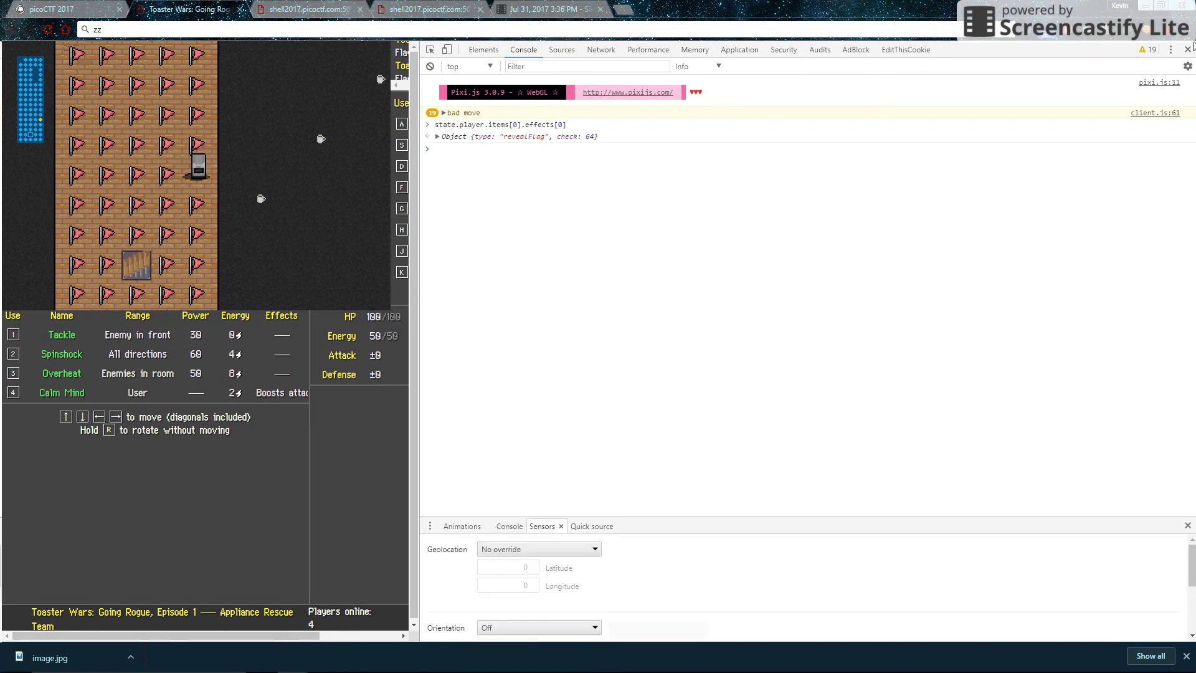
{"action": "key", "text": "F12"}
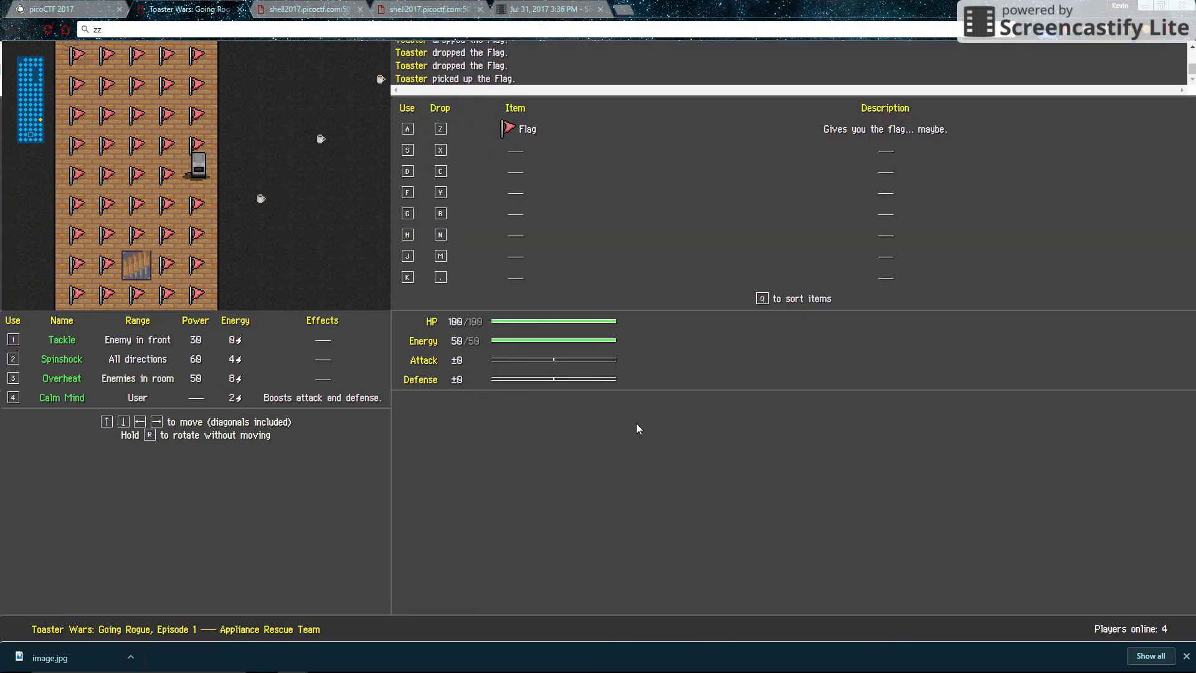
{"action": "key", "text": "a"}
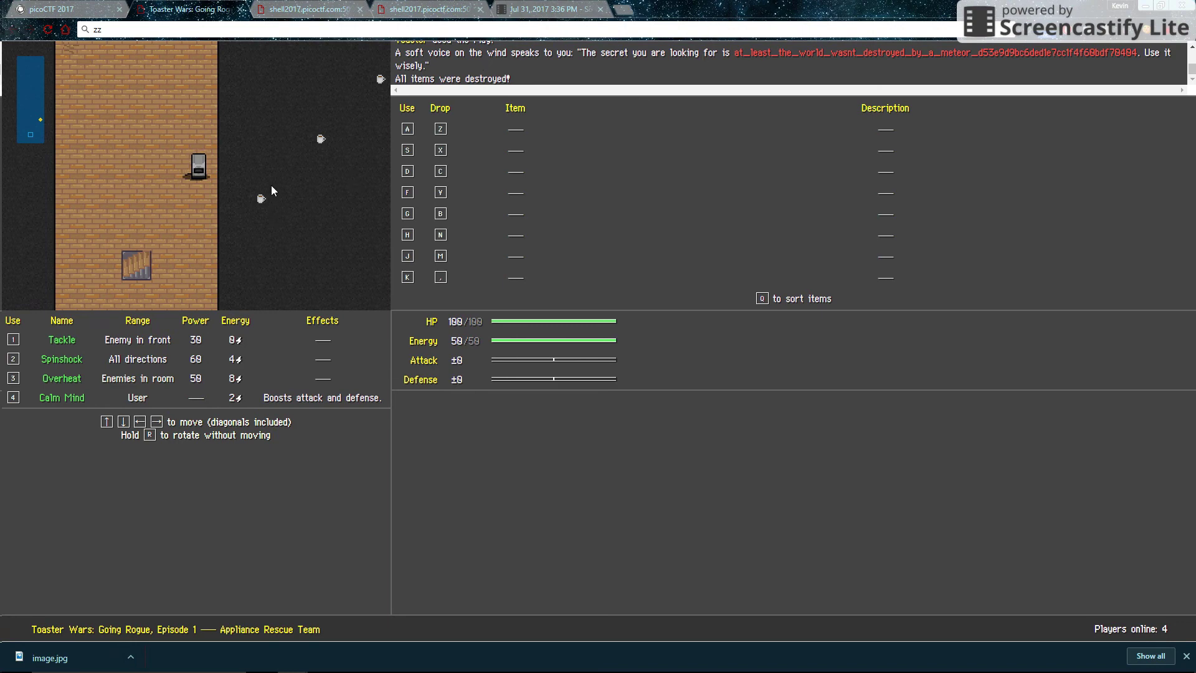
Step: Copy the revealed flag string from the game log and submit it on the TW_GR_E1_ART page
{"action": "left_click_drag", "start_coordinate": [732, 53], "coordinate": [1171, 79]}
{"action": "key", "text": "ctrl+shift+Tab"}
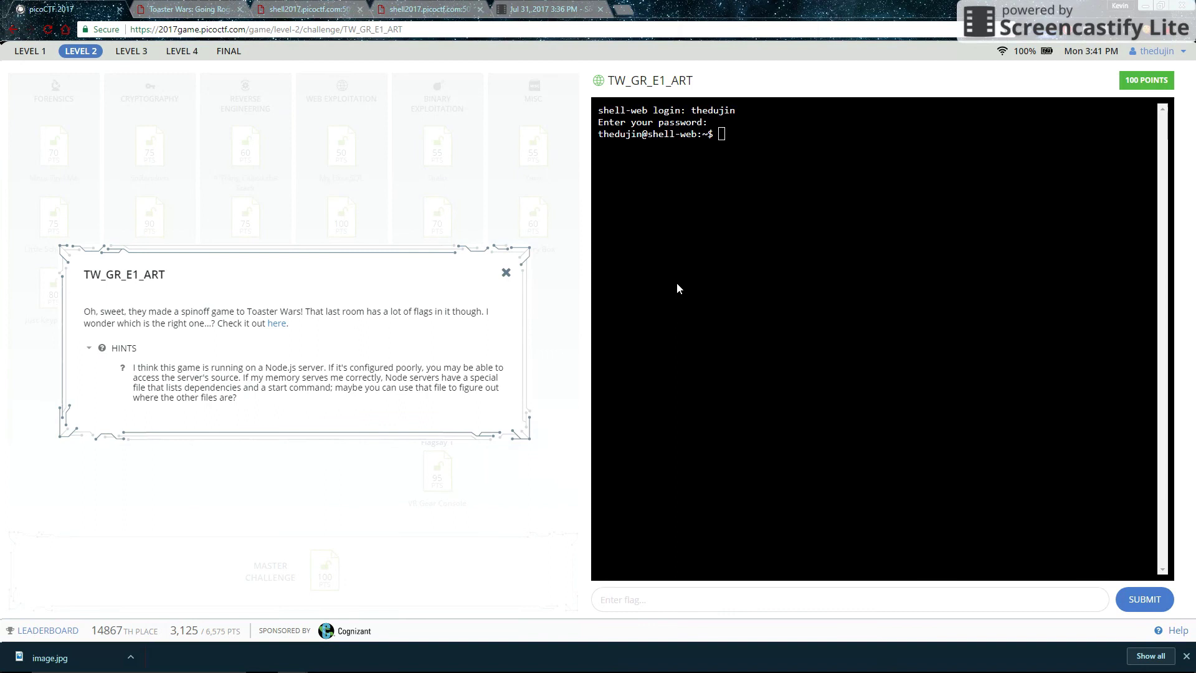
{"action": "left_click", "coordinate": [678, 601]}
{"action": "type", "text": "at_least_the_world_wasnt_destroyed_by_a_meteor_d53e9d9bc6ded1e7cc1f4f60bdf70404"}
{"action": "left_click", "coordinate": [1142, 598]}
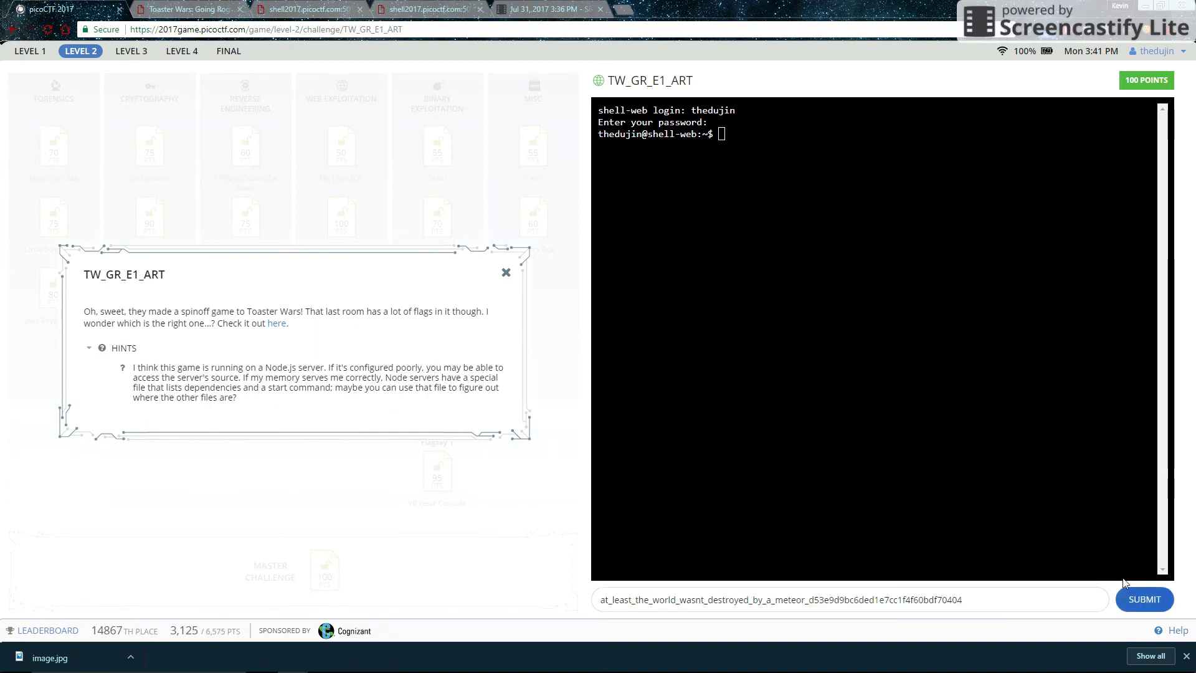